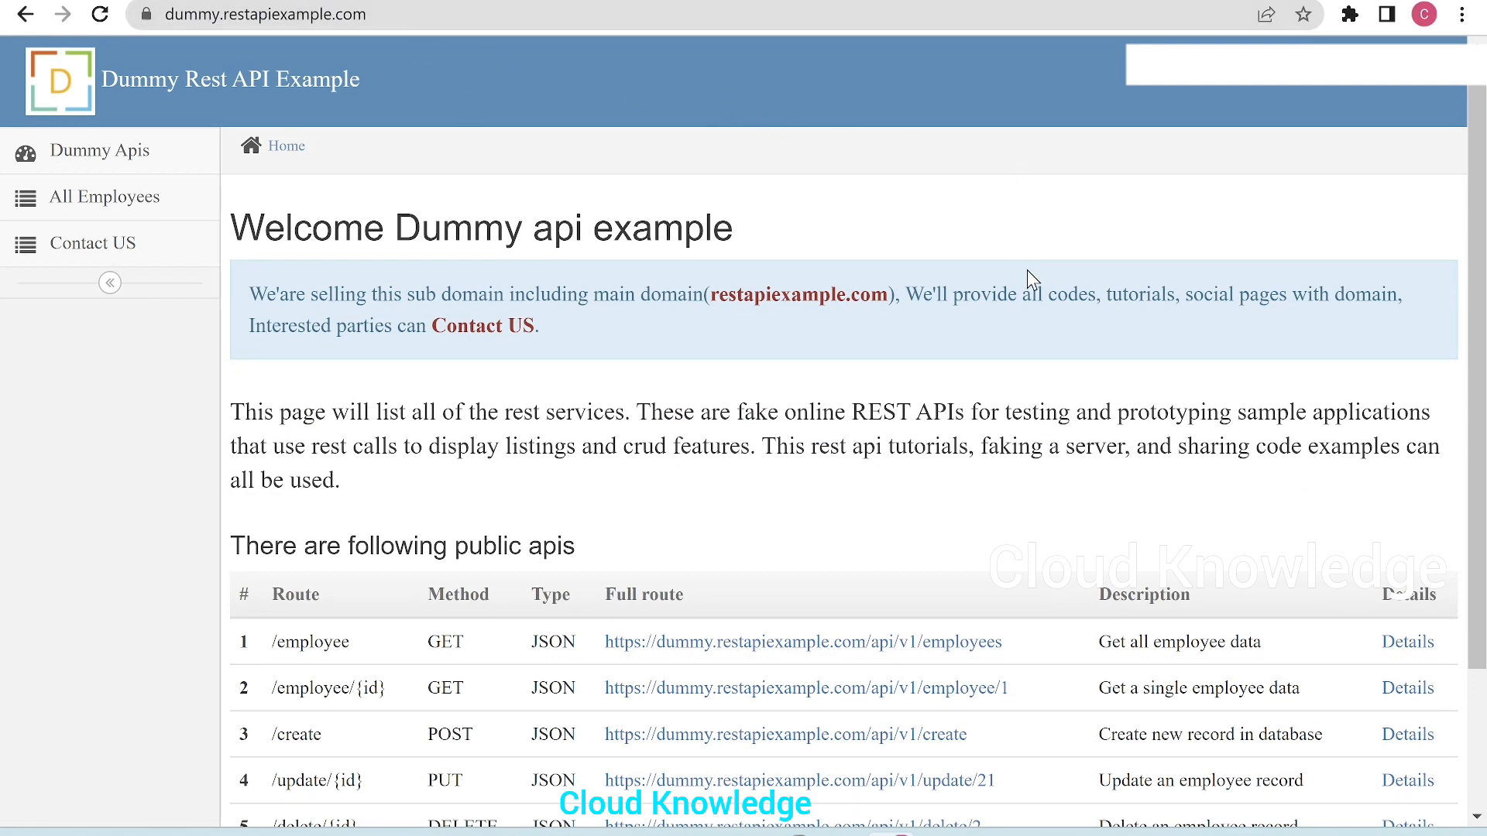
- Examine the details page and sample JSON result of the /employee GET API, and return to the API list
{"action": "left_click_drag", "start_coordinate": [1011, 643], "coordinate": [605, 660]}
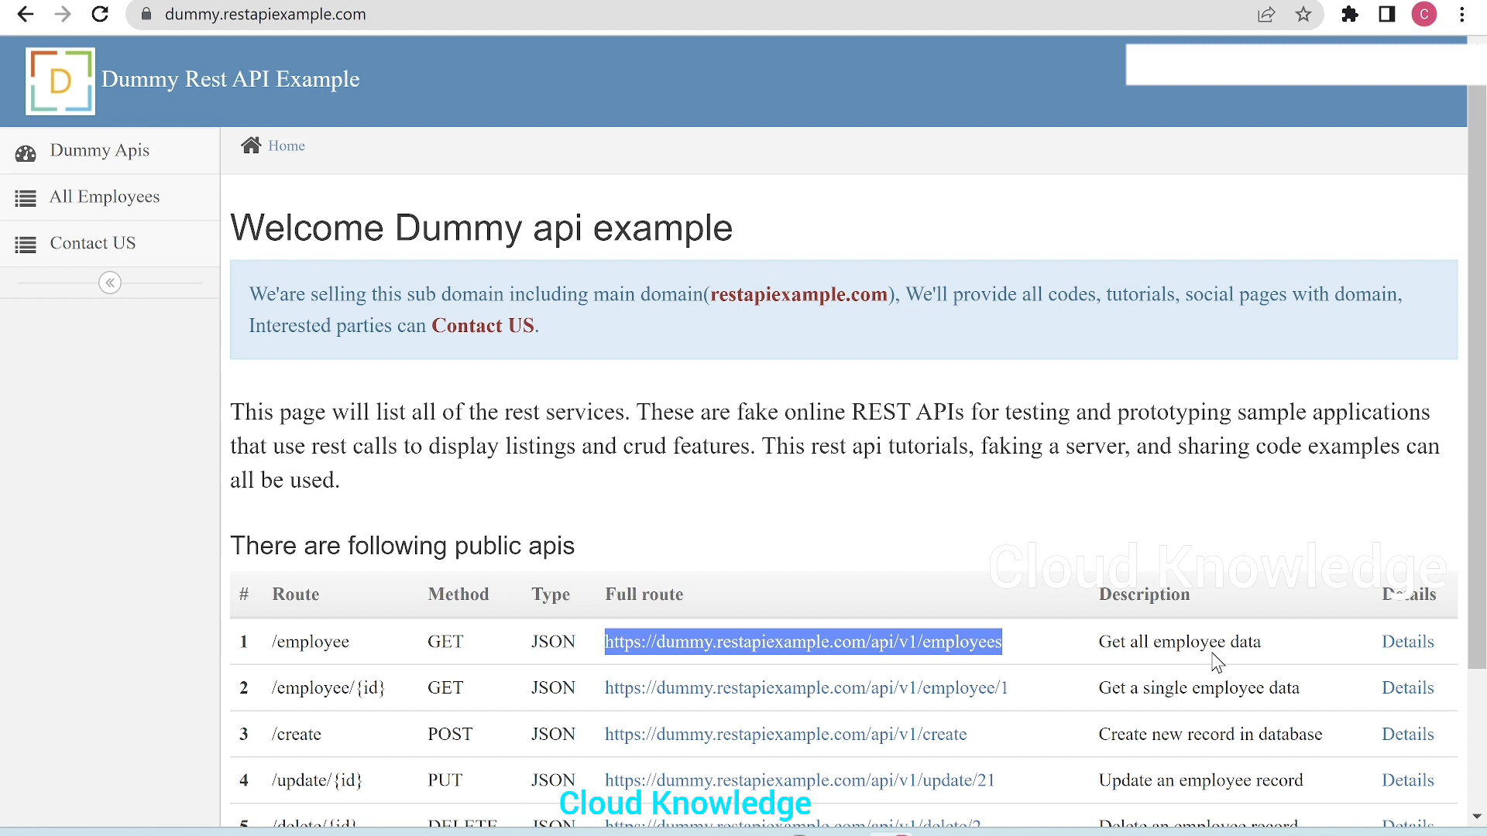
{"action": "left_click", "coordinate": [1406, 649]}
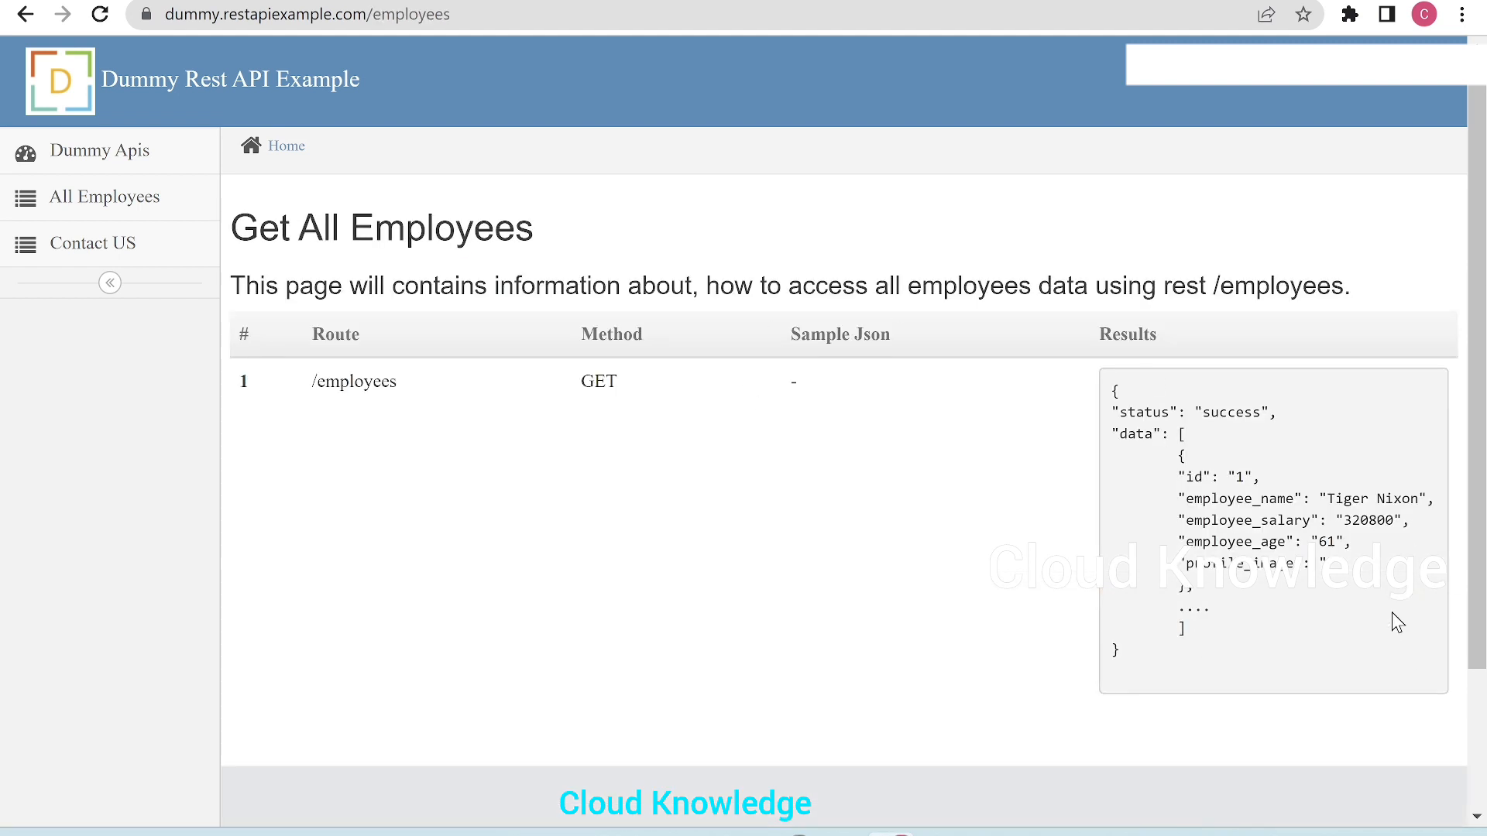
{"action": "scroll", "coordinate": [1218, 511], "scroll_direction": "down", "scroll_amount": 2}
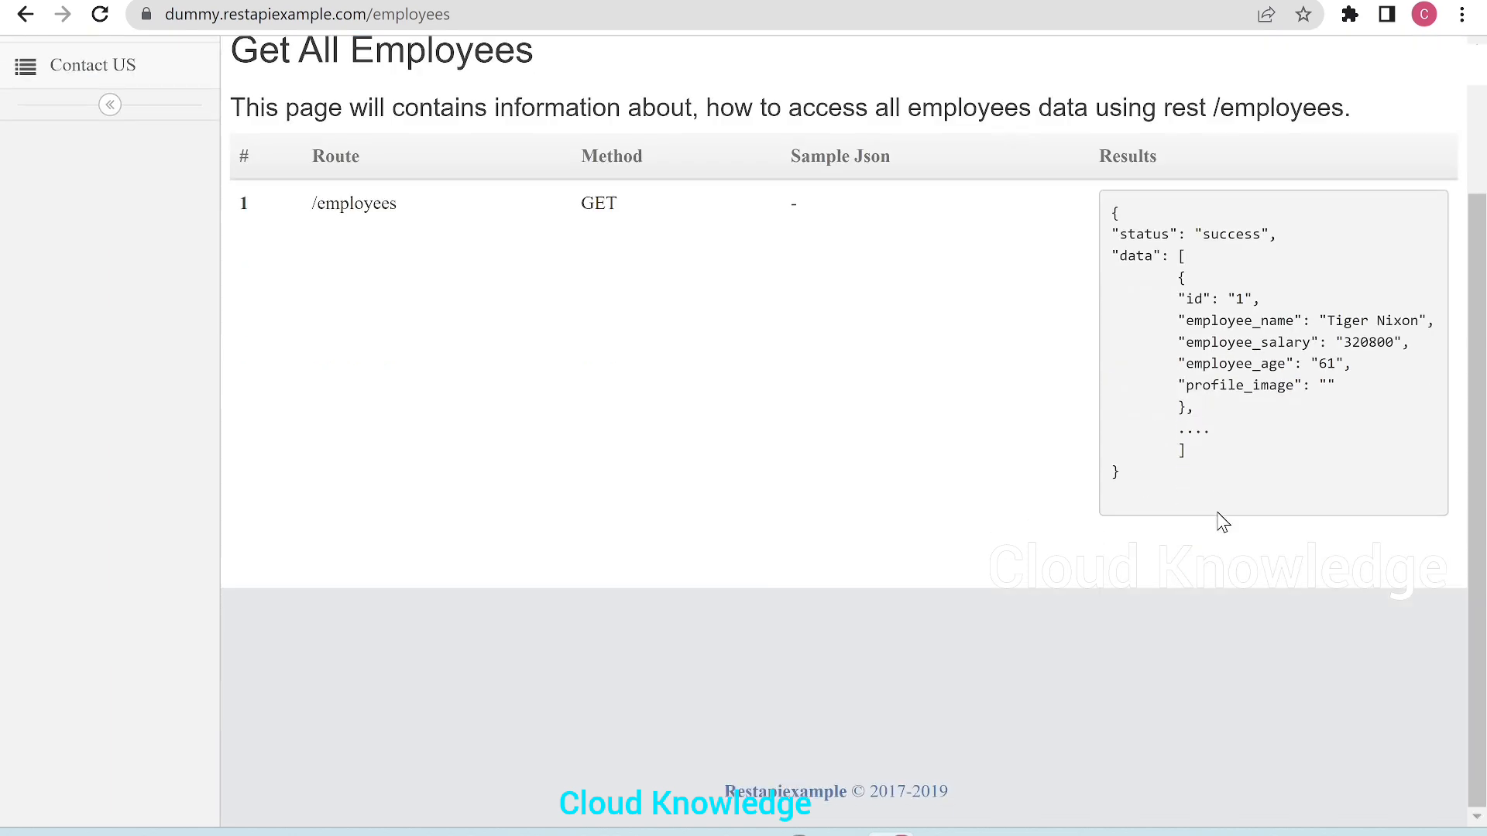
{"action": "scroll", "coordinate": [1221, 520], "scroll_direction": "up", "scroll_amount": 2}
{"action": "left_click", "coordinate": [27, 20]}
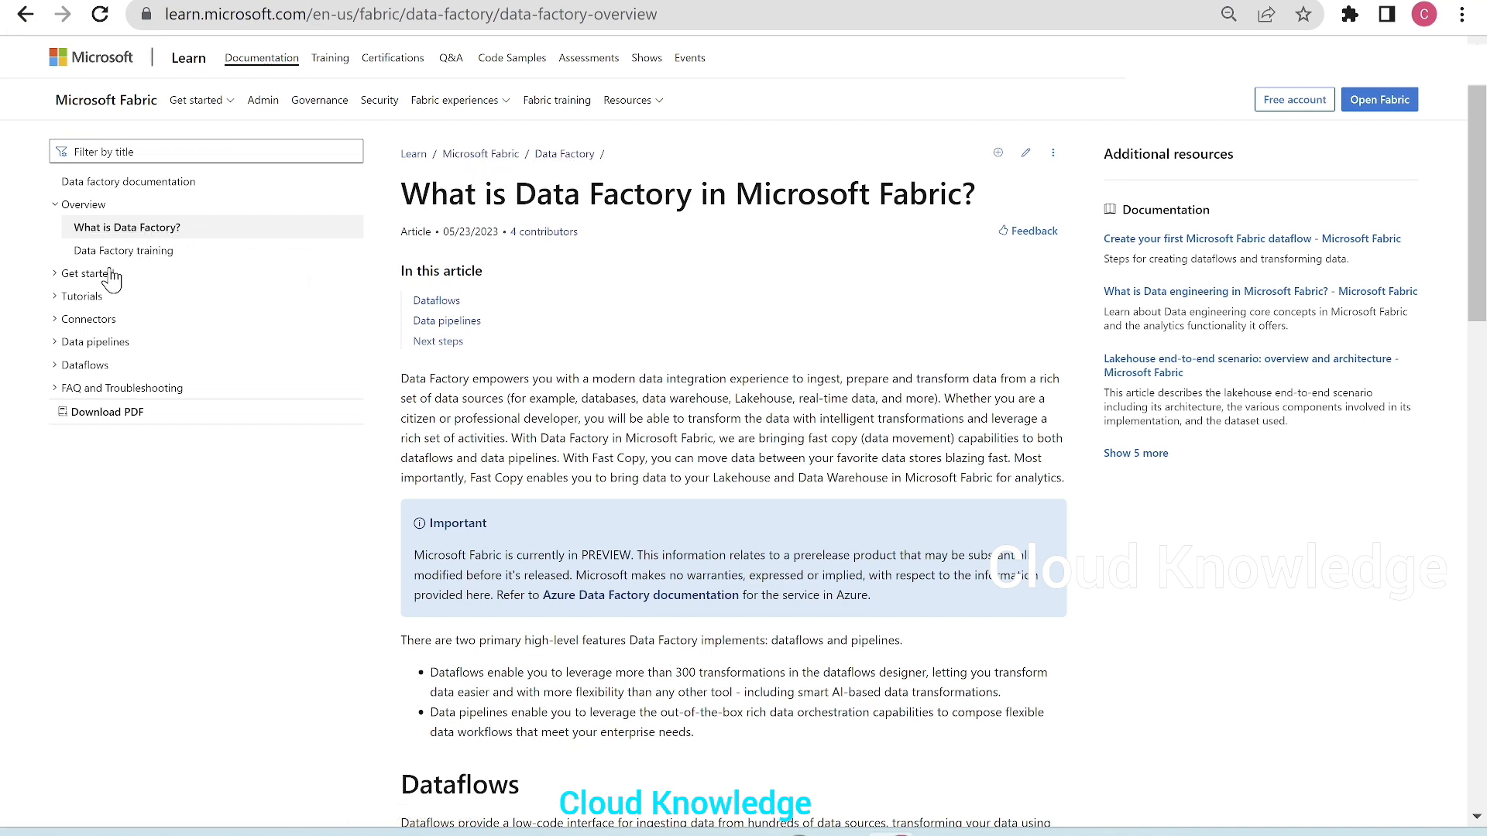
- Look through the Get started, Tutorials and pipeline Activities topics in the Fabric documentation and read the Azure Data Factory Web activity introduction
{"action": "left_click", "coordinate": [58, 299]}
{"action": "left_click", "coordinate": [60, 275]}
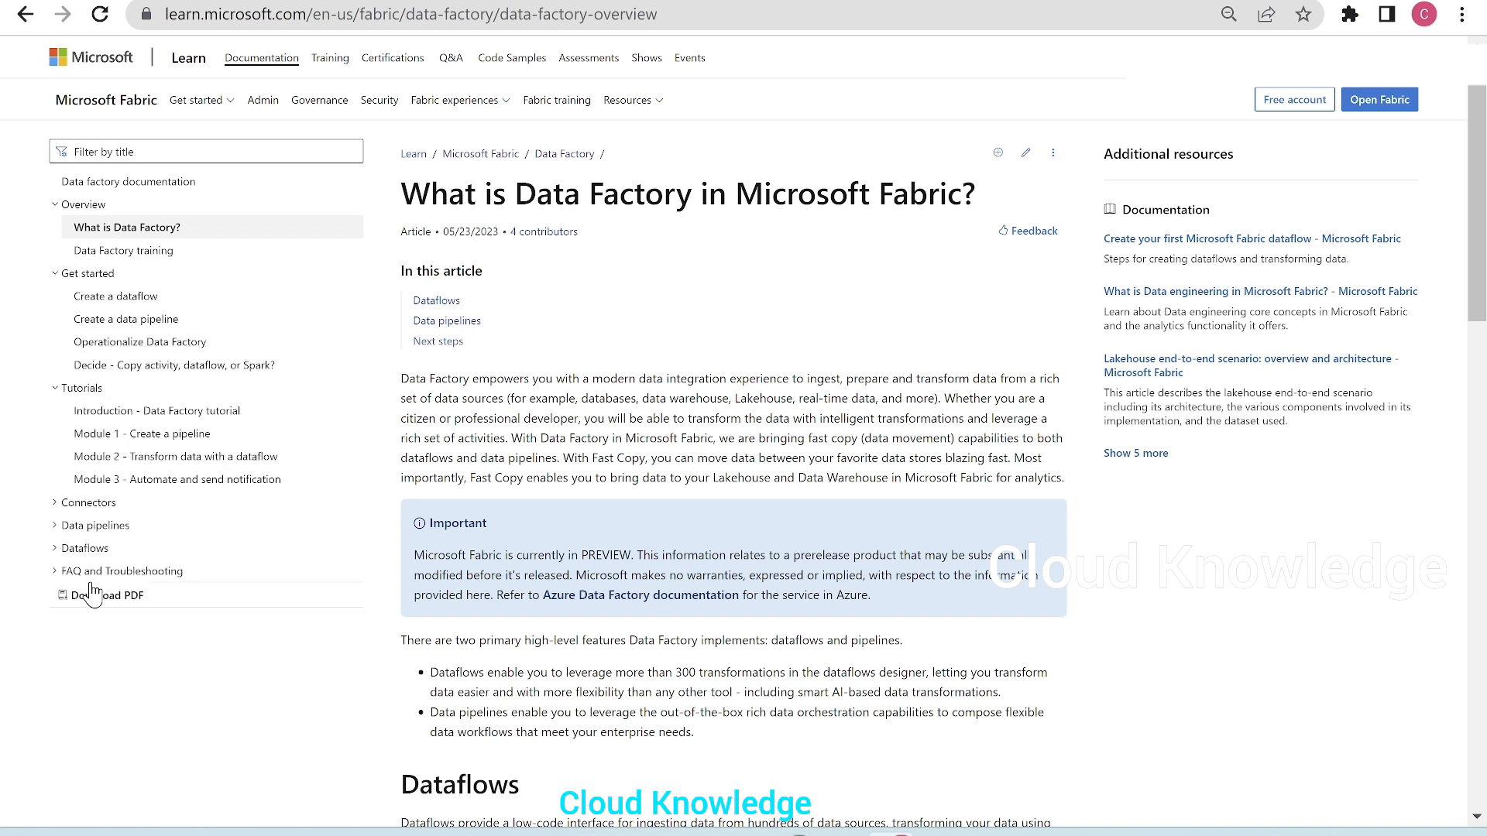
{"action": "left_click", "coordinate": [61, 530]}
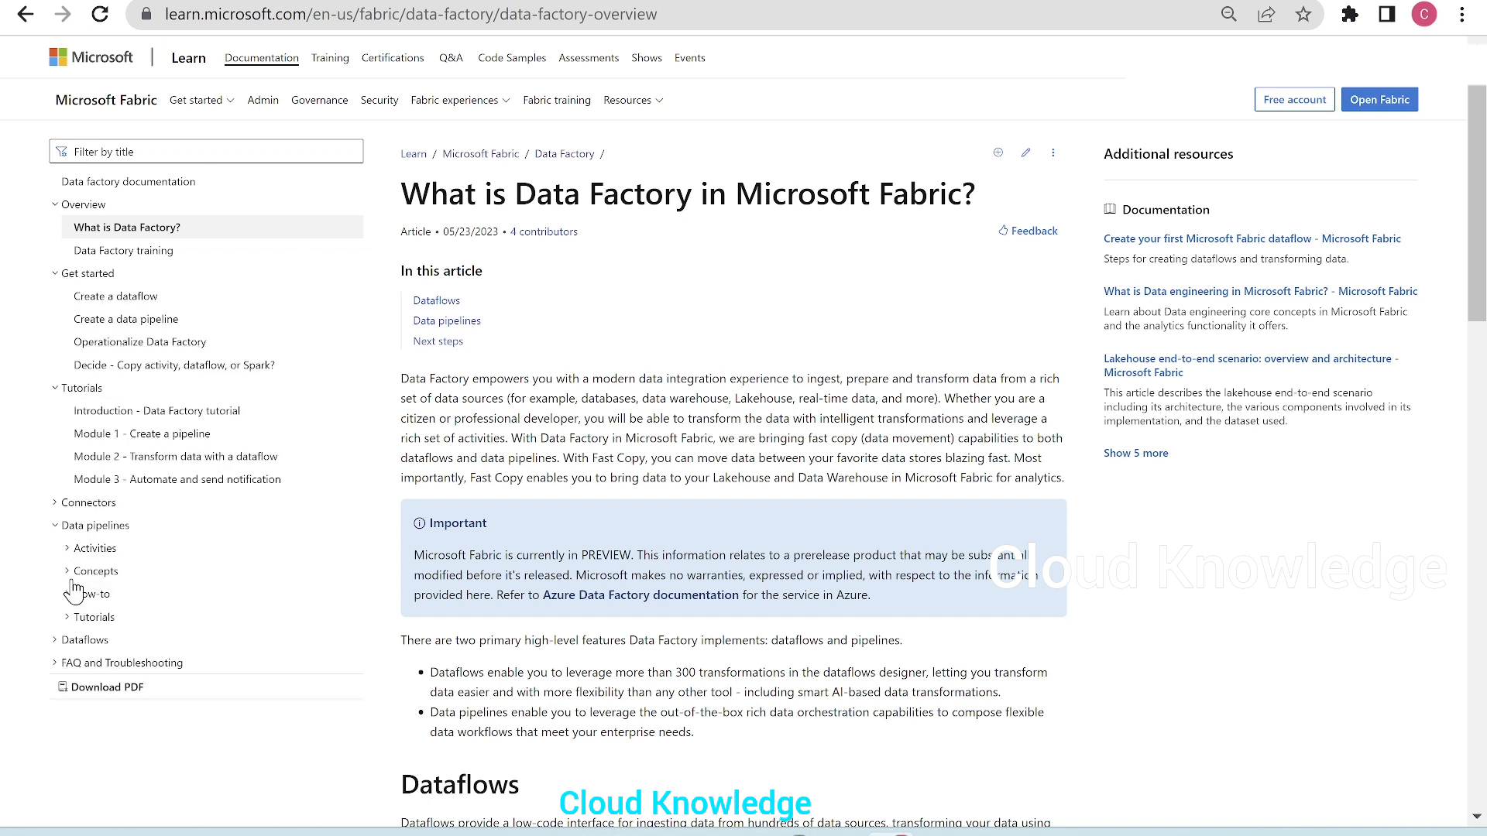
{"action": "left_click", "coordinate": [68, 551]}
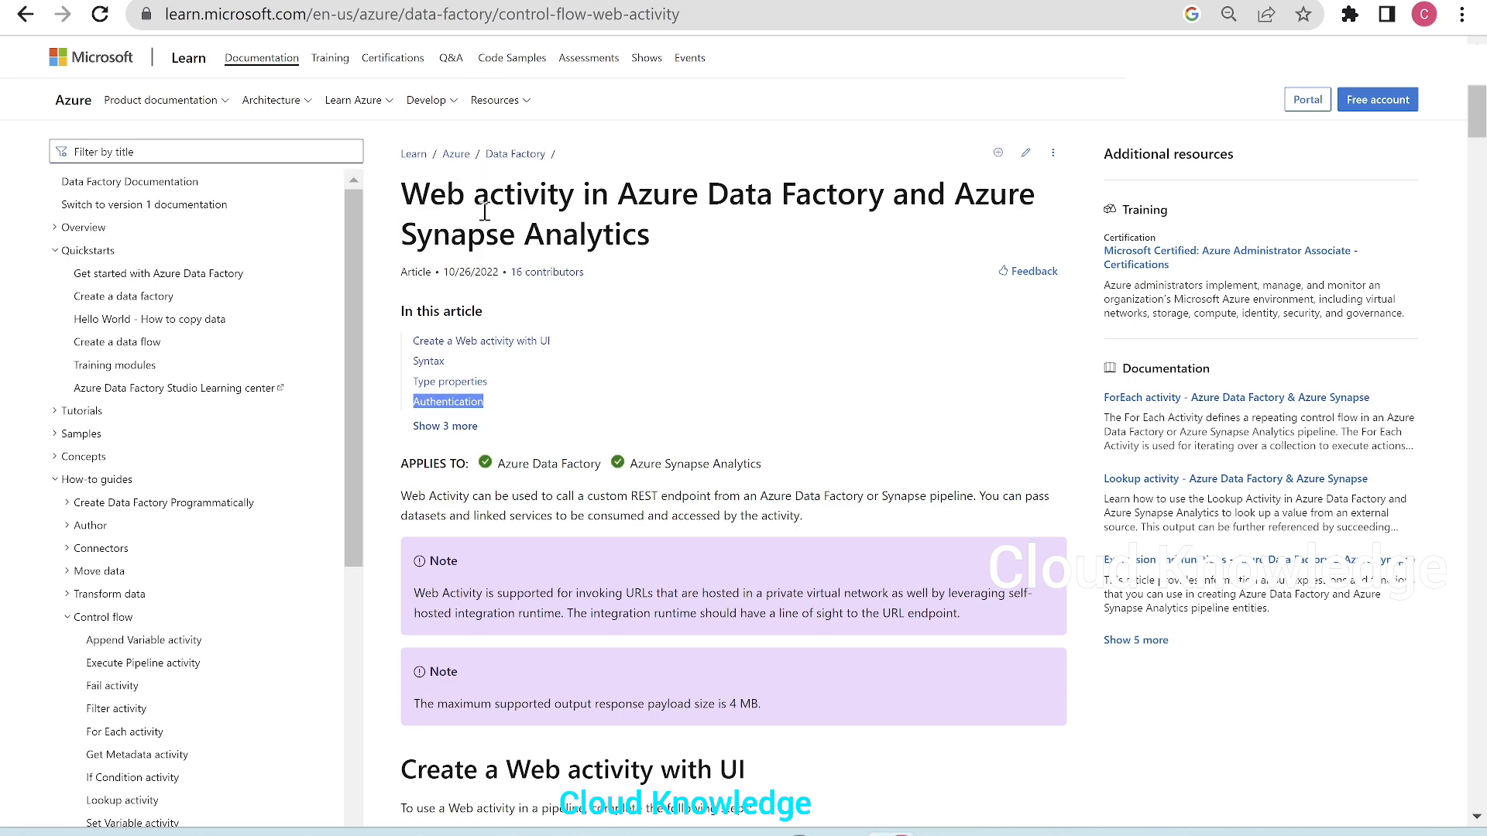
{"action": "scroll", "coordinate": [666, 308], "scroll_direction": "down", "scroll_amount": 2}
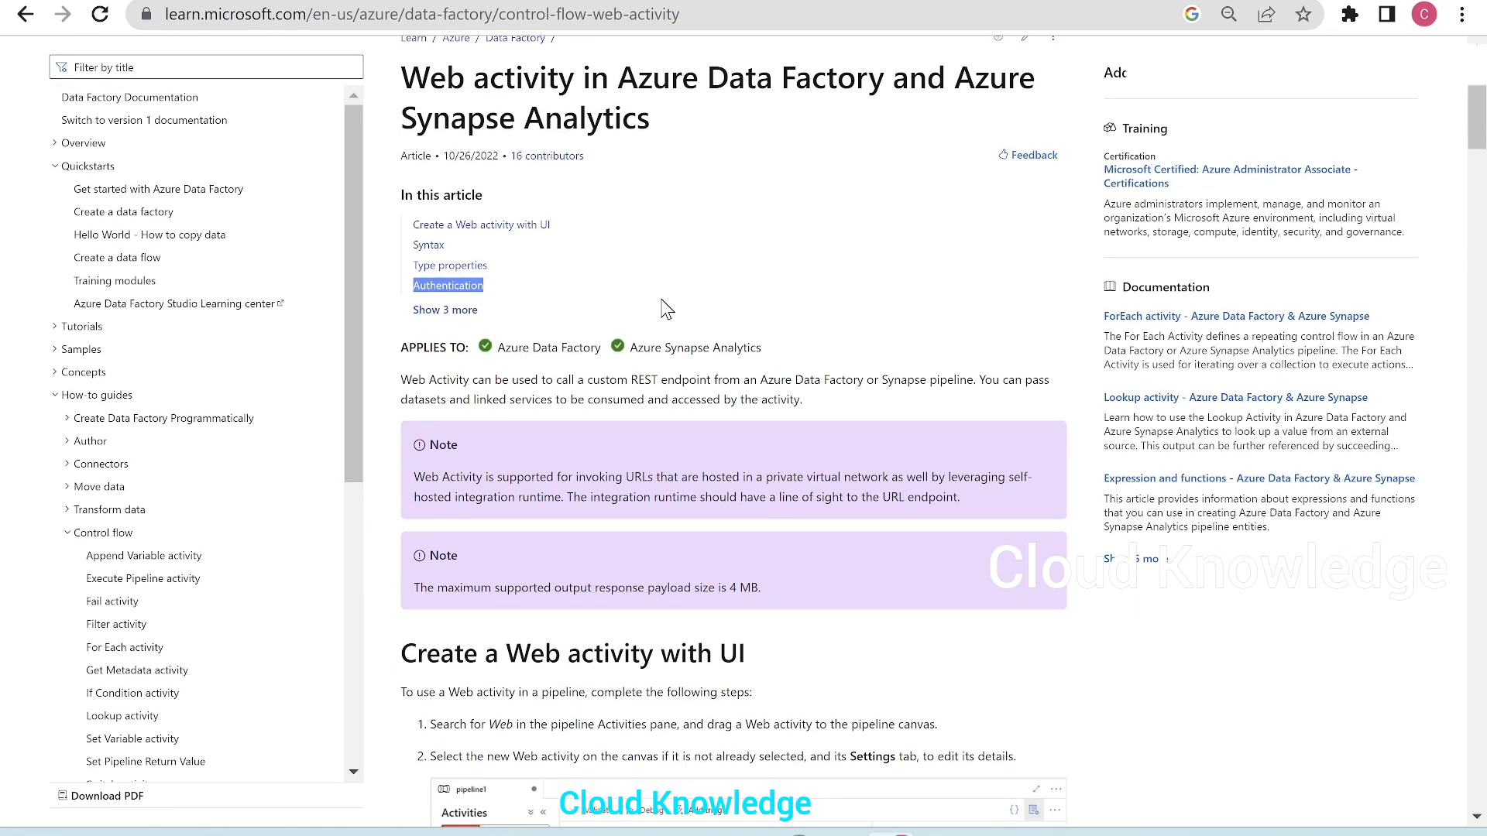
{"action": "left_click_drag", "start_coordinate": [502, 380], "coordinate": [761, 381]}
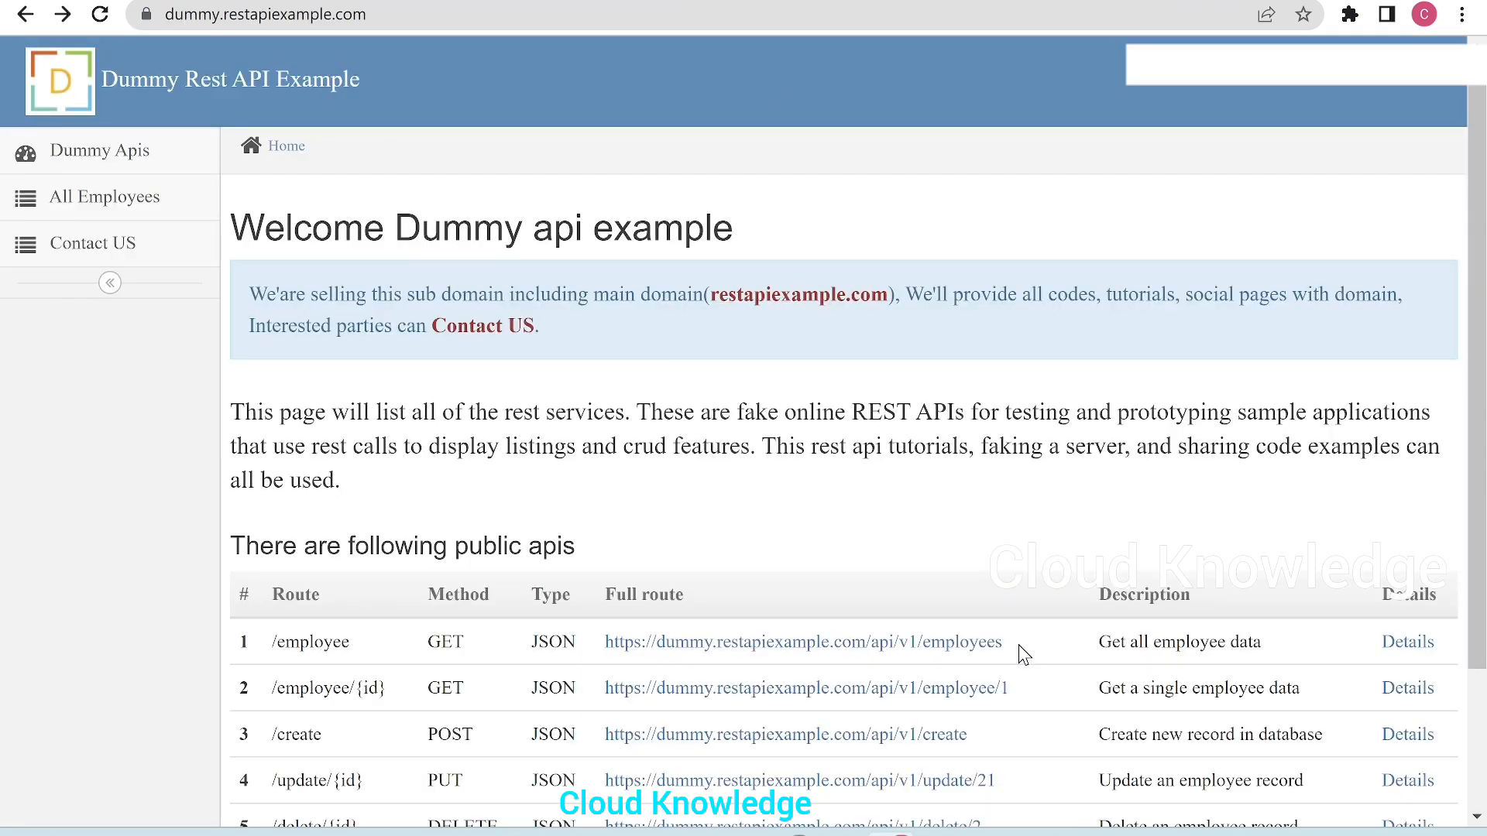
- Copy the full route URL of the /employee GET API and switch to the CloudKnowledgeDataFactory workspace in Microsoft Fabric
{"action": "left_click_drag", "start_coordinate": [1021, 649], "coordinate": [605, 650]}
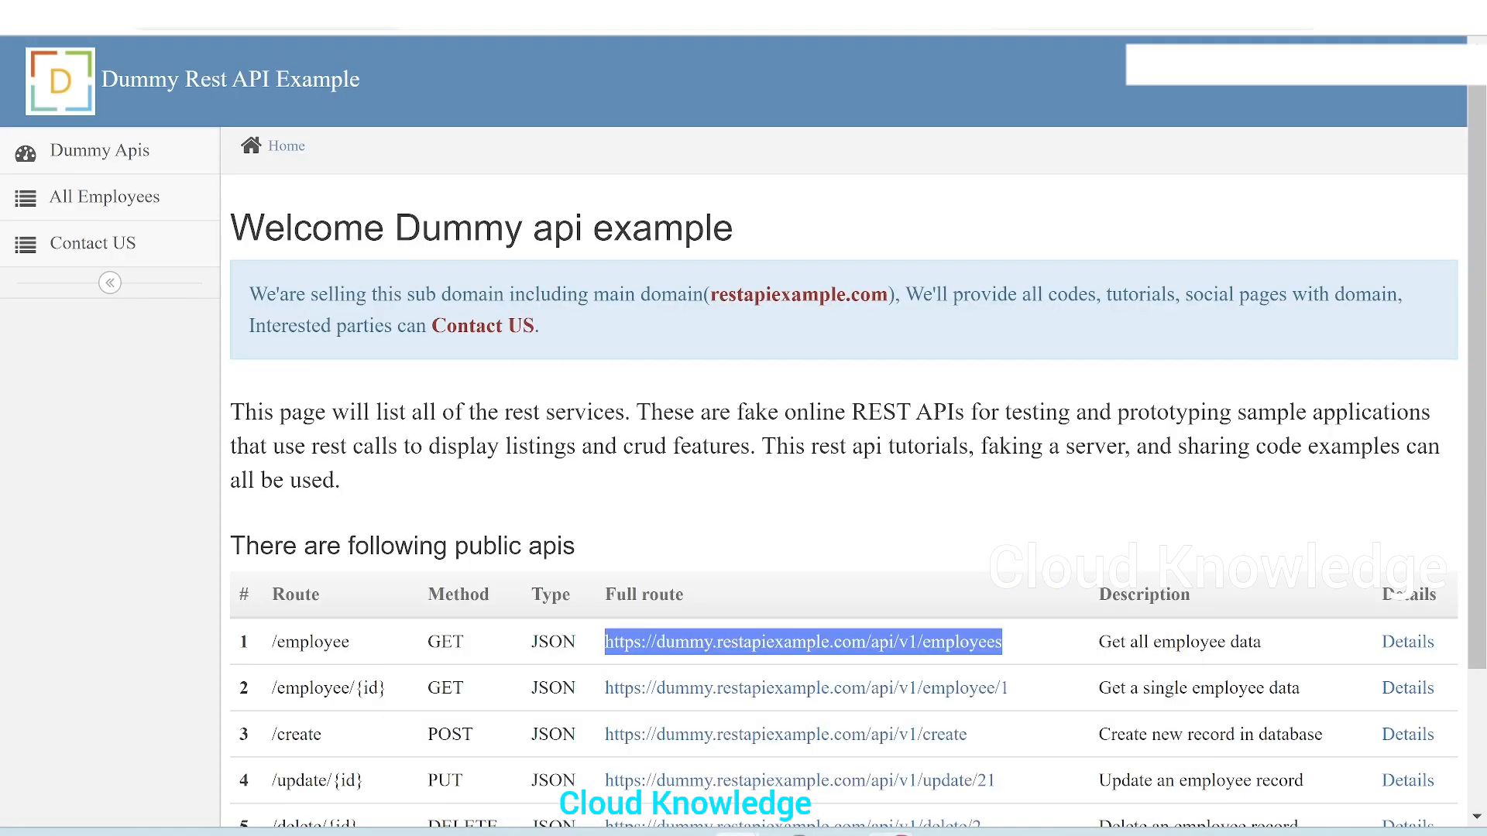
{"action": "mouse_move", "coordinate": [737, 834]}
{"action": "left_click", "coordinate": [711, 770]}
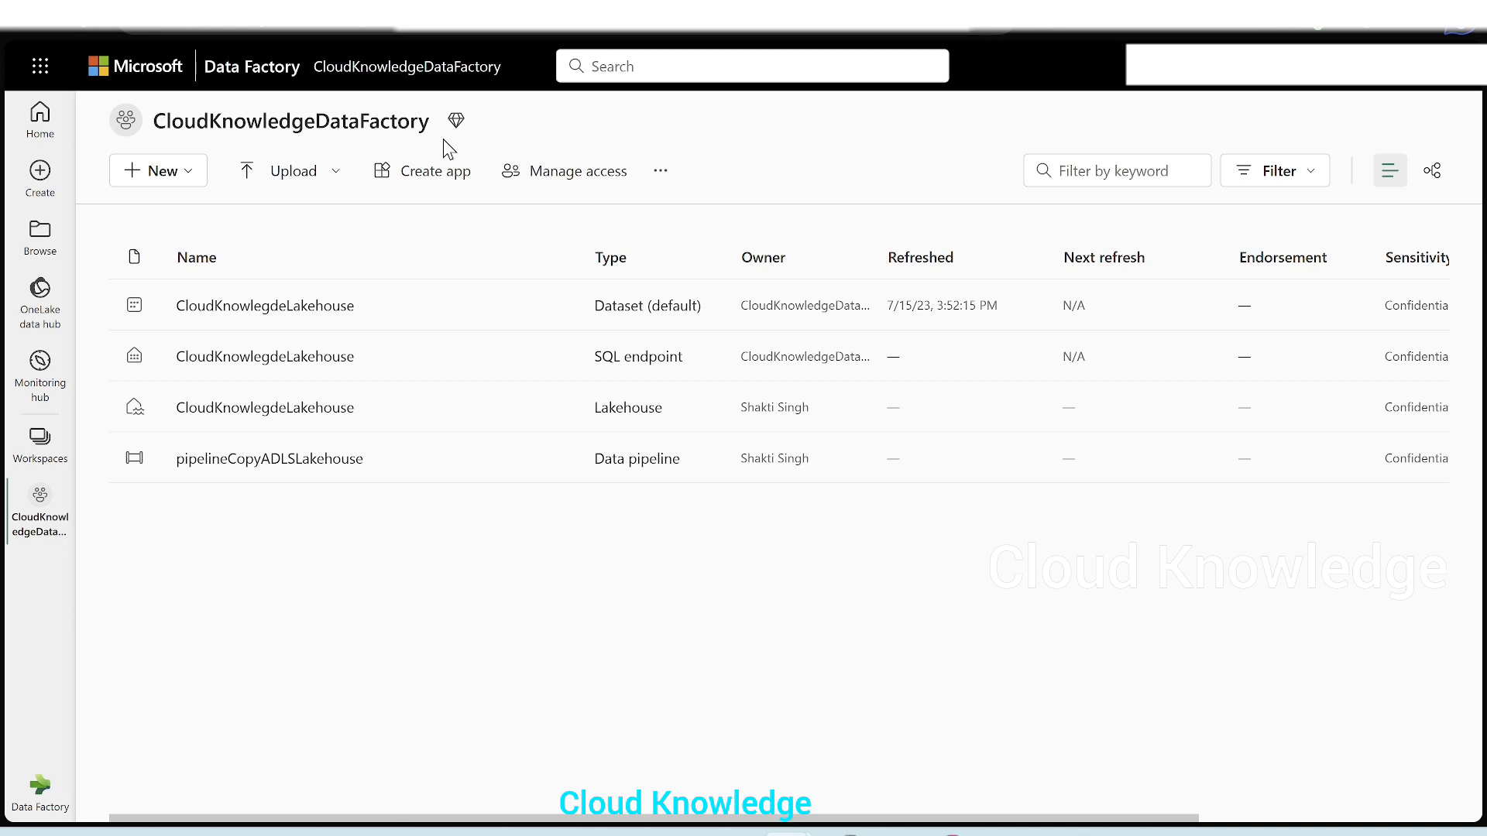
- Create a new data pipeline named pipelineCopyRestToTeamsChat in the workspace
{"action": "left_click", "coordinate": [190, 183]}
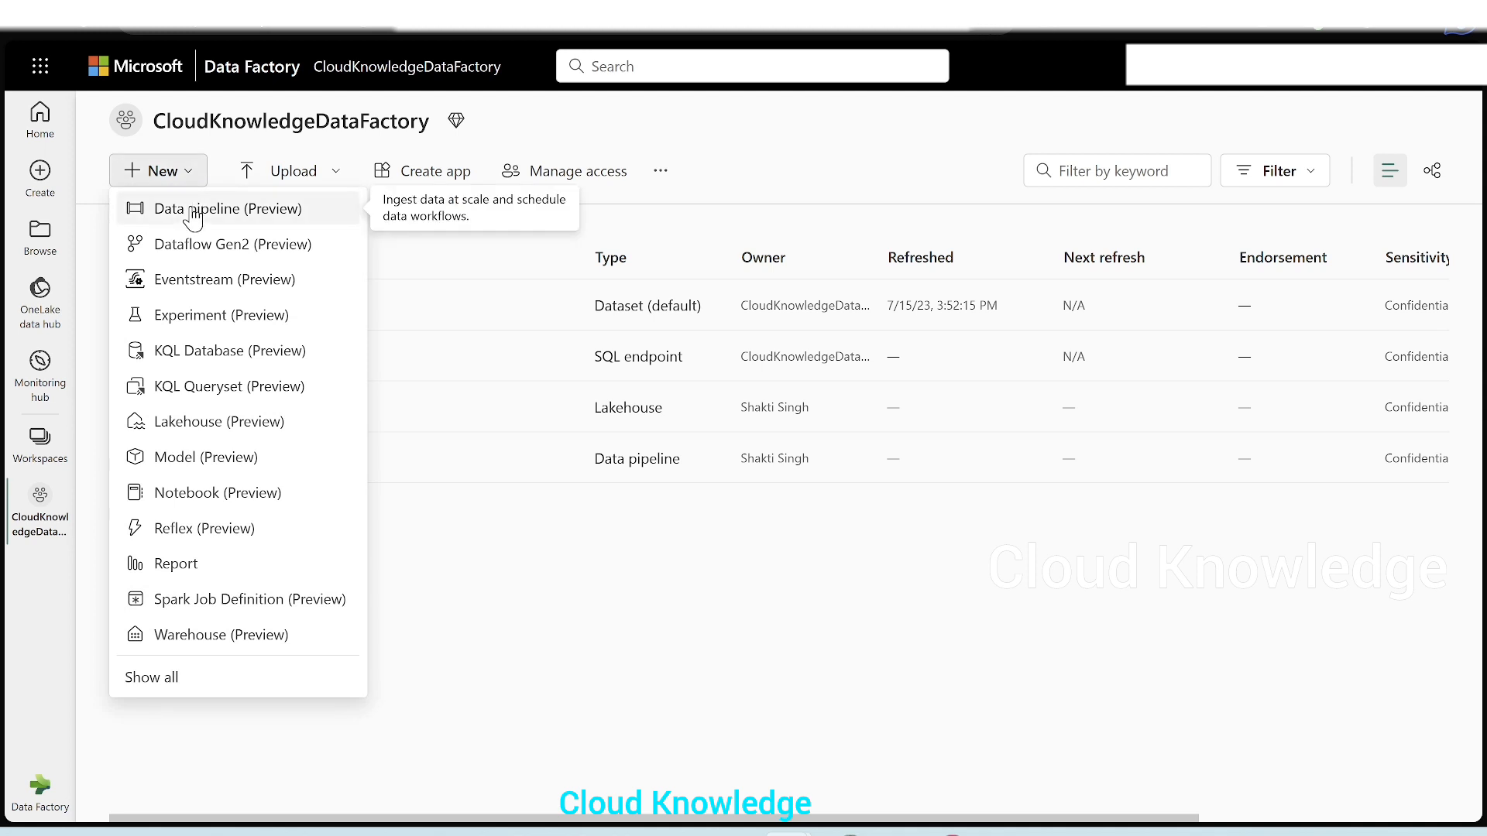
{"action": "left_click", "coordinate": [193, 216]}
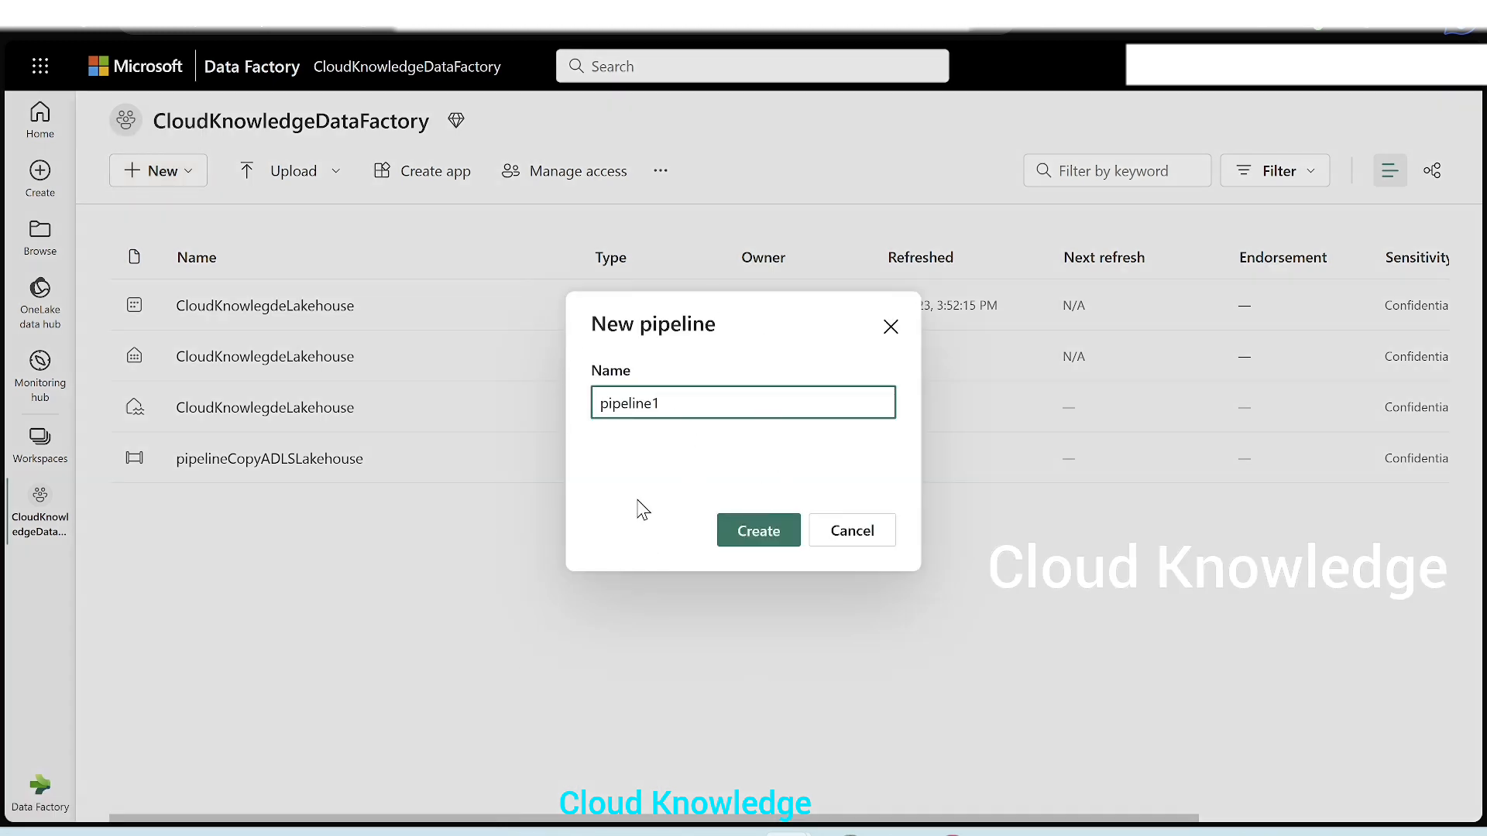
{"action": "key", "text": "BackSpace"}
{"action": "type", "text": "CopyRestToTeams"}
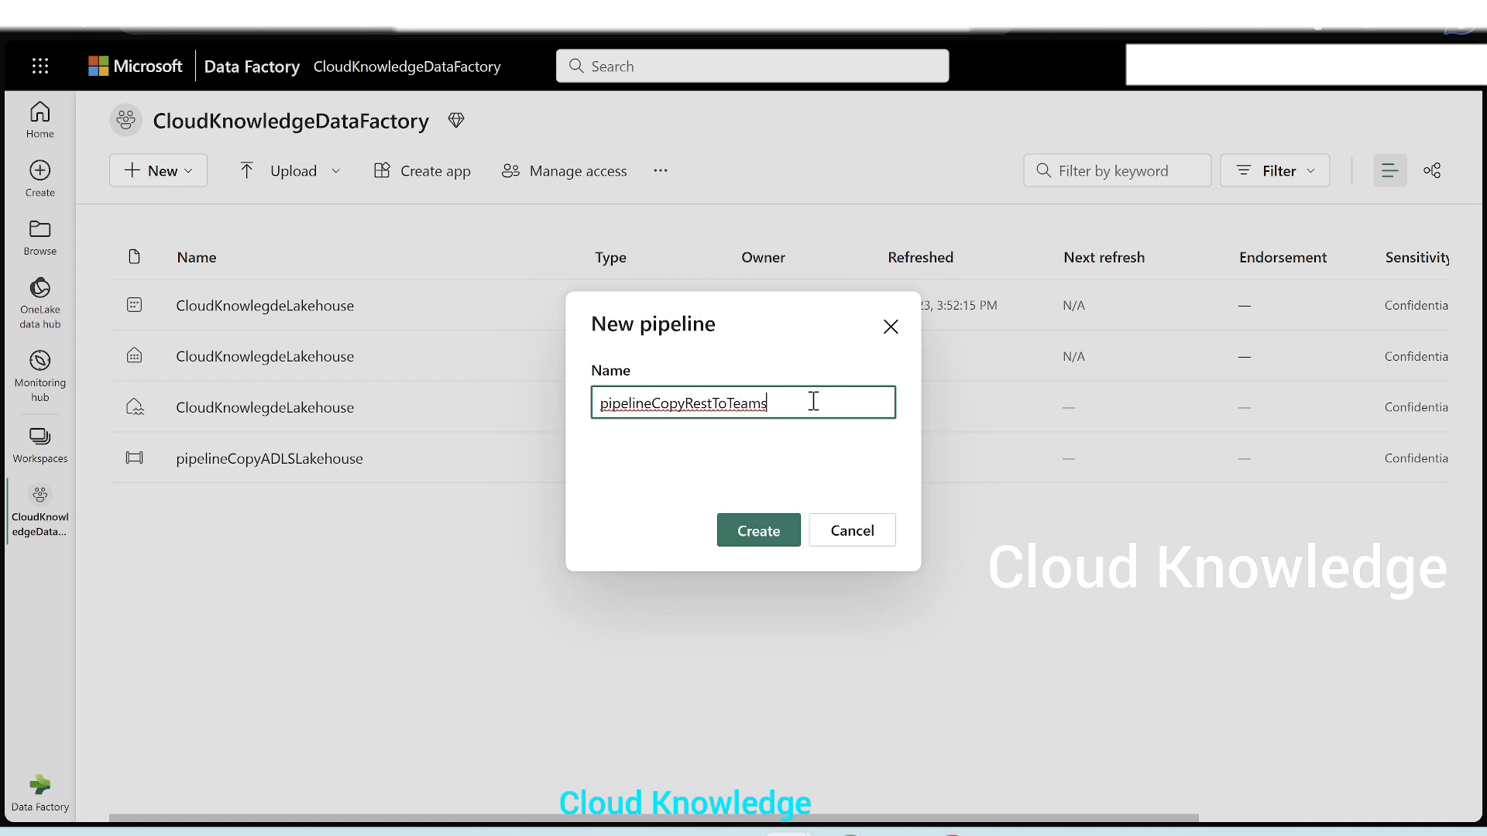
{"action": "type", "text": "Chat"}
{"action": "left_click", "coordinate": [759, 538]}
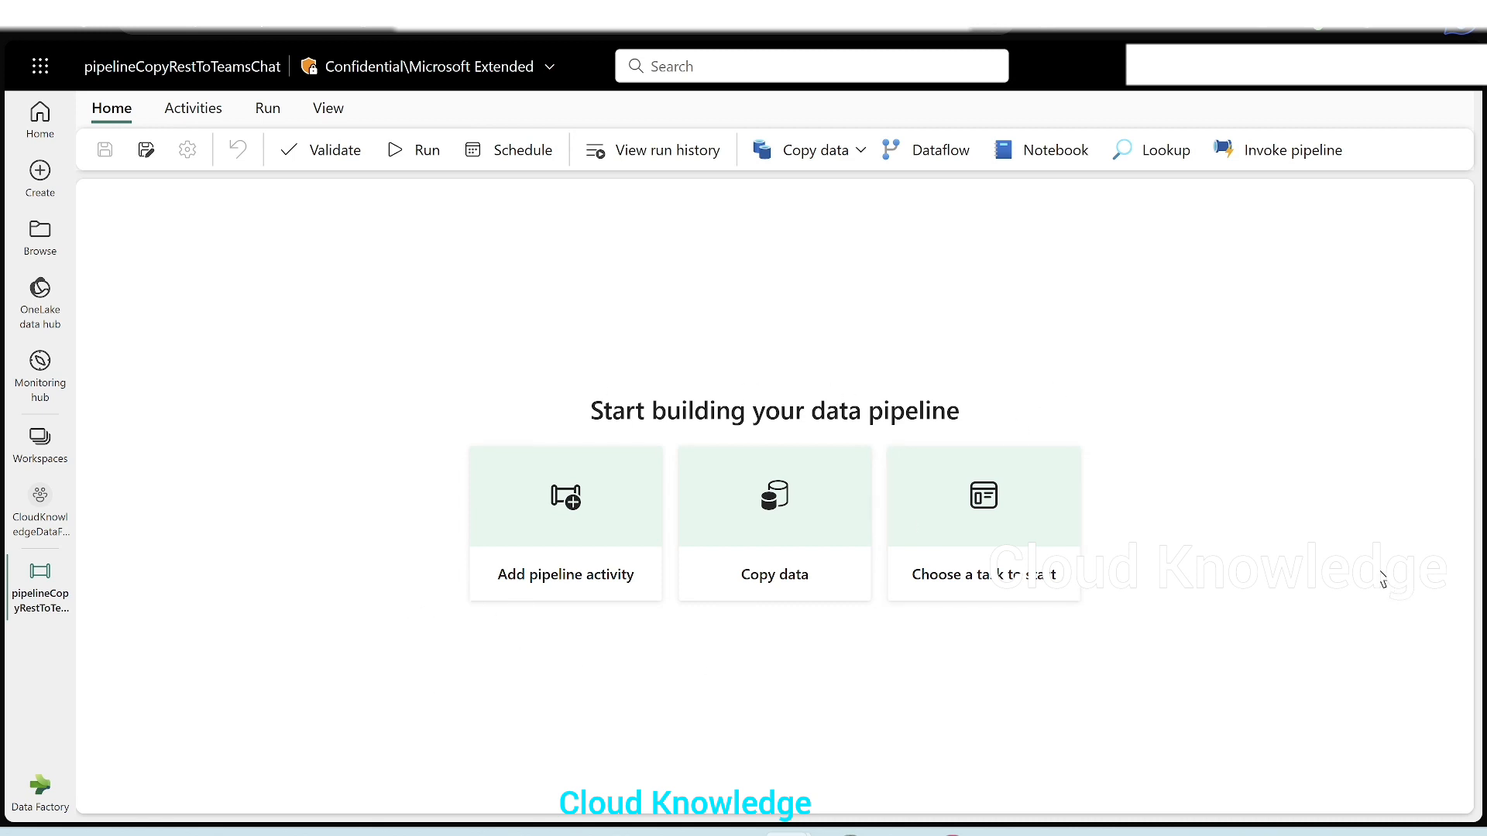
- Add a Web activity from the HTTP category to the pipeline and reposition it on the canvas
{"action": "left_click", "coordinate": [568, 514]}
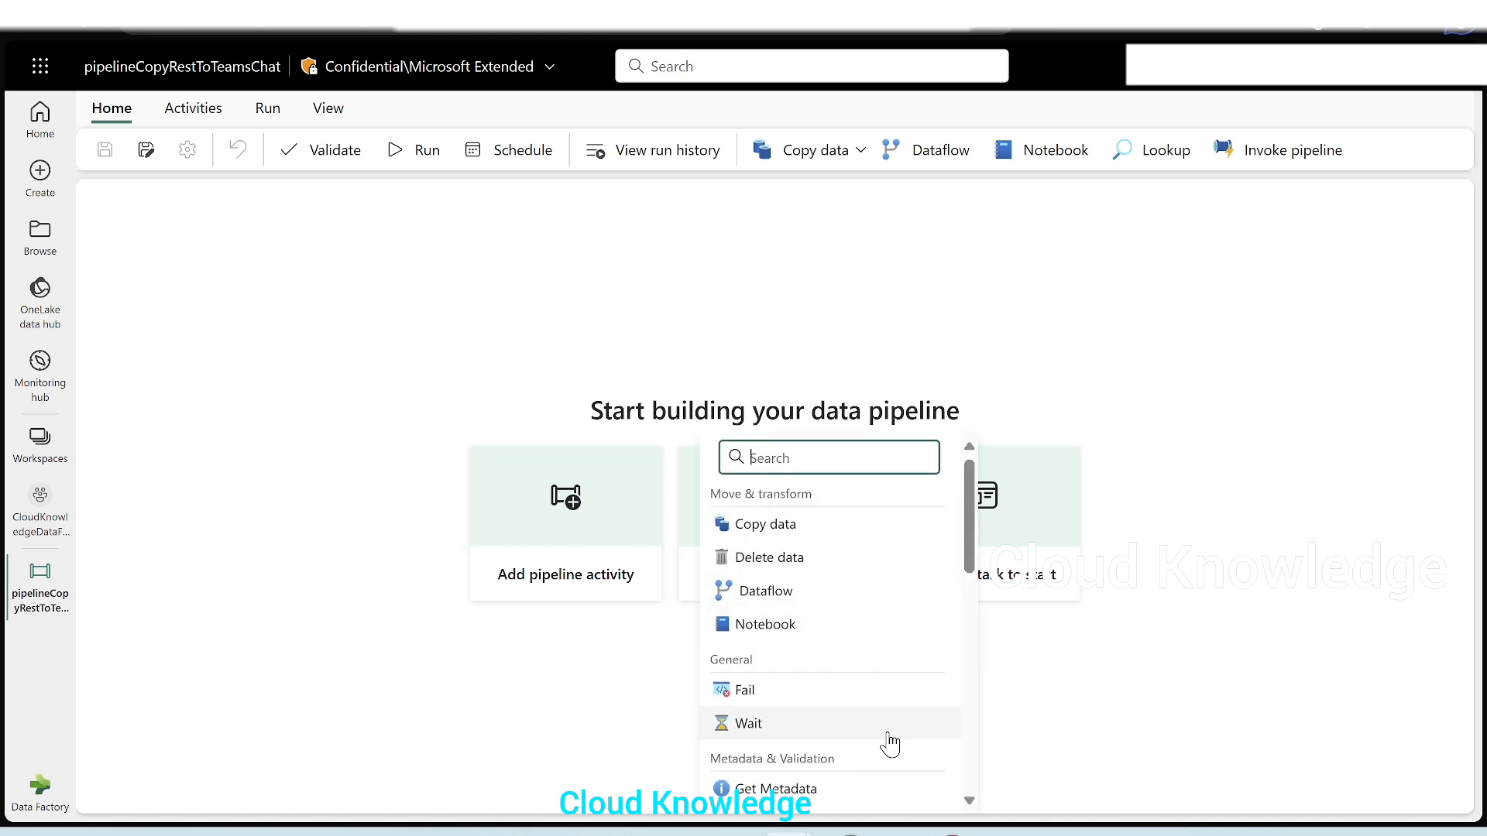
{"action": "scroll", "coordinate": [880, 542], "scroll_direction": "down", "scroll_amount": 10}
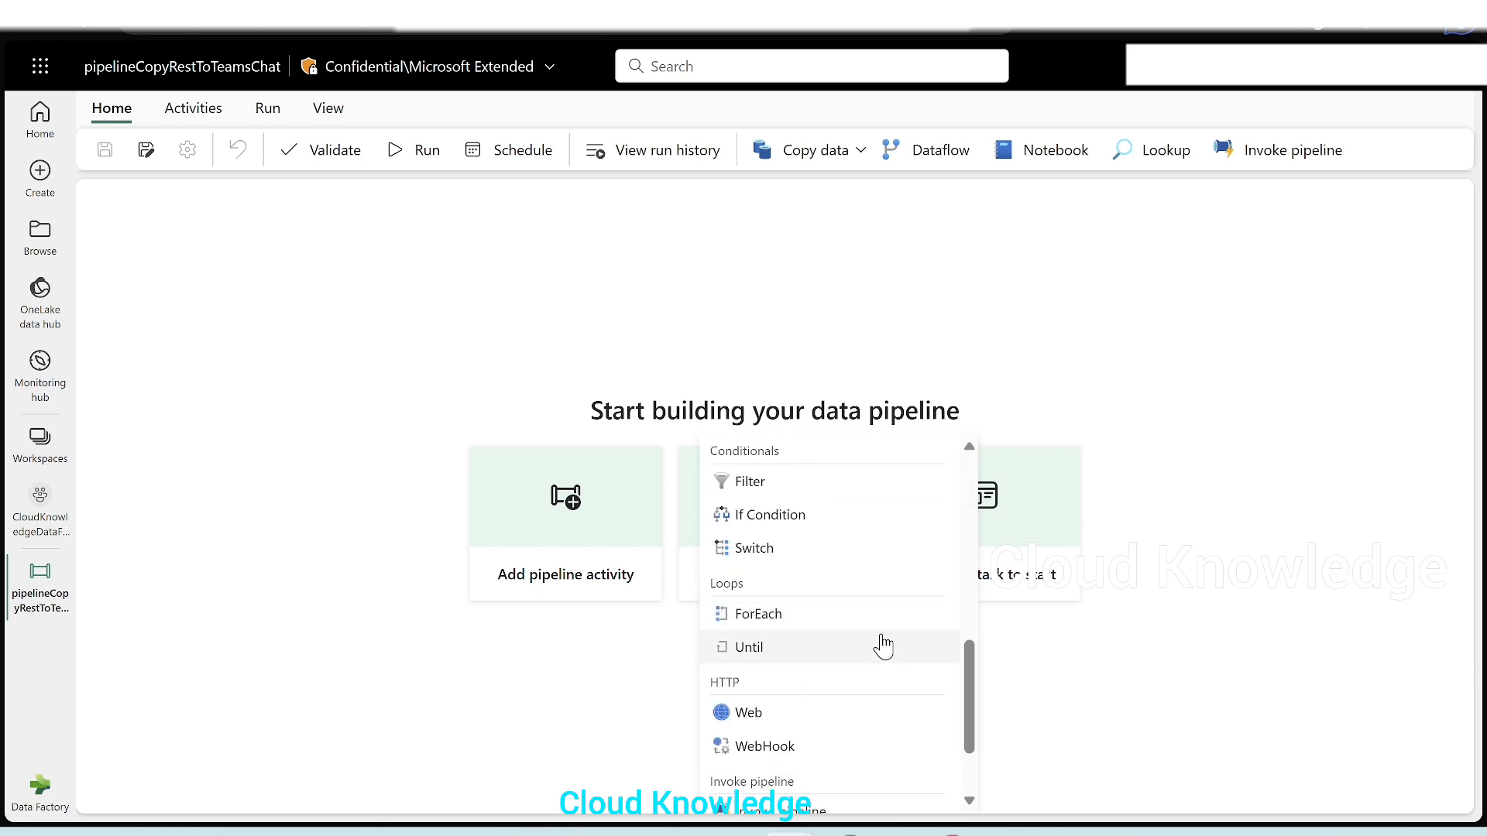
{"action": "scroll", "coordinate": [887, 673], "scroll_direction": "up", "scroll_amount": 10}
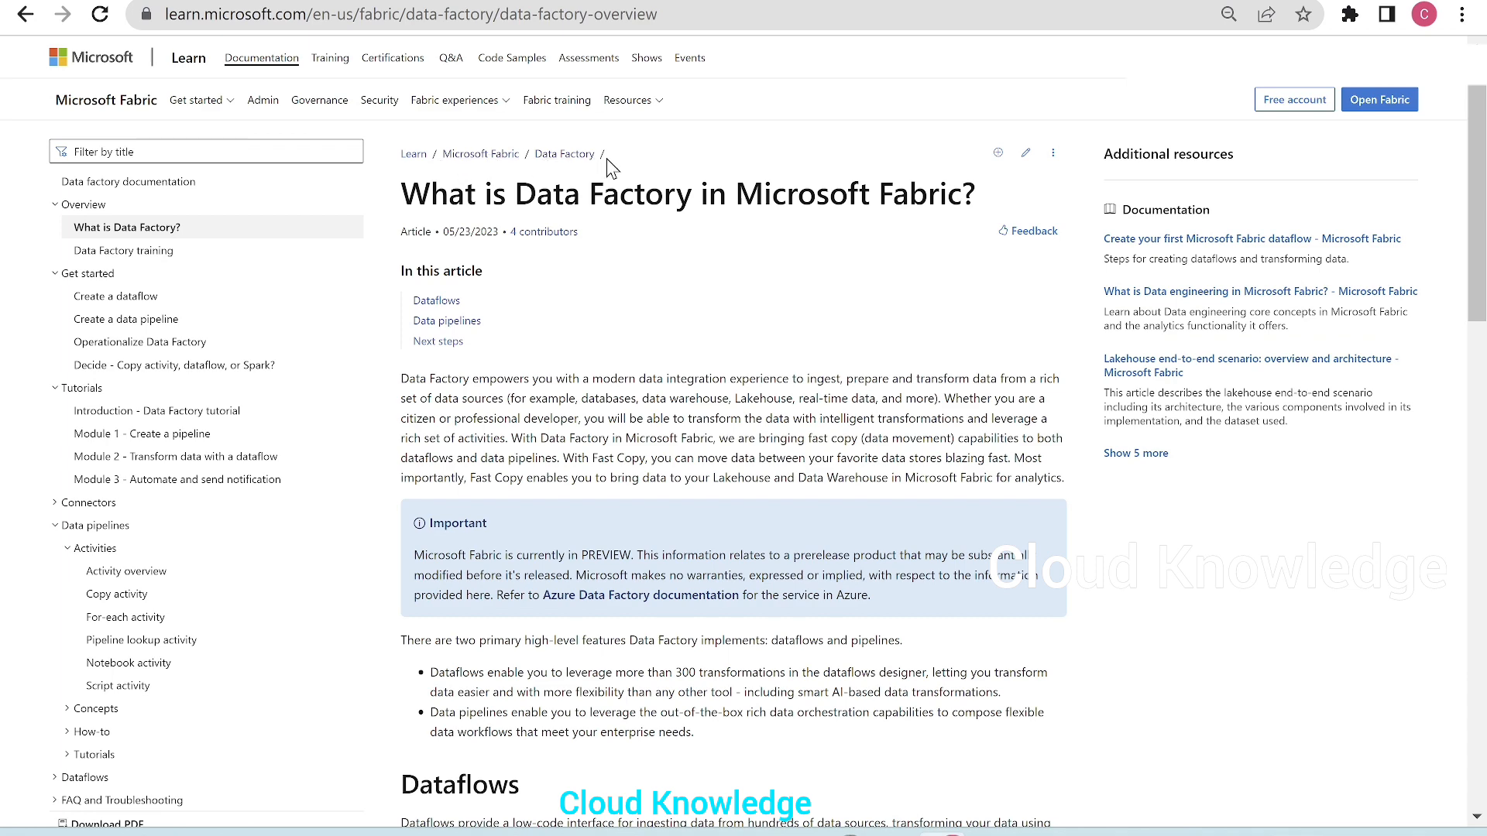
{"action": "scroll", "coordinate": [215, 570], "scroll_direction": "down", "scroll_amount": 2}
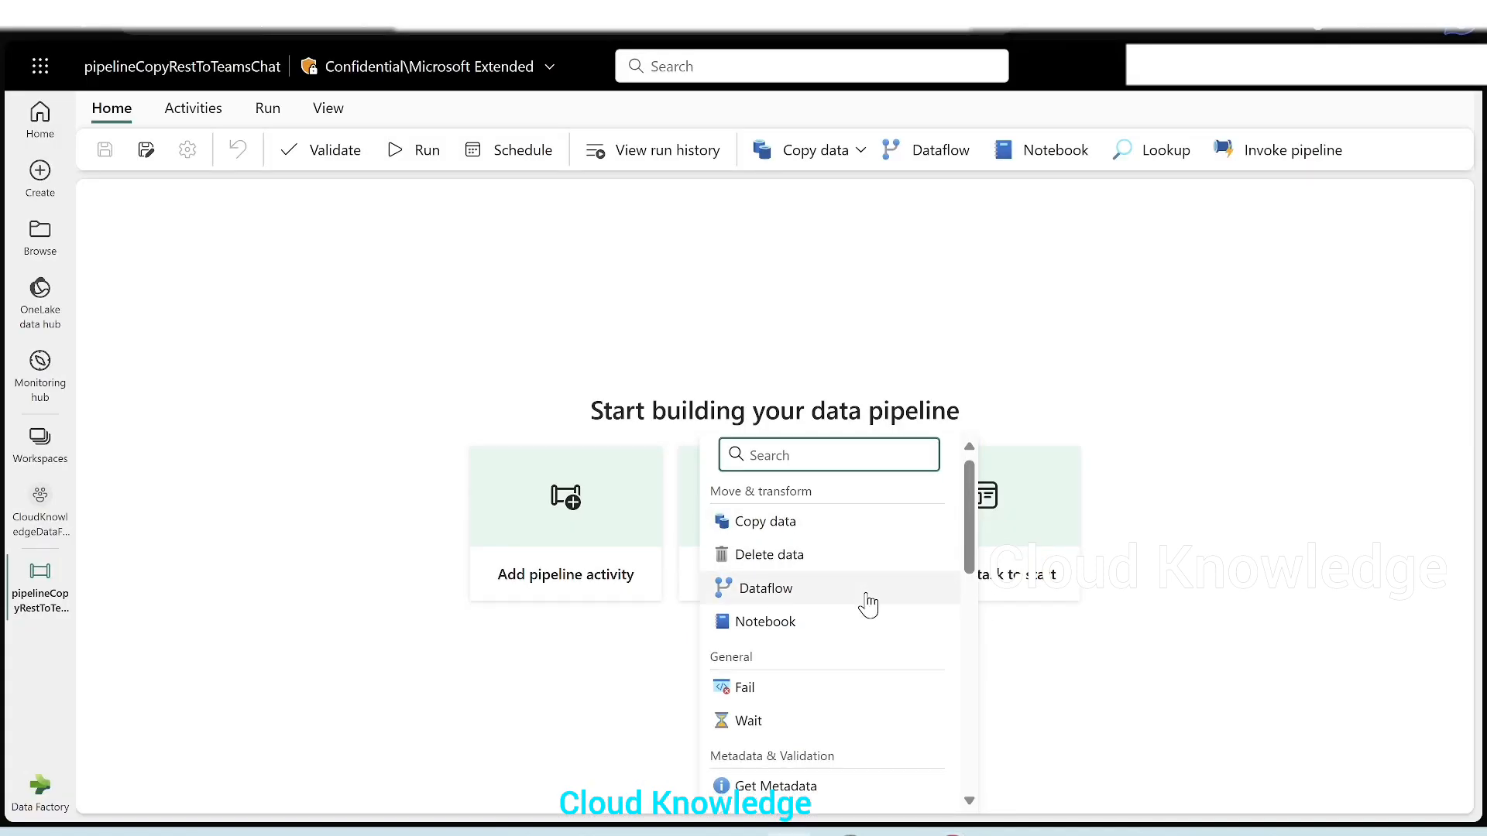
{"action": "scroll", "coordinate": [869, 603], "scroll_direction": "down", "scroll_amount": 1}
{"action": "scroll", "coordinate": [873, 604], "scroll_direction": "down", "scroll_amount": 2}
{"action": "scroll", "coordinate": [898, 705], "scroll_direction": "down", "scroll_amount": 3}
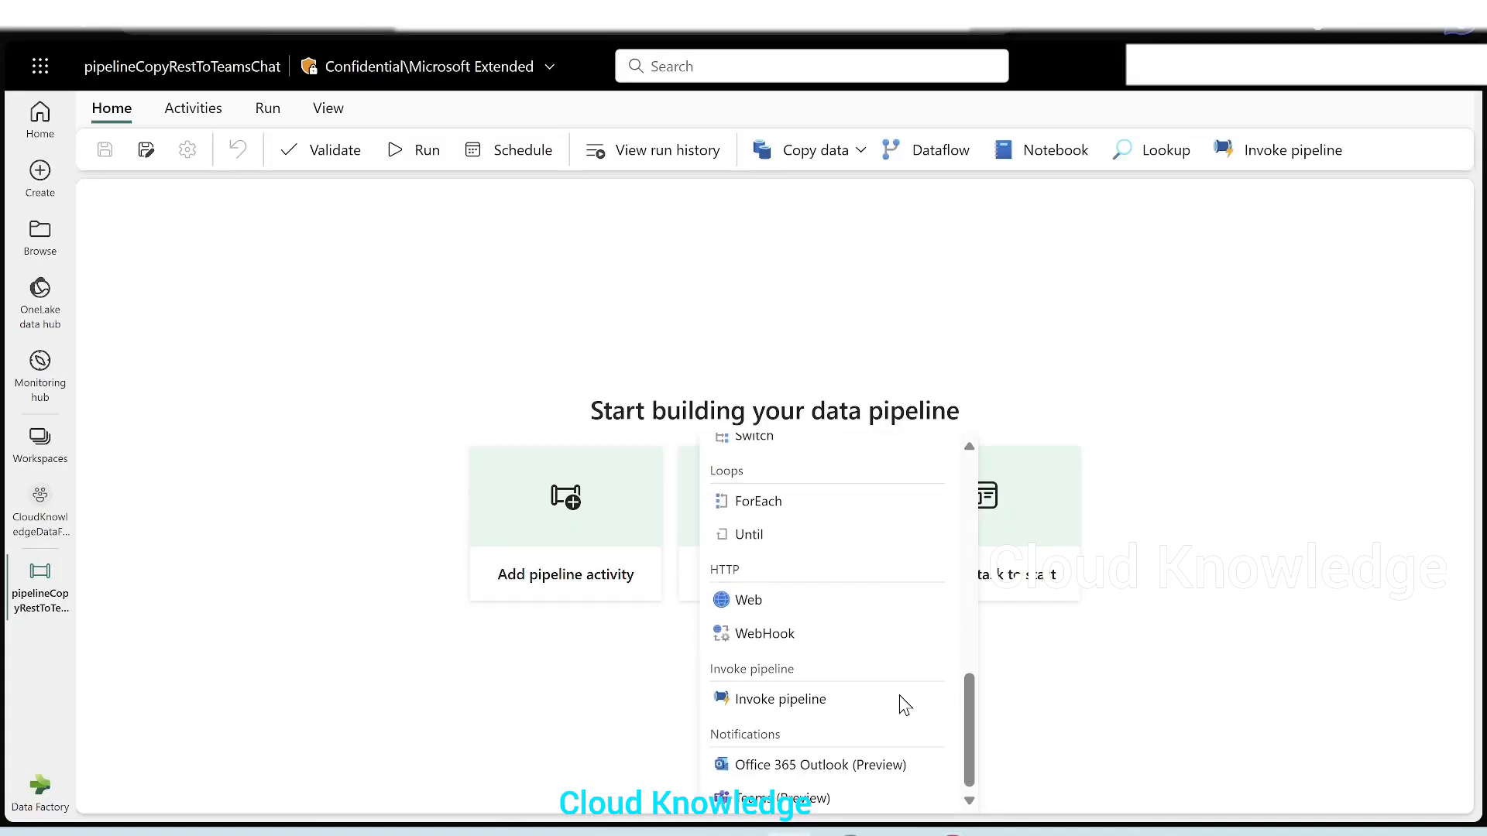
{"action": "scroll", "coordinate": [898, 697], "scroll_direction": "up", "scroll_amount": 8}
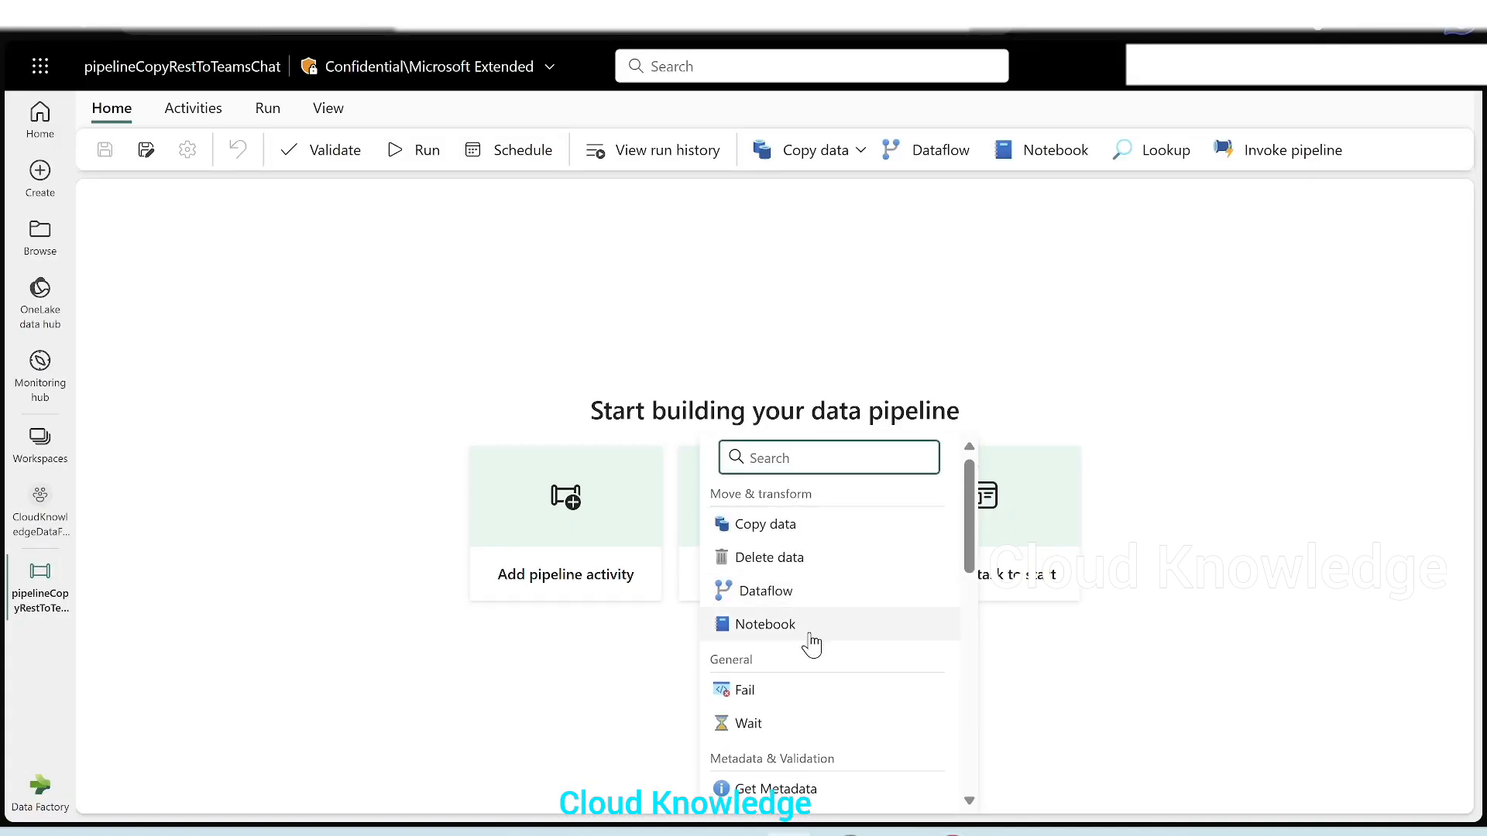
{"action": "scroll", "coordinate": [813, 650], "scroll_direction": "down", "scroll_amount": 5}
{"action": "scroll", "coordinate": [827, 654], "scroll_direction": "down", "scroll_amount": 5}
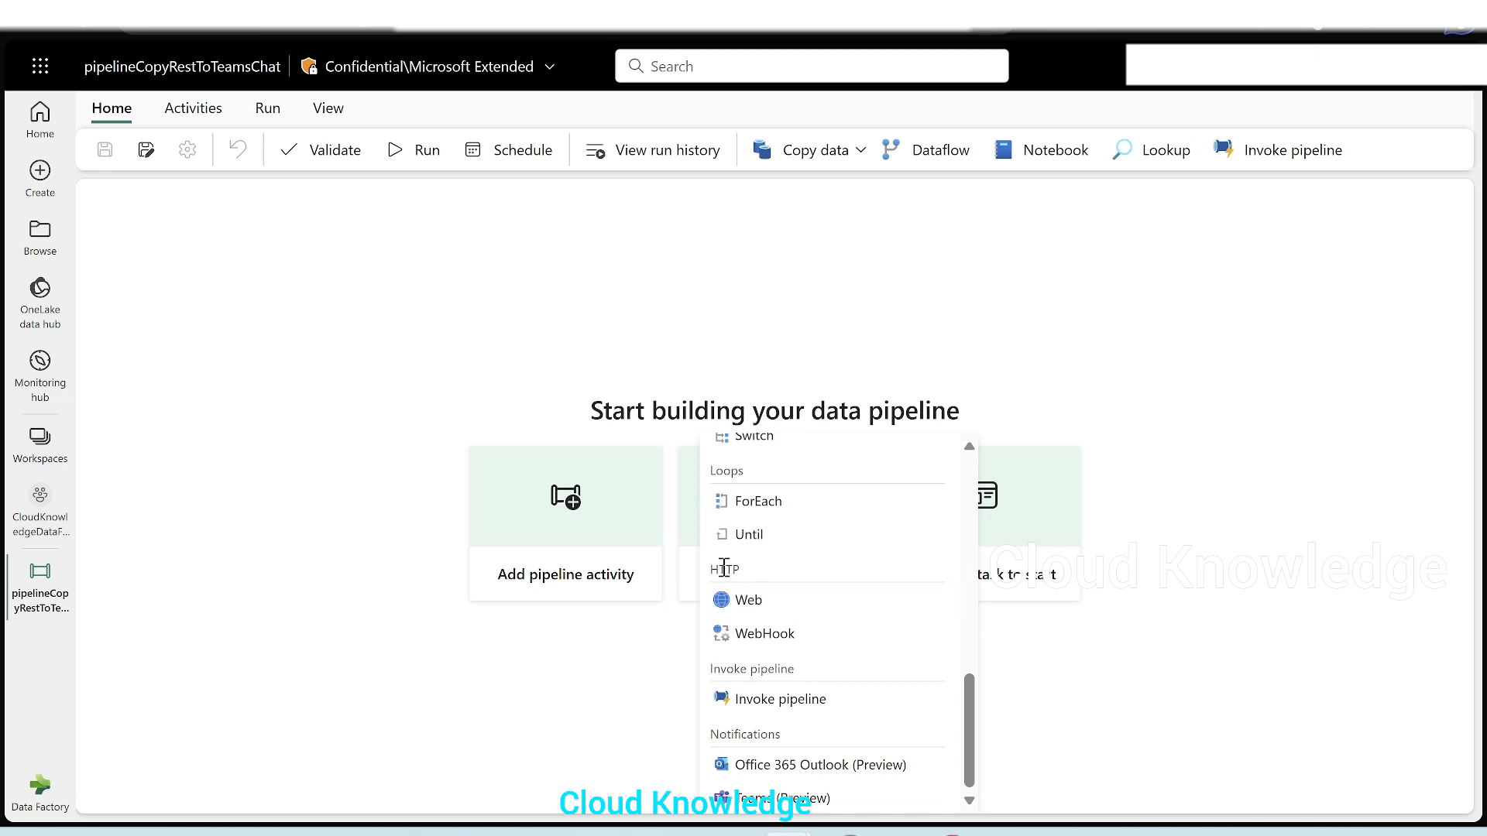
{"action": "left_click", "coordinate": [774, 610]}
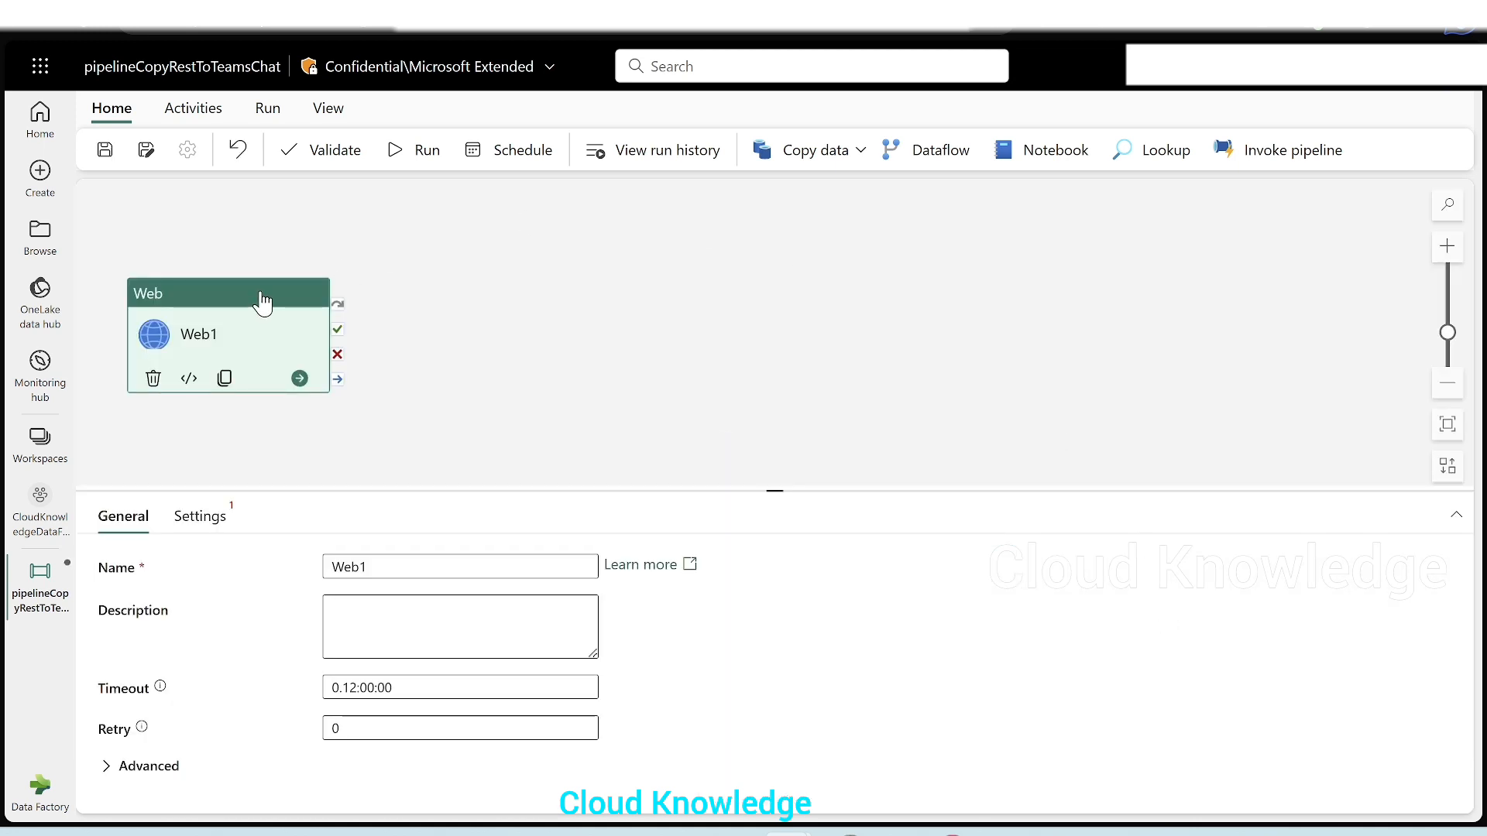
{"action": "left_click_drag", "start_coordinate": [263, 292], "coordinate": [382, 239]}
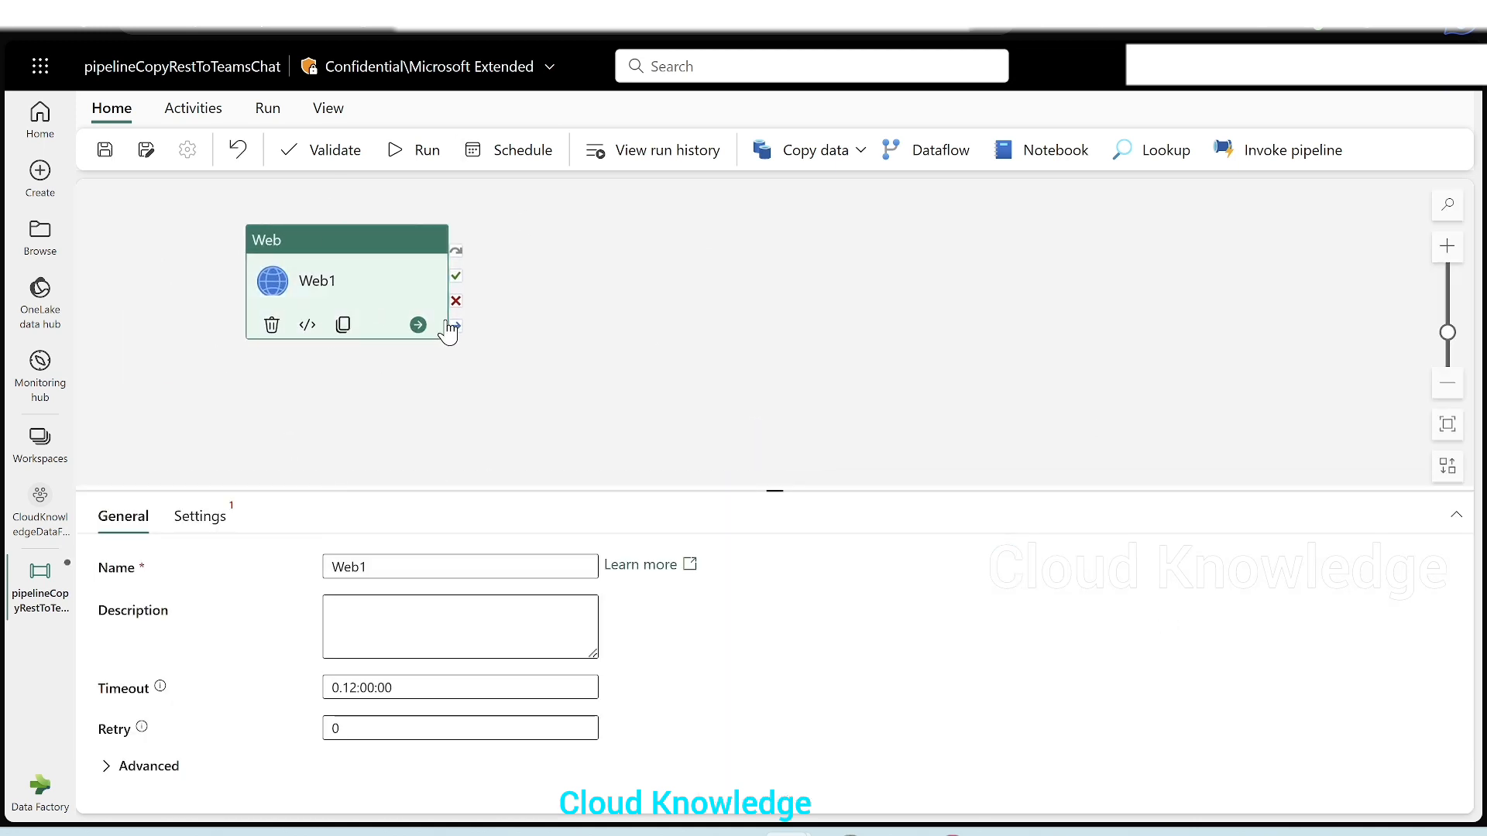
{"action": "left_click_drag", "start_coordinate": [546, 490], "coordinate": [542, 436]}
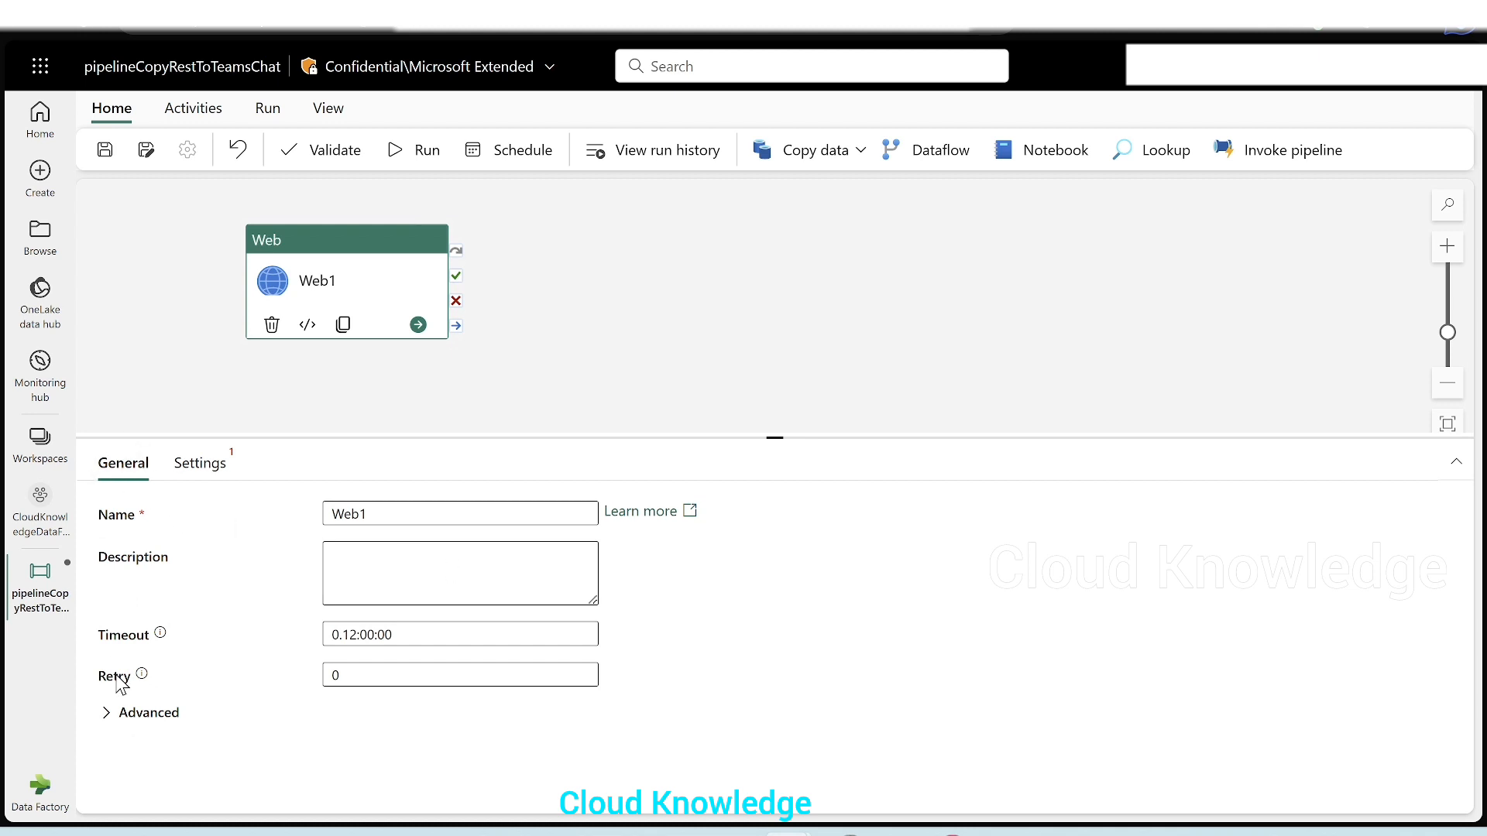
{"action": "left_click", "coordinate": [203, 476]}
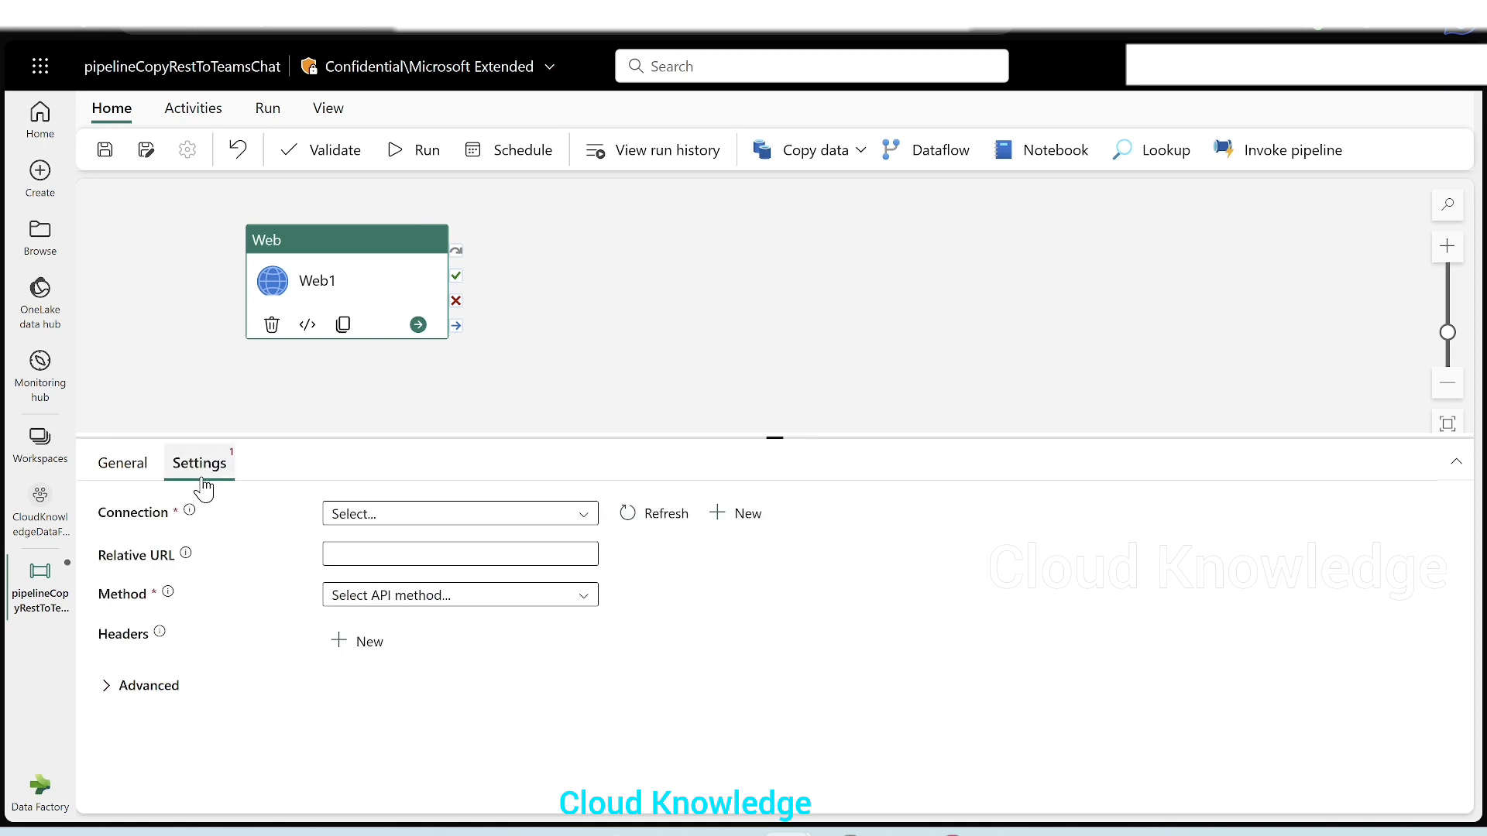
{"action": "mouse_move", "coordinate": [190, 512]}
{"action": "left_click", "coordinate": [752, 519]}
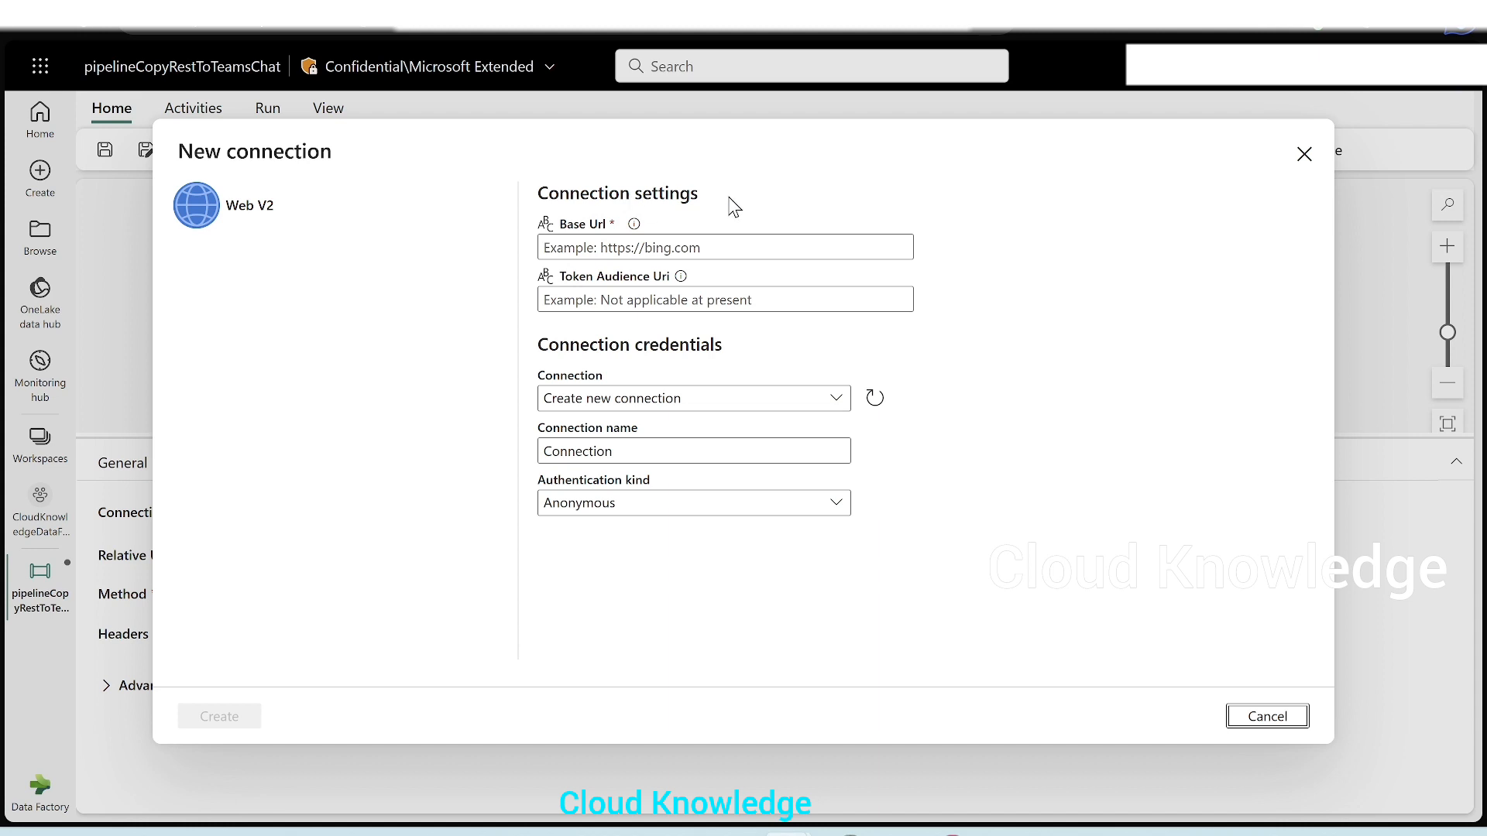
{"action": "mouse_move", "coordinate": [634, 230]}
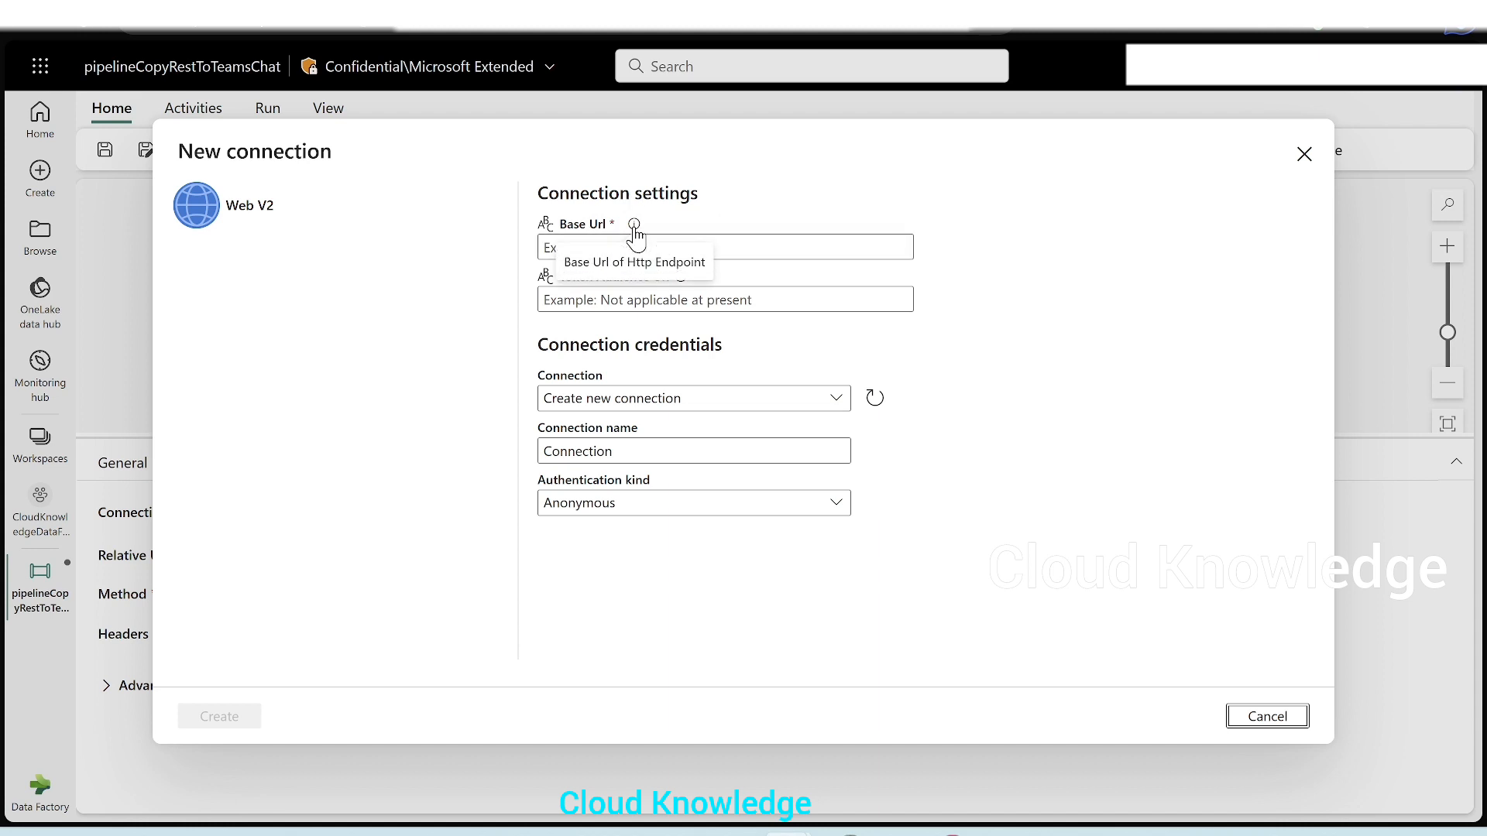
{"action": "left_click", "coordinate": [775, 237]}
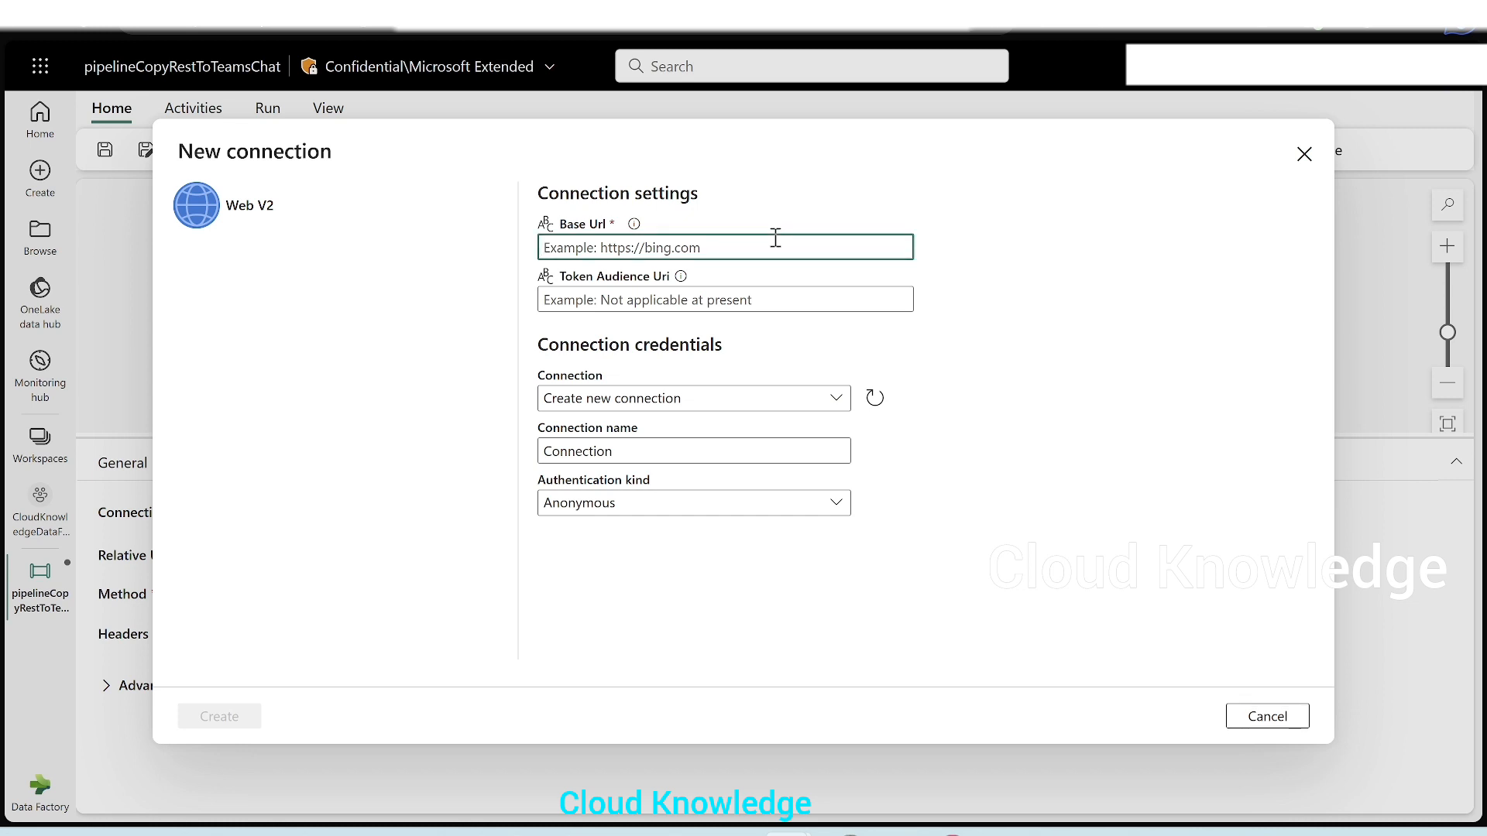
{"action": "type", "text": "https://dummy.restapiexample.com/api/v1/employees"}
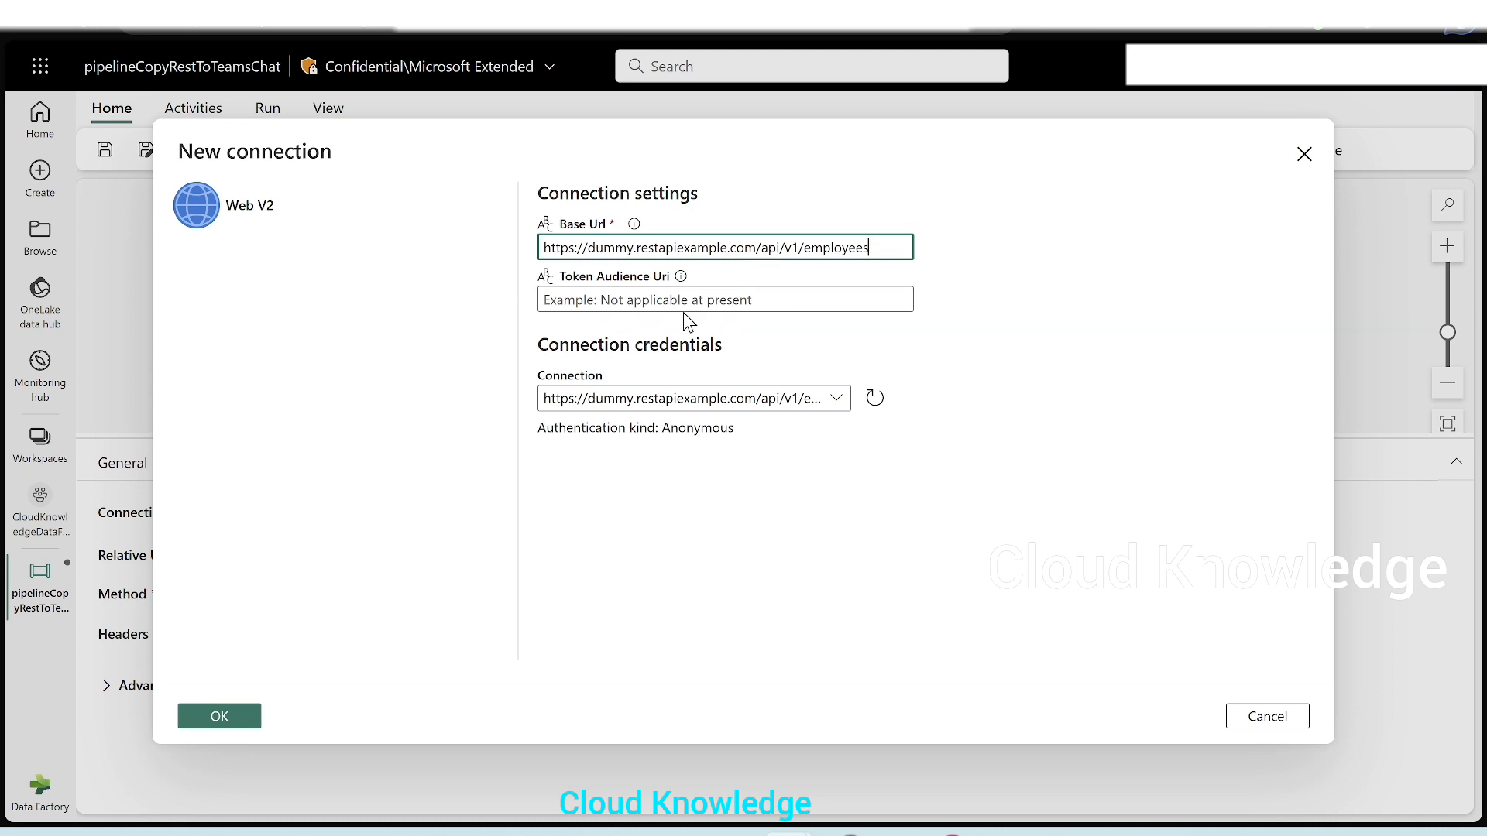
{"action": "left_click", "coordinate": [217, 716]}
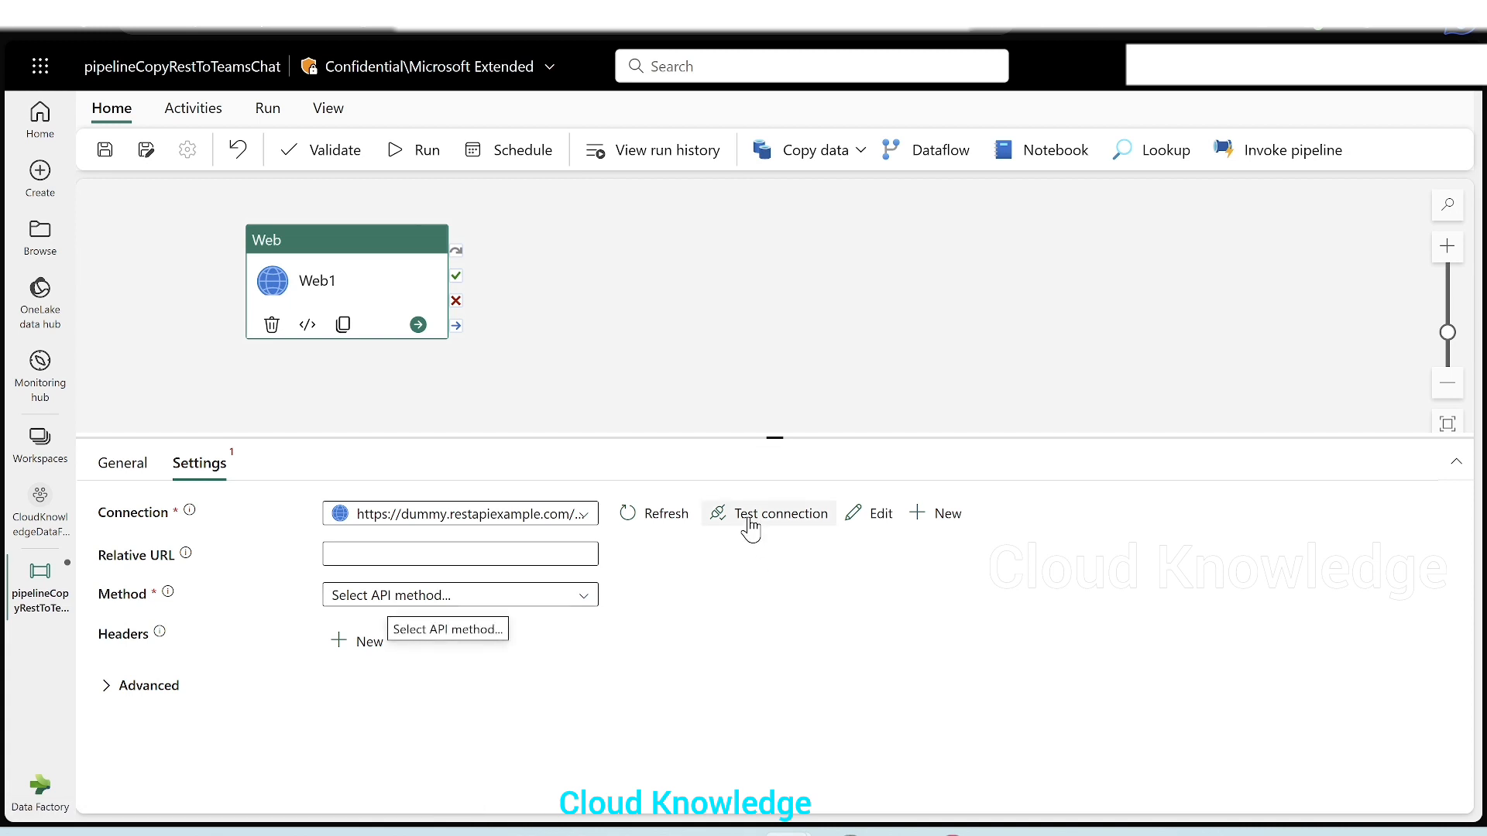
{"action": "left_click", "coordinate": [750, 526]}
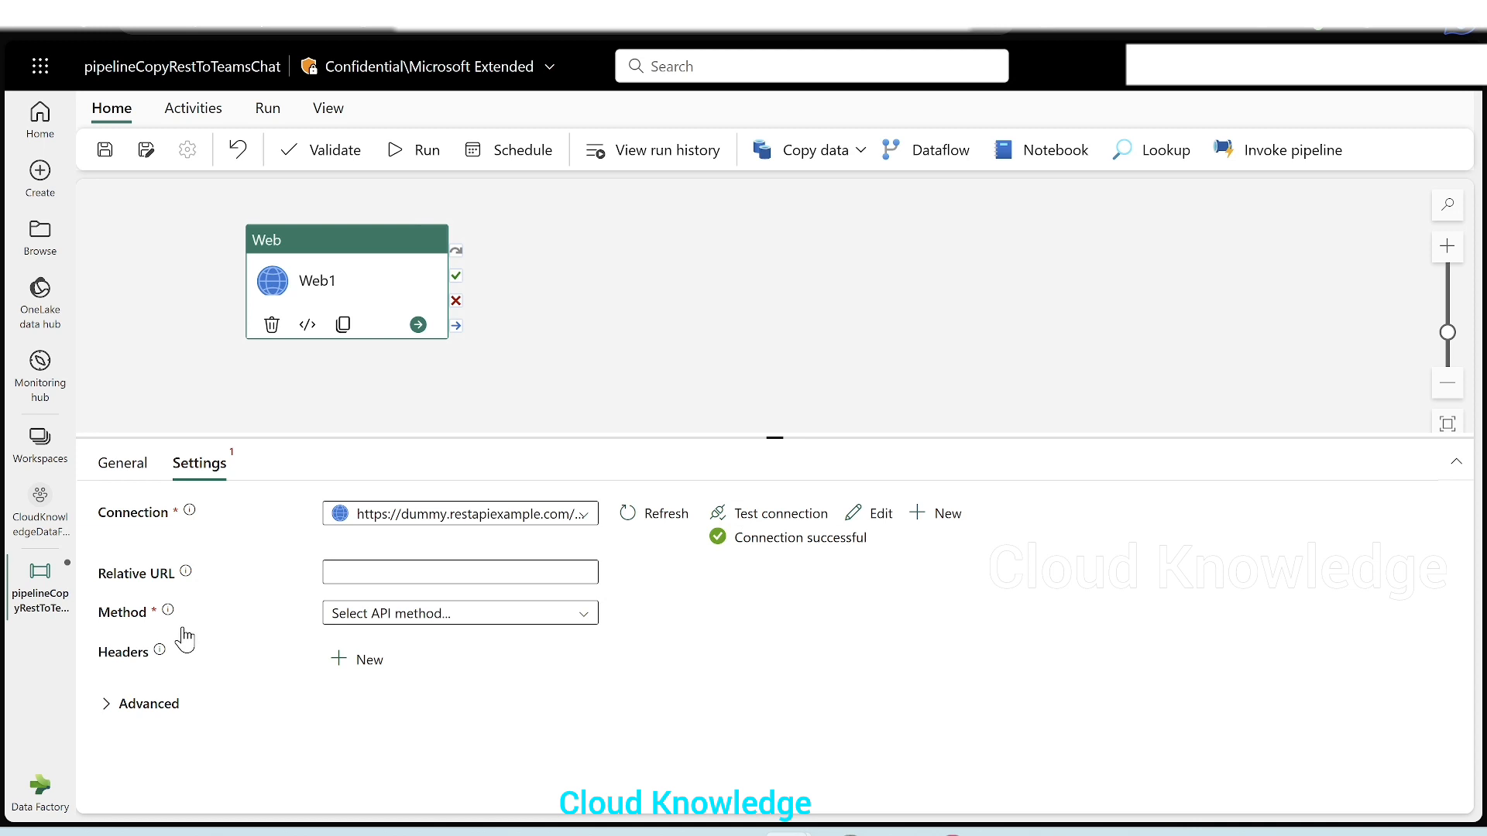
- Set the Web activity's API method to GET and validate the pipeline
{"action": "left_click", "coordinate": [397, 622]}
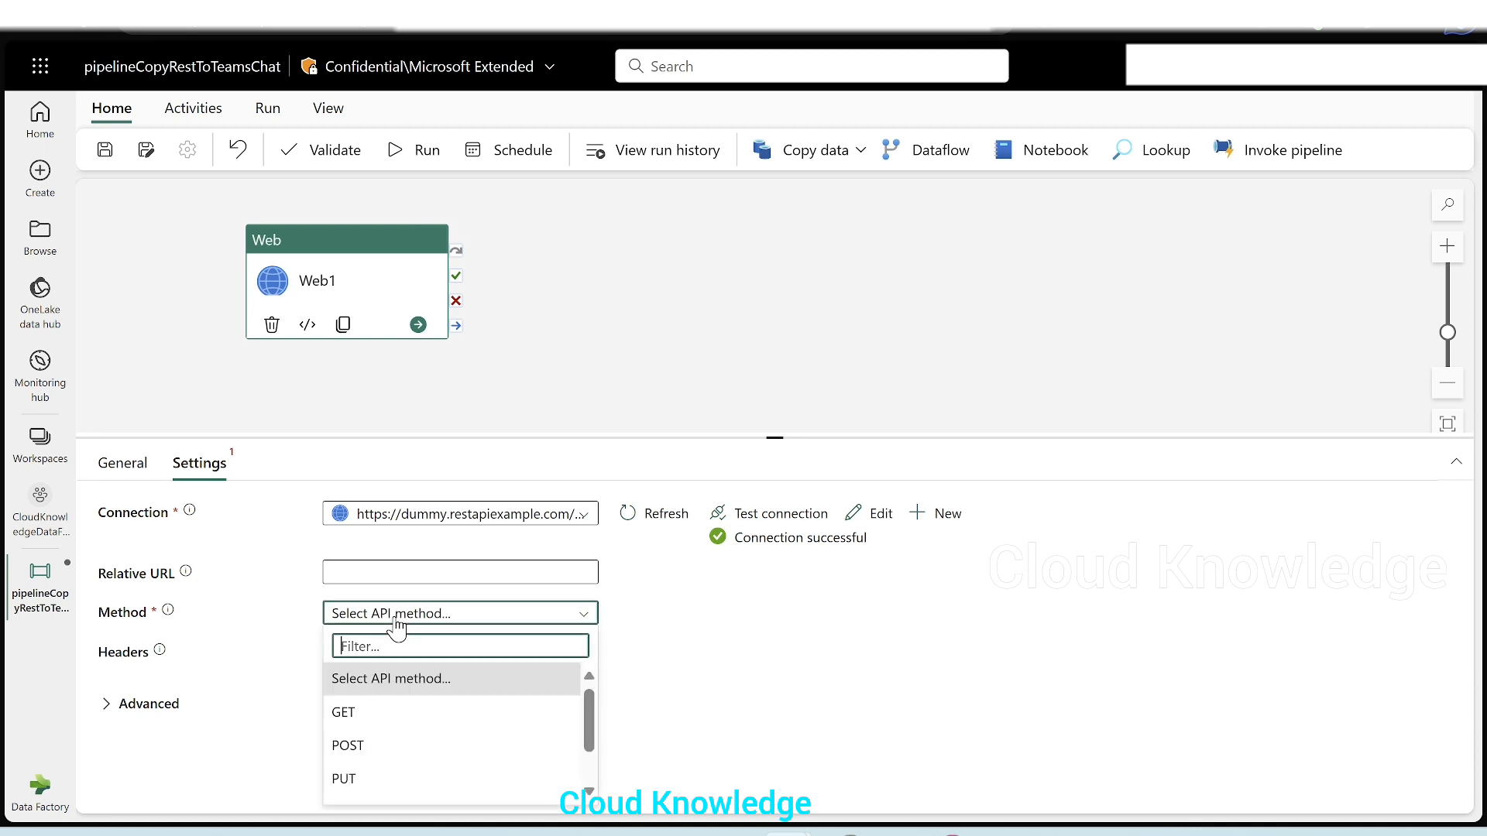
{"action": "left_click", "coordinate": [448, 719]}
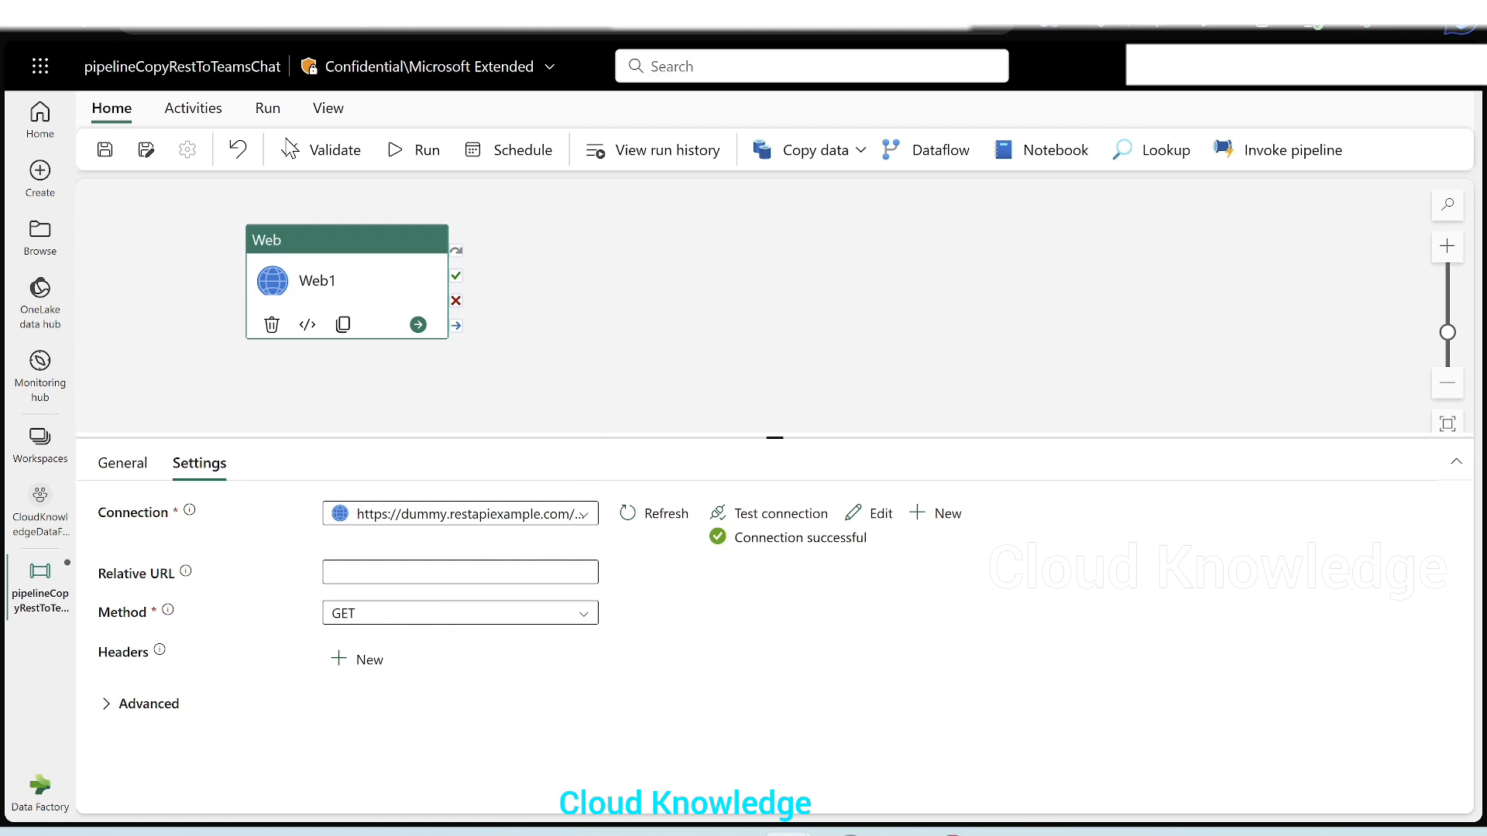
{"action": "left_click", "coordinate": [325, 151]}
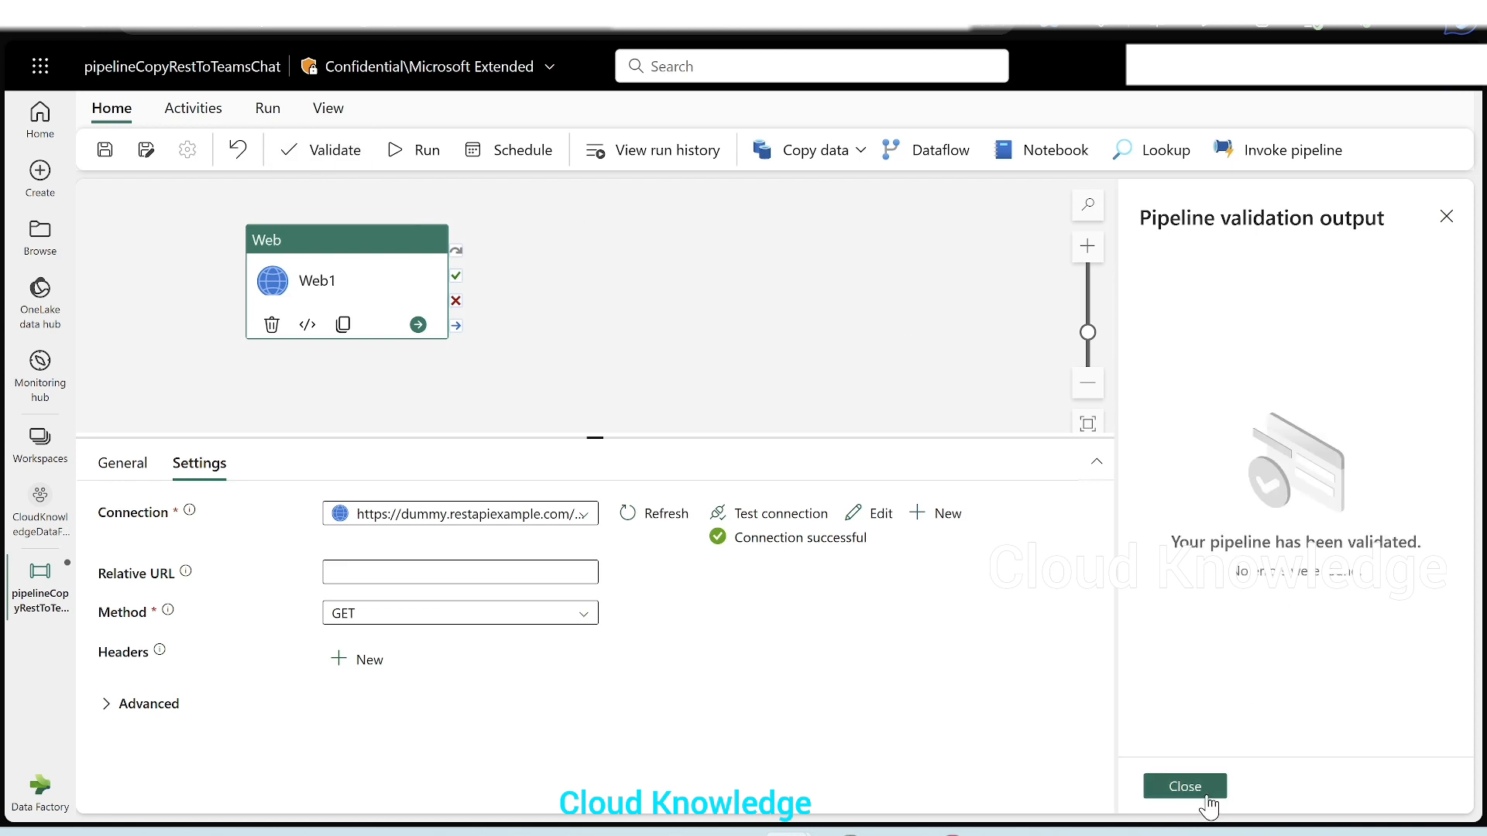
- Close the validation results, save and run the pipeline, and refresh its run status
{"action": "left_click", "coordinate": [1185, 787]}
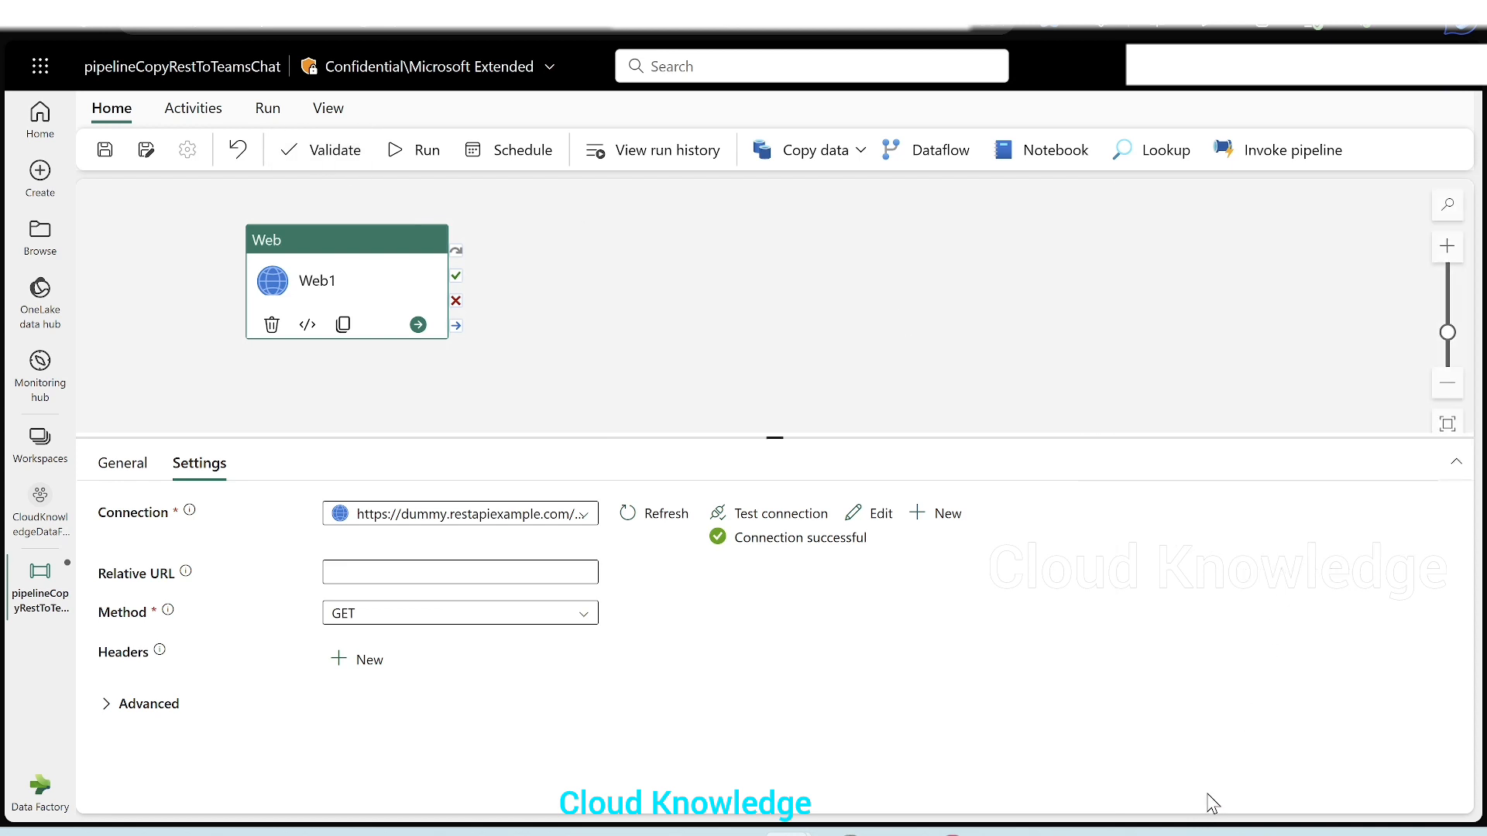
{"action": "left_click", "coordinate": [418, 150]}
{"action": "left_click", "coordinate": [728, 514]}
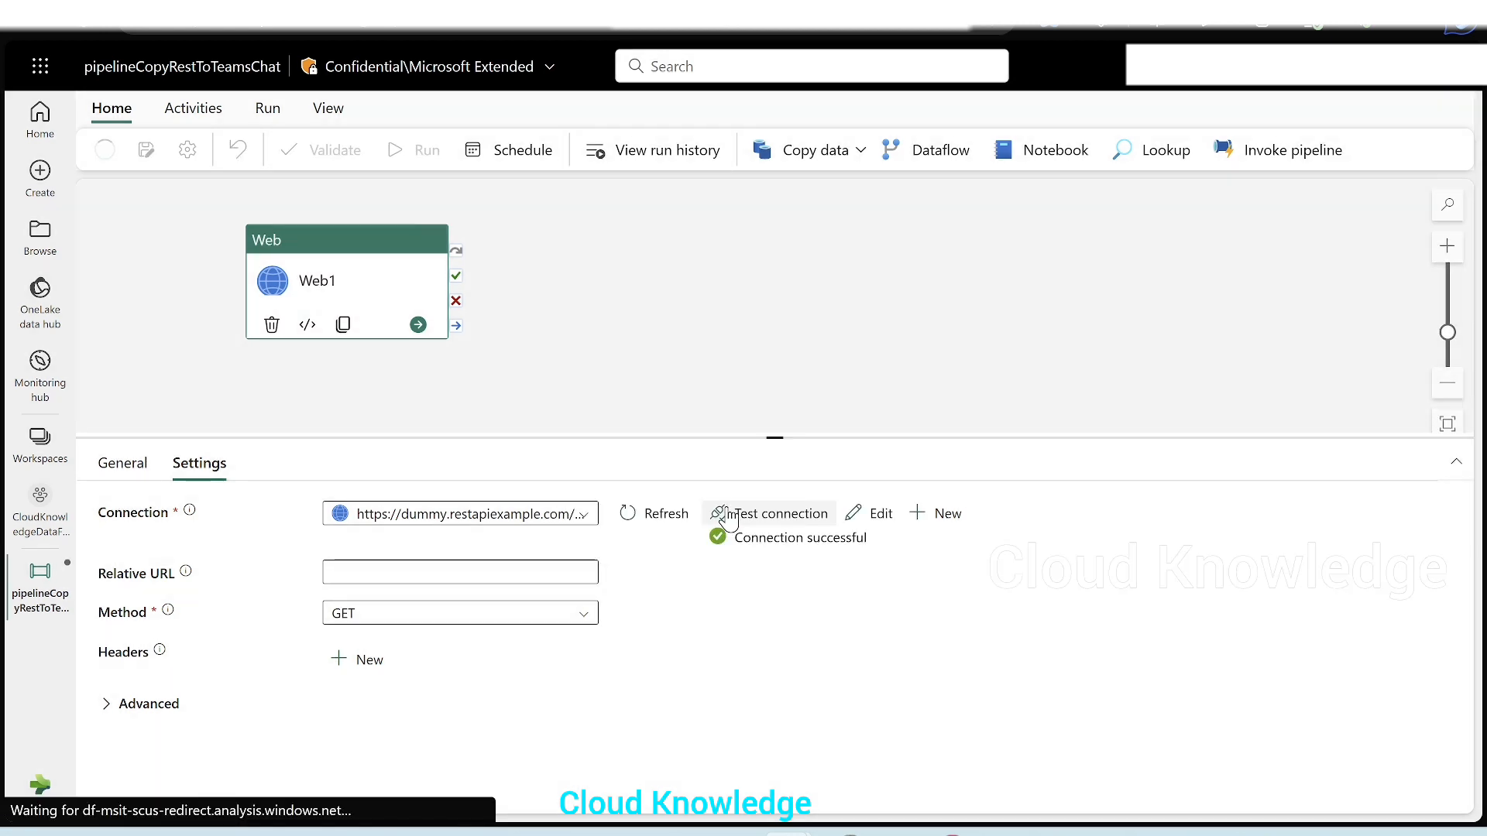
{"action": "left_click", "coordinate": [784, 311]}
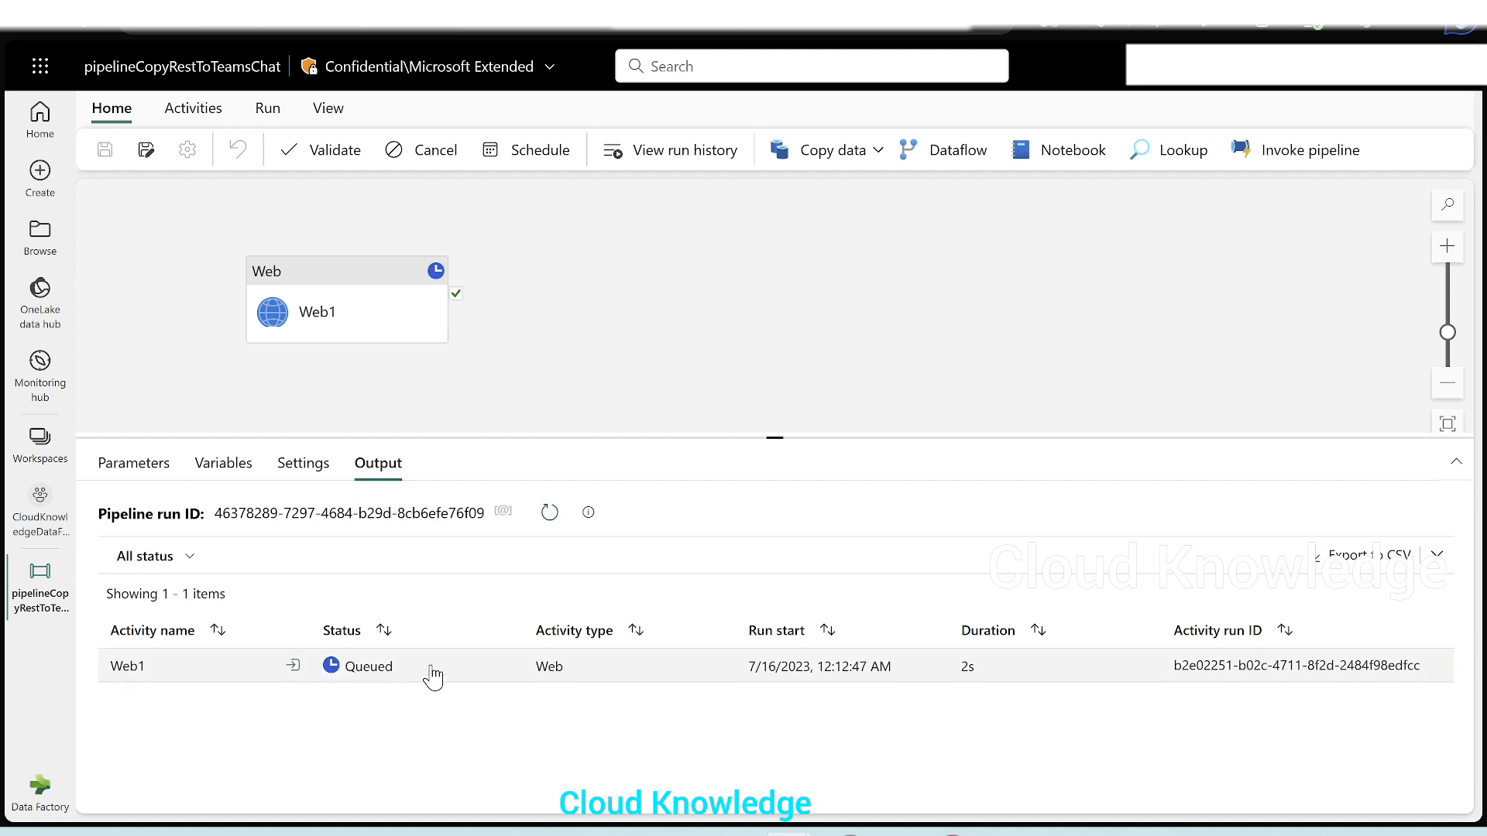
{"action": "left_click", "coordinate": [549, 514]}
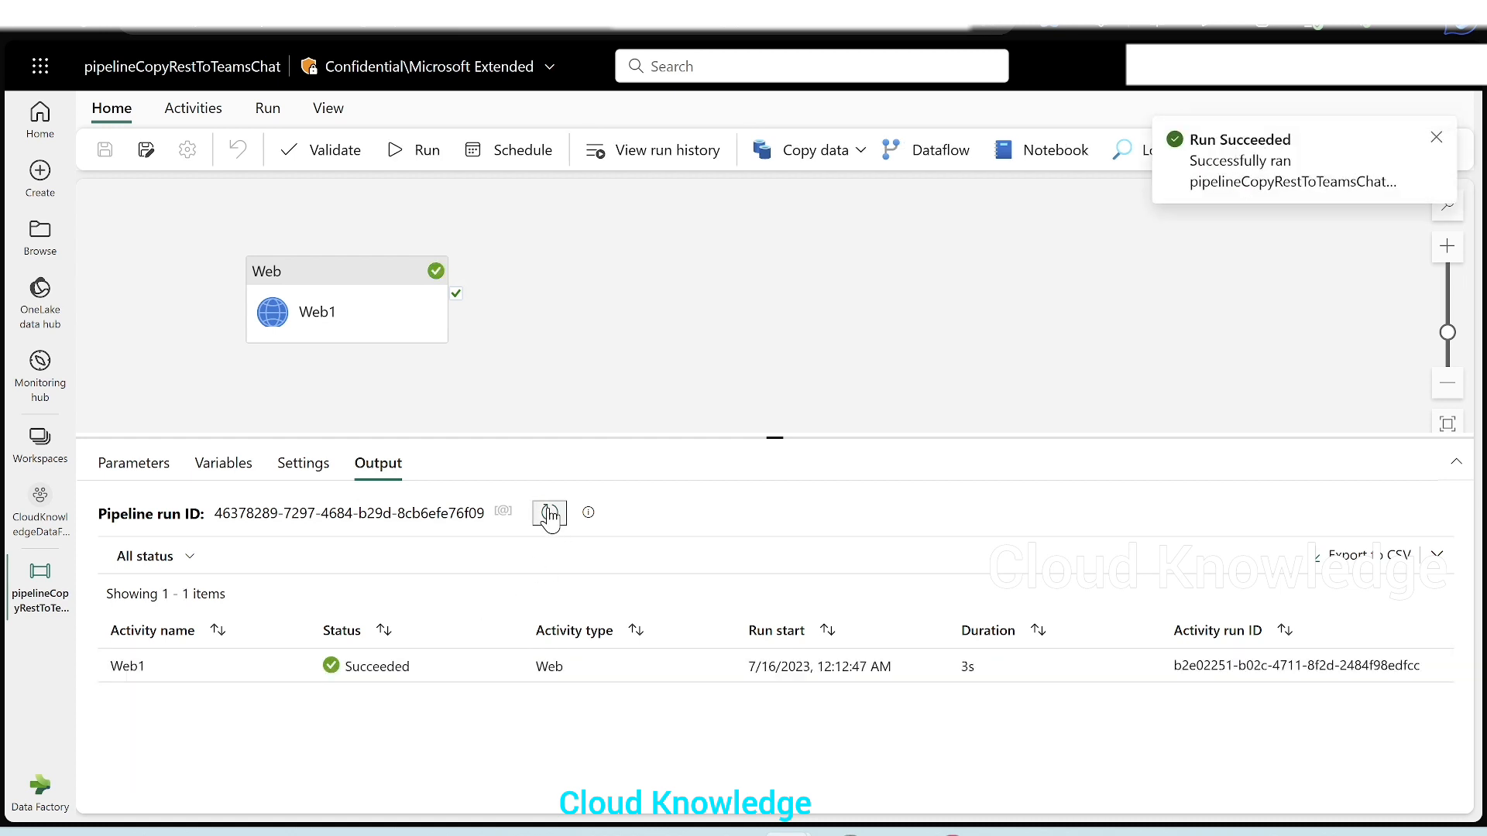
- Examine the input and the expanded JSON output of the Web1 activity run
{"action": "mouse_move", "coordinate": [238, 676]}
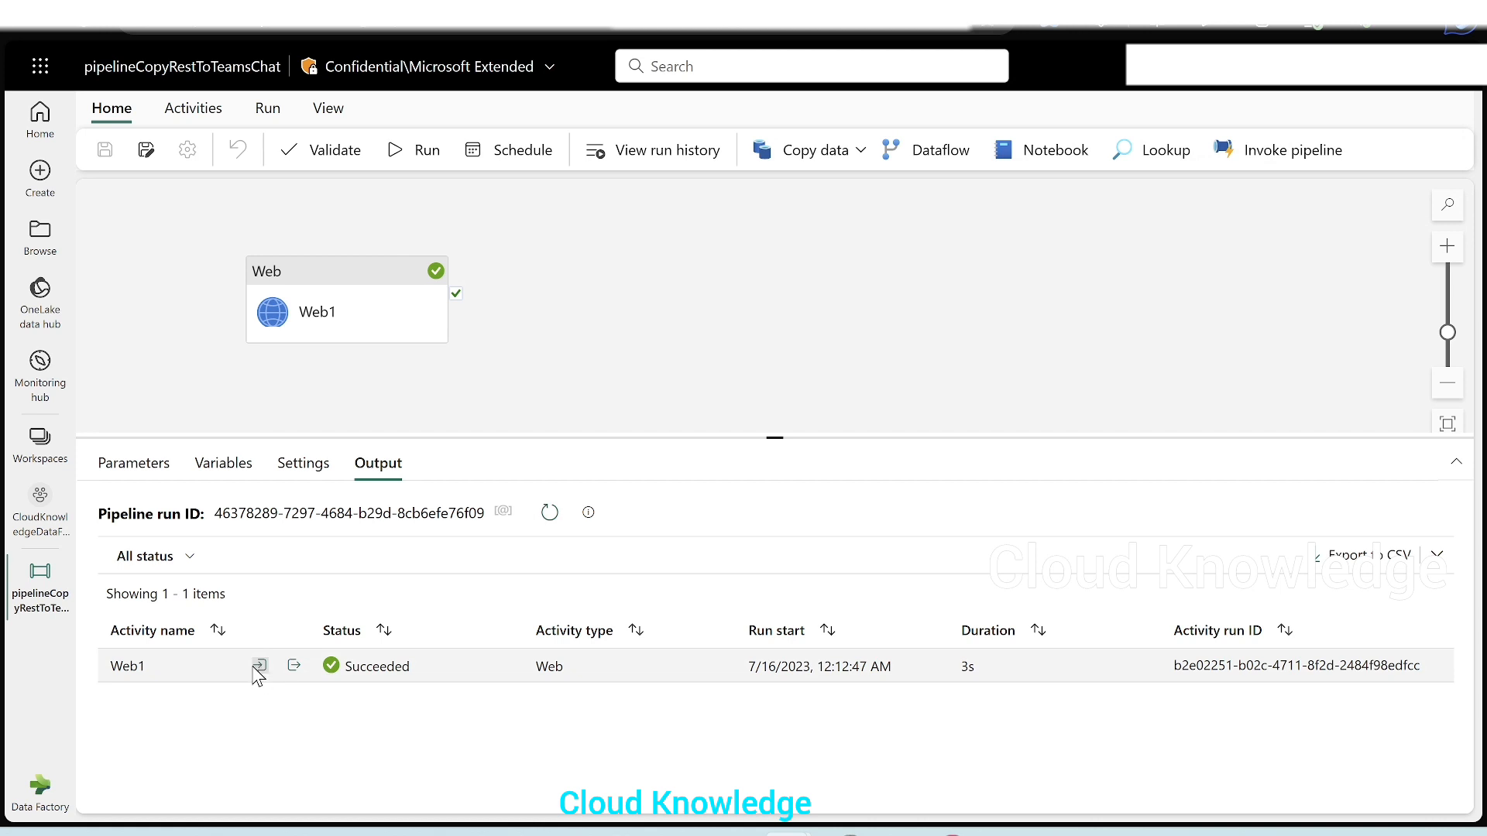
{"action": "left_click", "coordinate": [261, 666]}
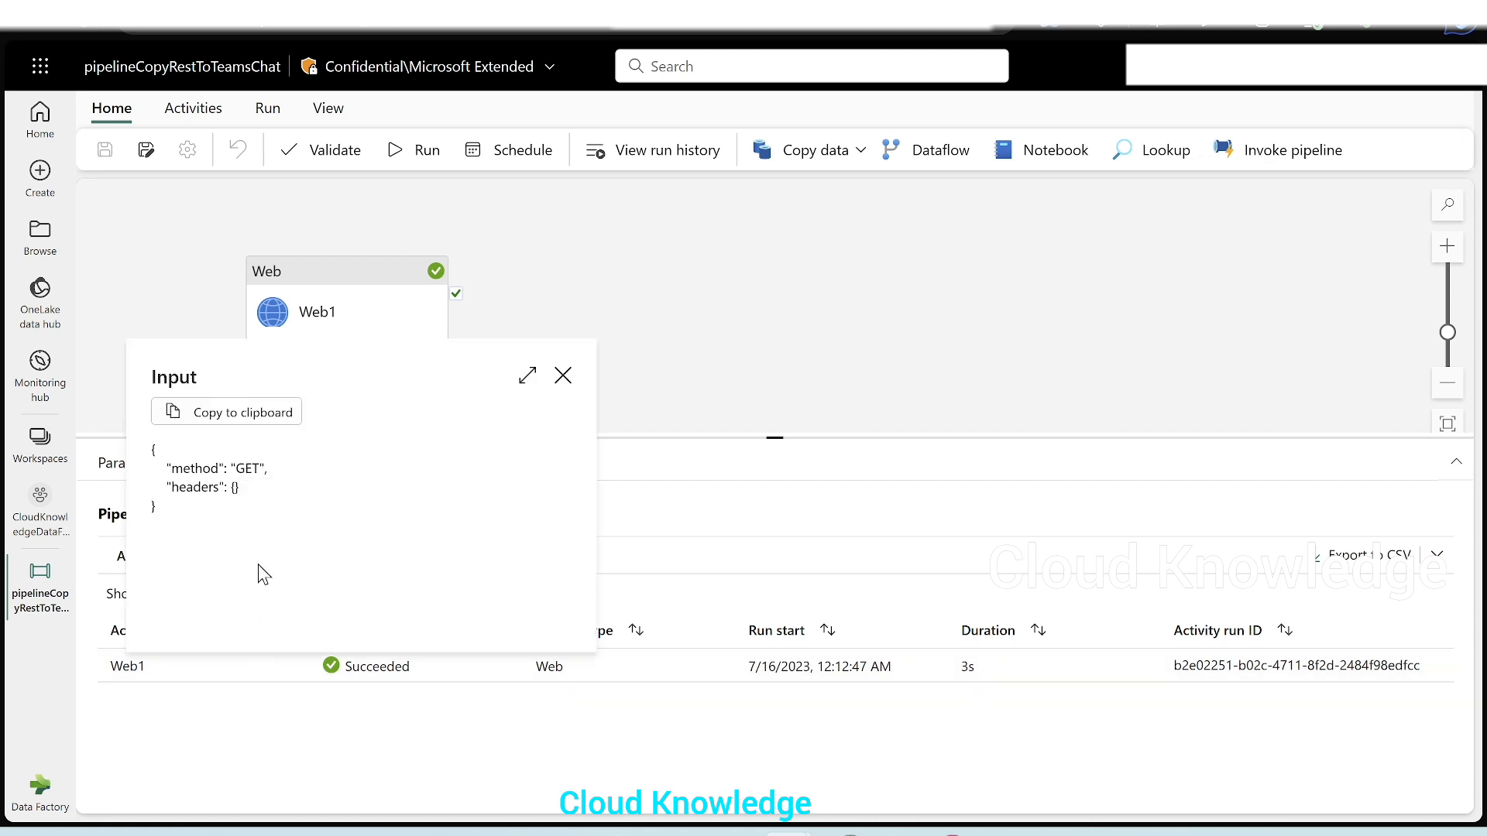
{"action": "left_click", "coordinate": [563, 376]}
{"action": "left_click", "coordinate": [293, 668]}
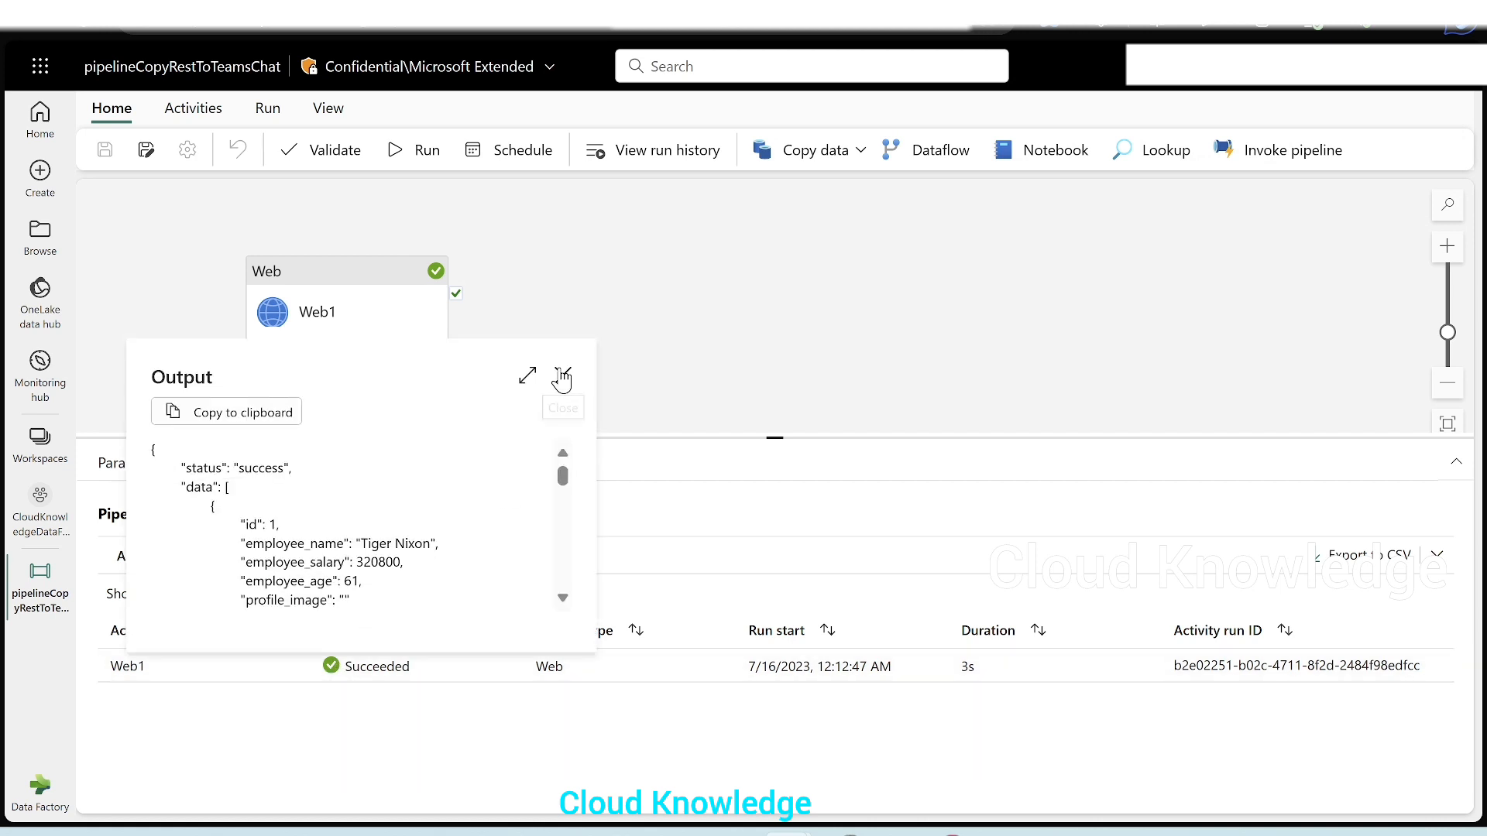
{"action": "left_click", "coordinate": [527, 376]}
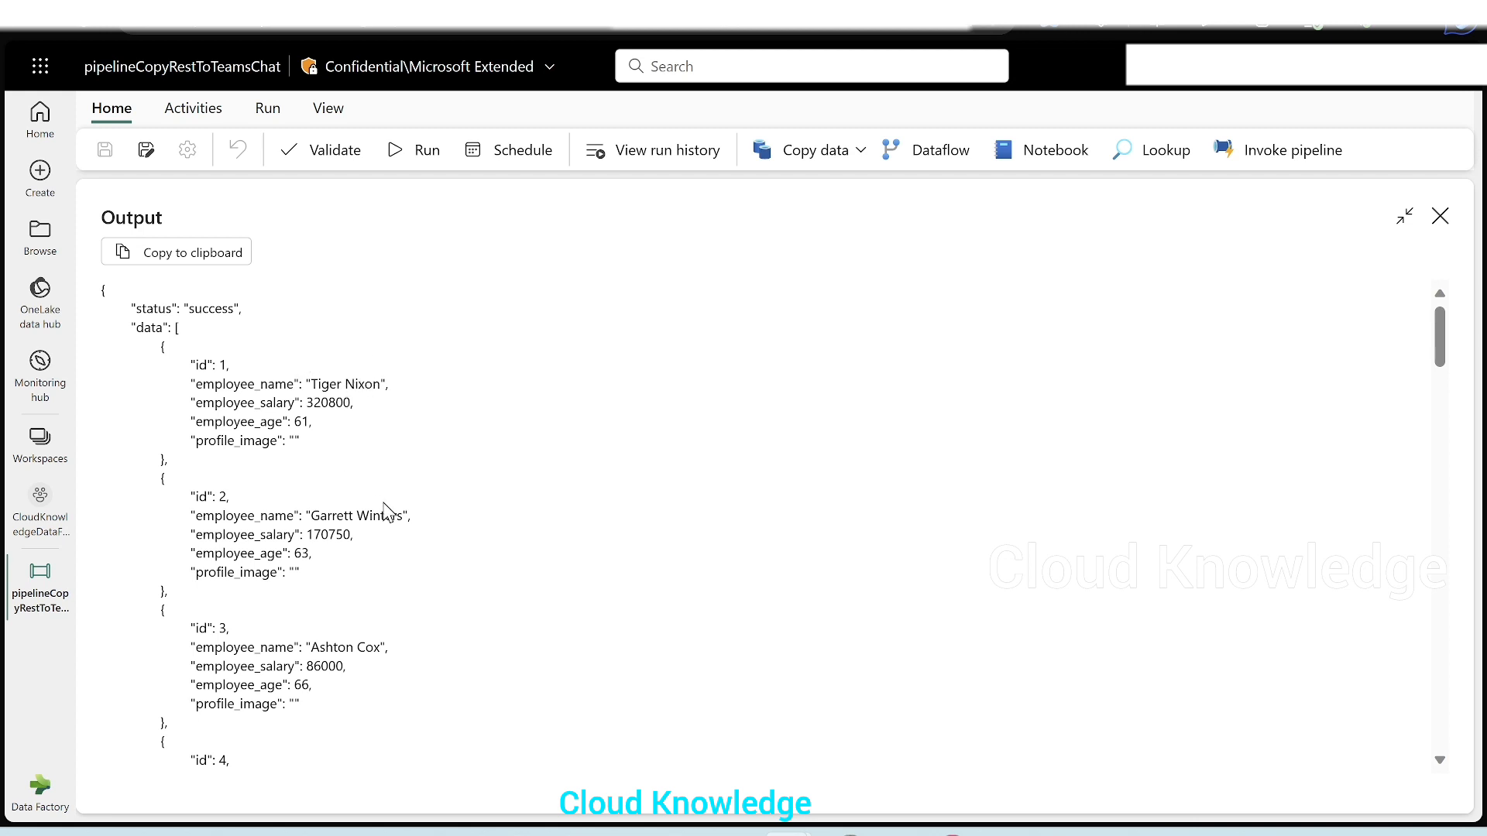
{"action": "scroll", "coordinate": [392, 519], "scroll_direction": "down", "scroll_amount": 2}
{"action": "scroll", "coordinate": [397, 523], "scroll_direction": "down", "scroll_amount": 4}
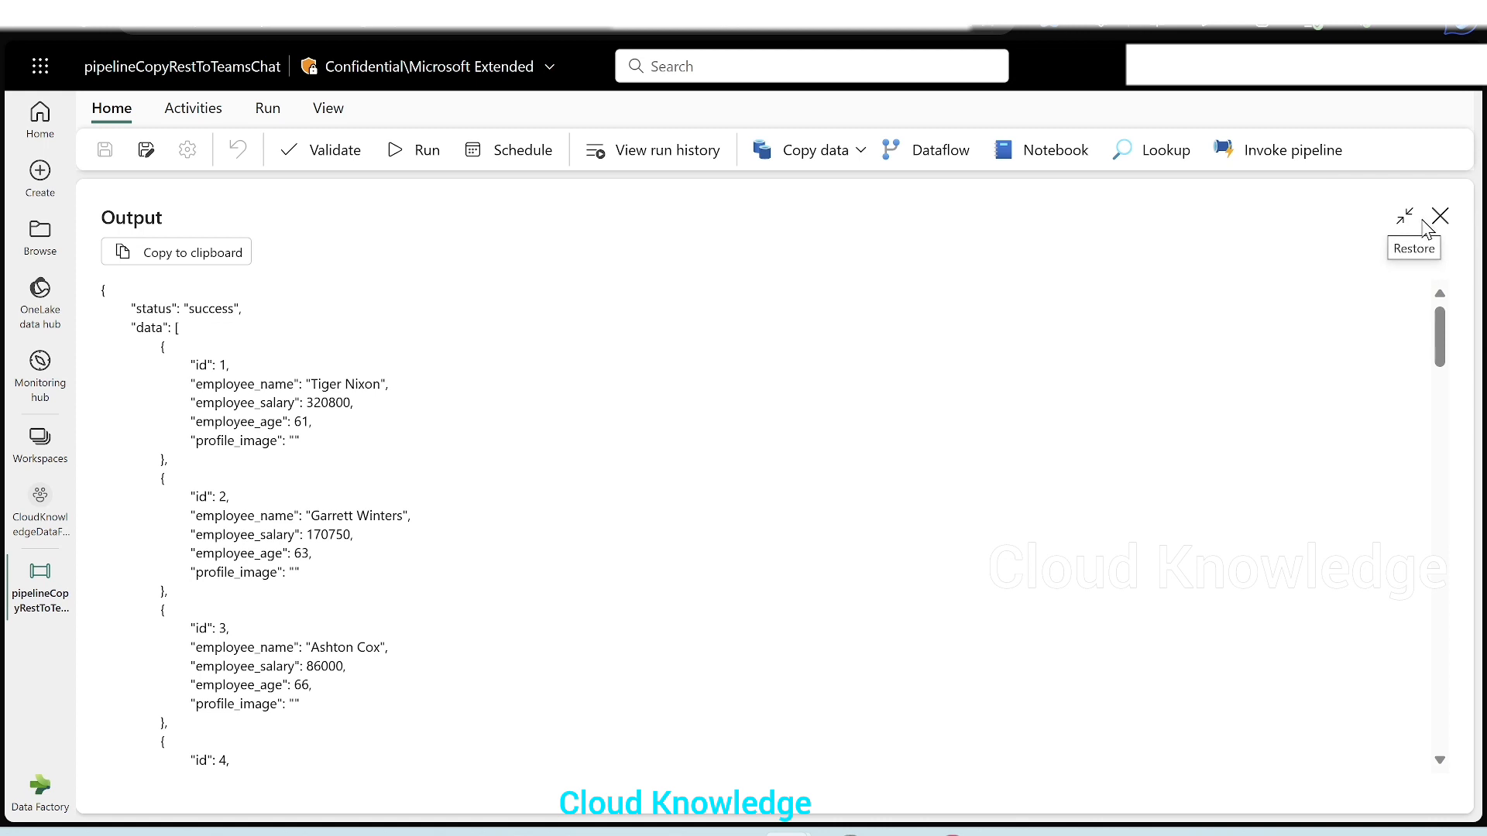
{"action": "left_click", "coordinate": [1438, 230]}
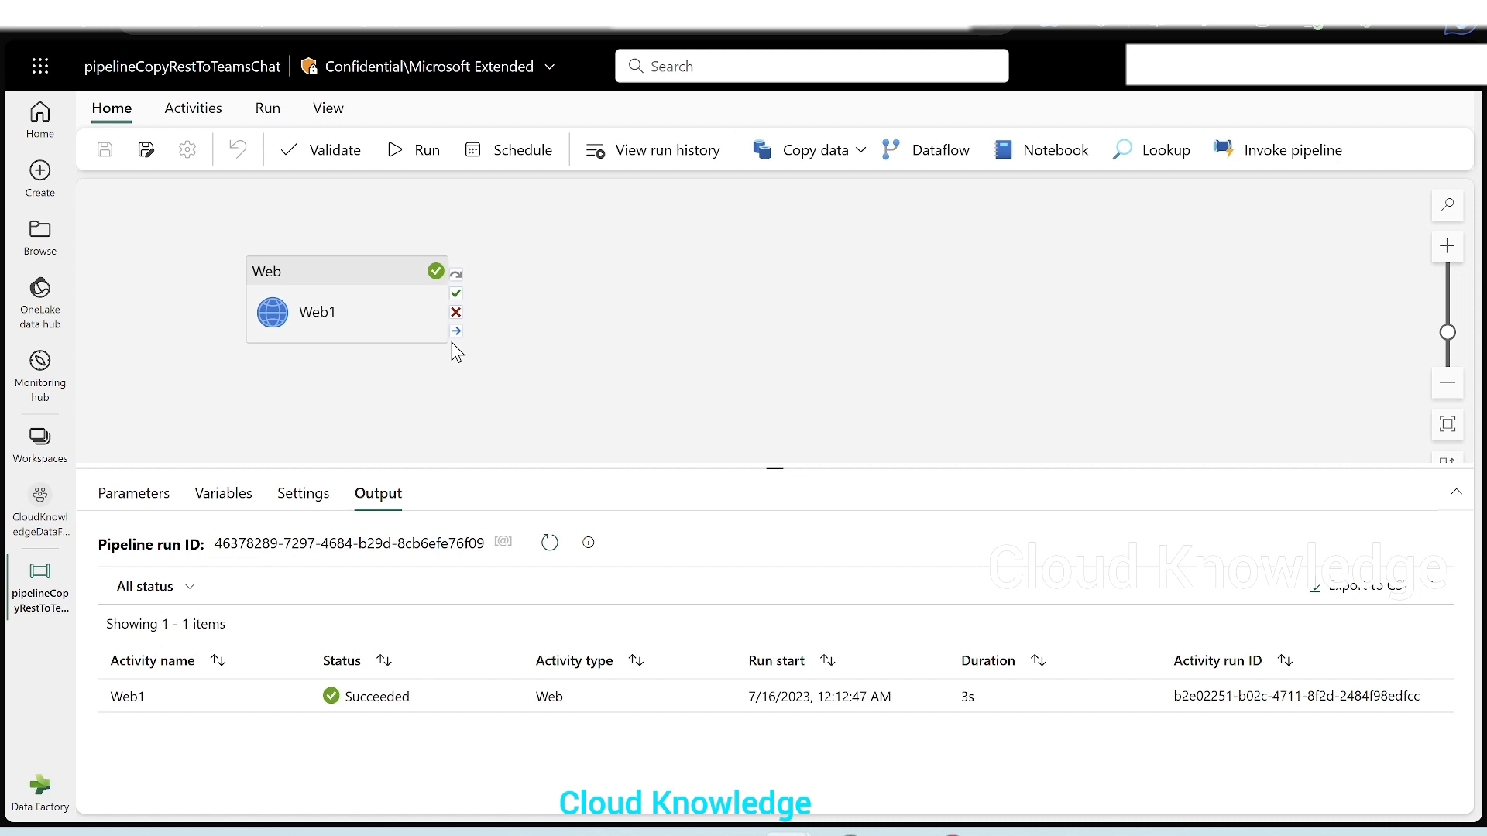
- Add a Teams (Preview) activity from the Notifications category after Web1, linked on success, and reposition it on the canvas
{"action": "left_click", "coordinate": [356, 319]}
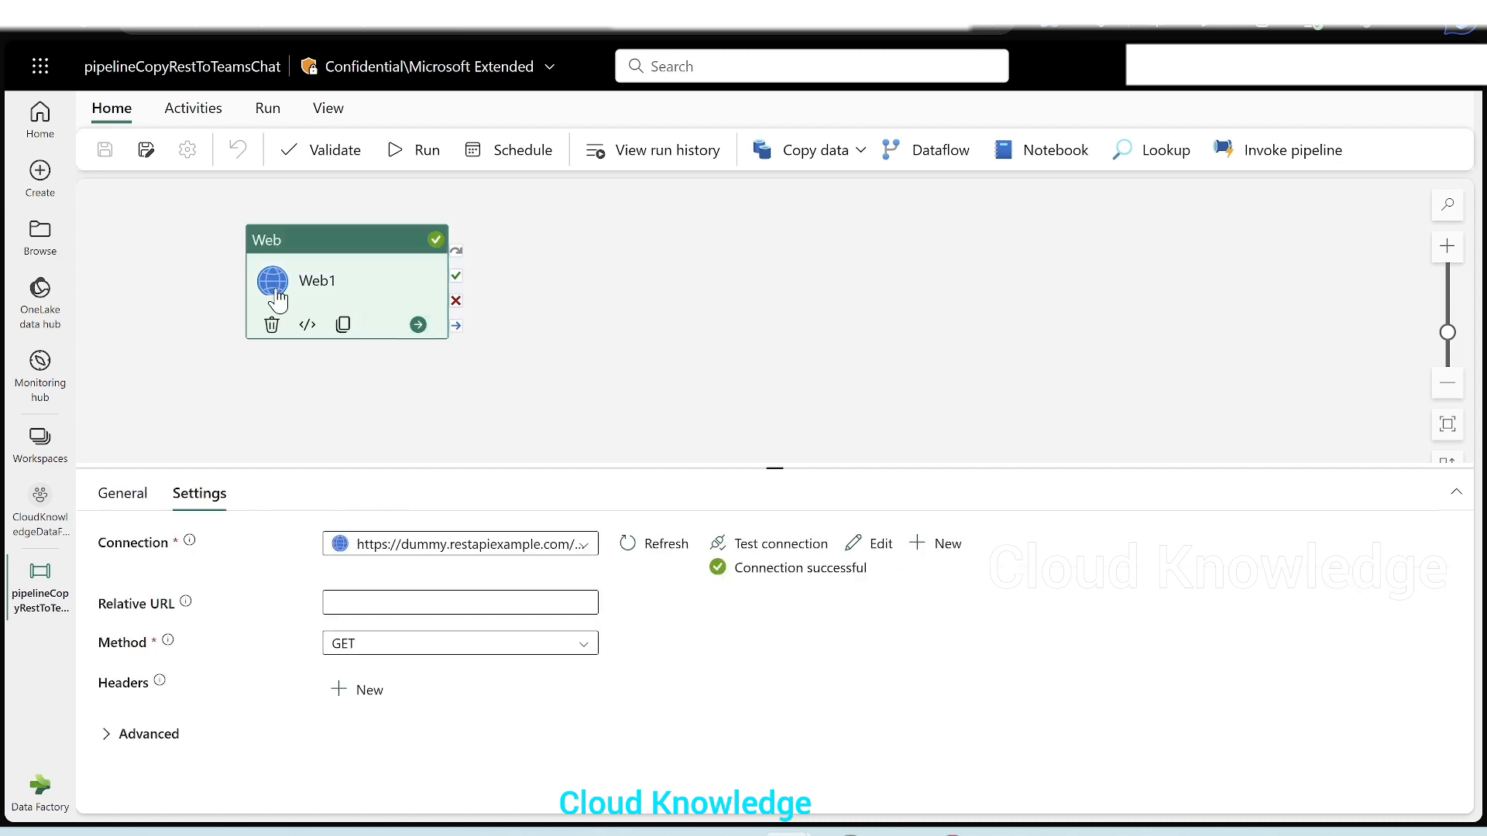
{"action": "left_click", "coordinate": [418, 327]}
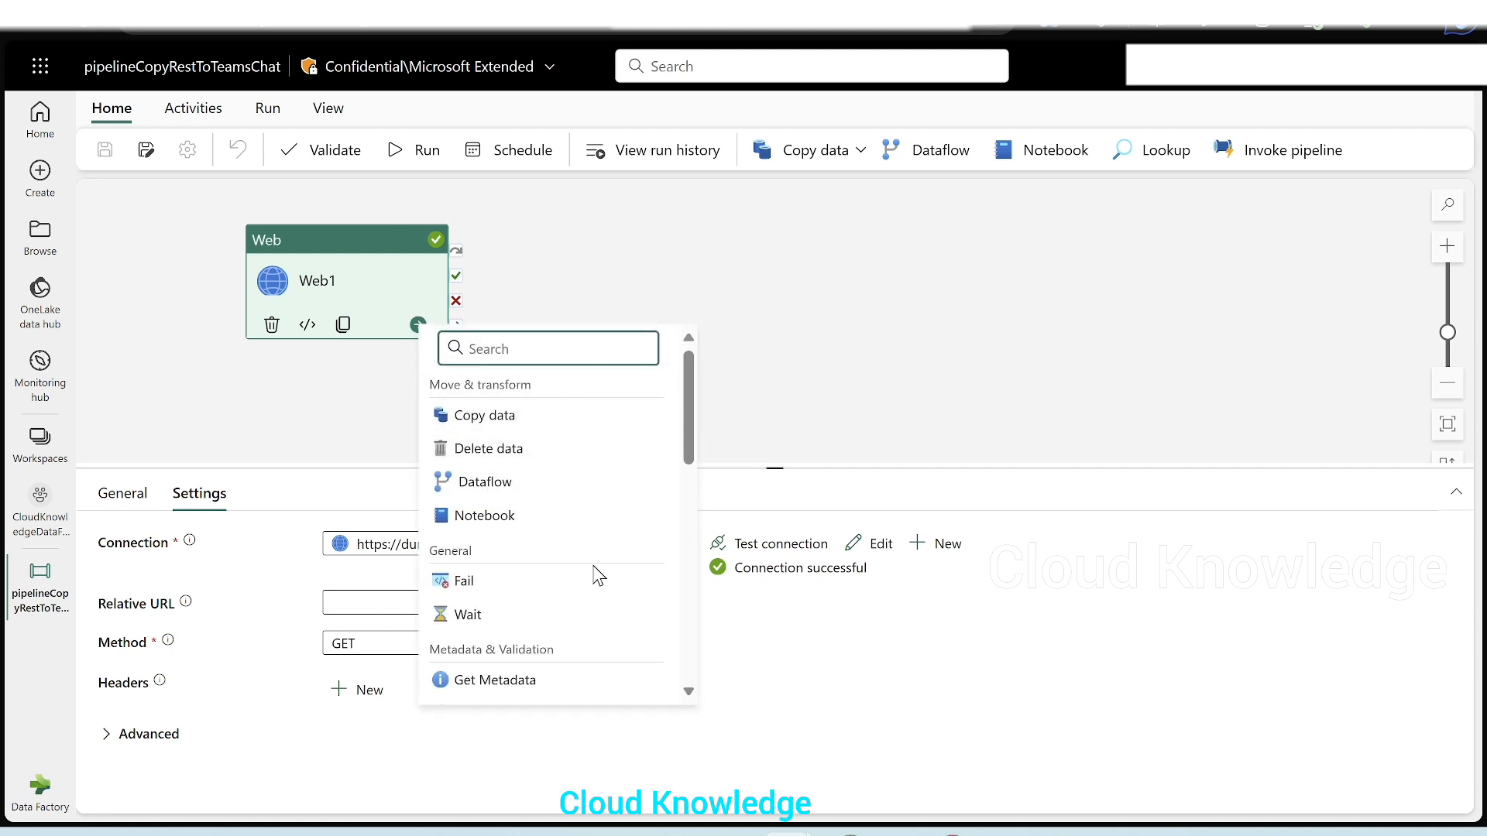
{"action": "scroll", "coordinate": [601, 577], "scroll_direction": "down", "scroll_amount": 3}
{"action": "scroll", "coordinate": [600, 577], "scroll_direction": "down", "scroll_amount": 5}
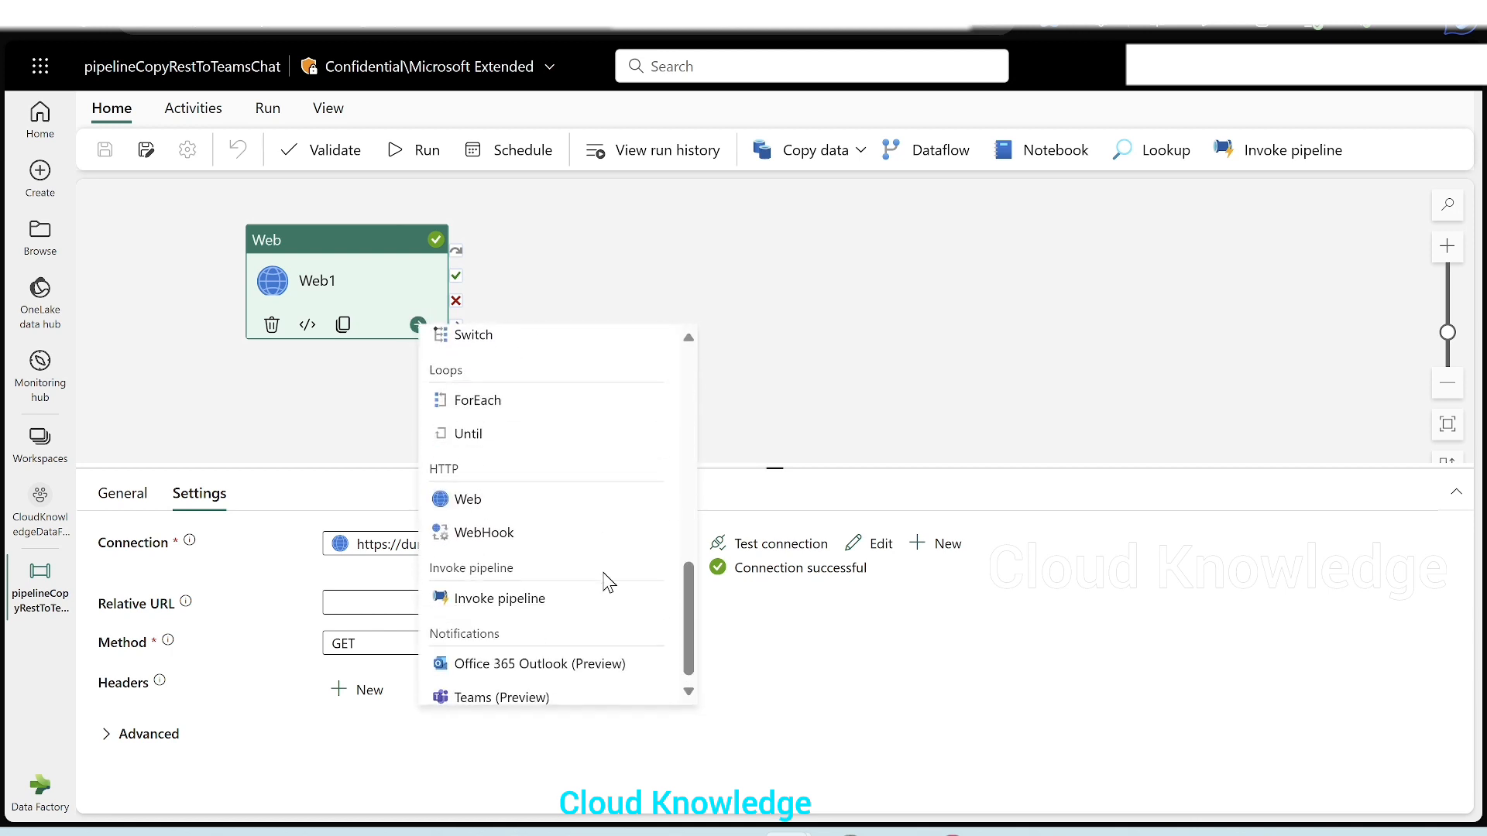
{"action": "scroll", "coordinate": [604, 588], "scroll_direction": "up", "scroll_amount": 8}
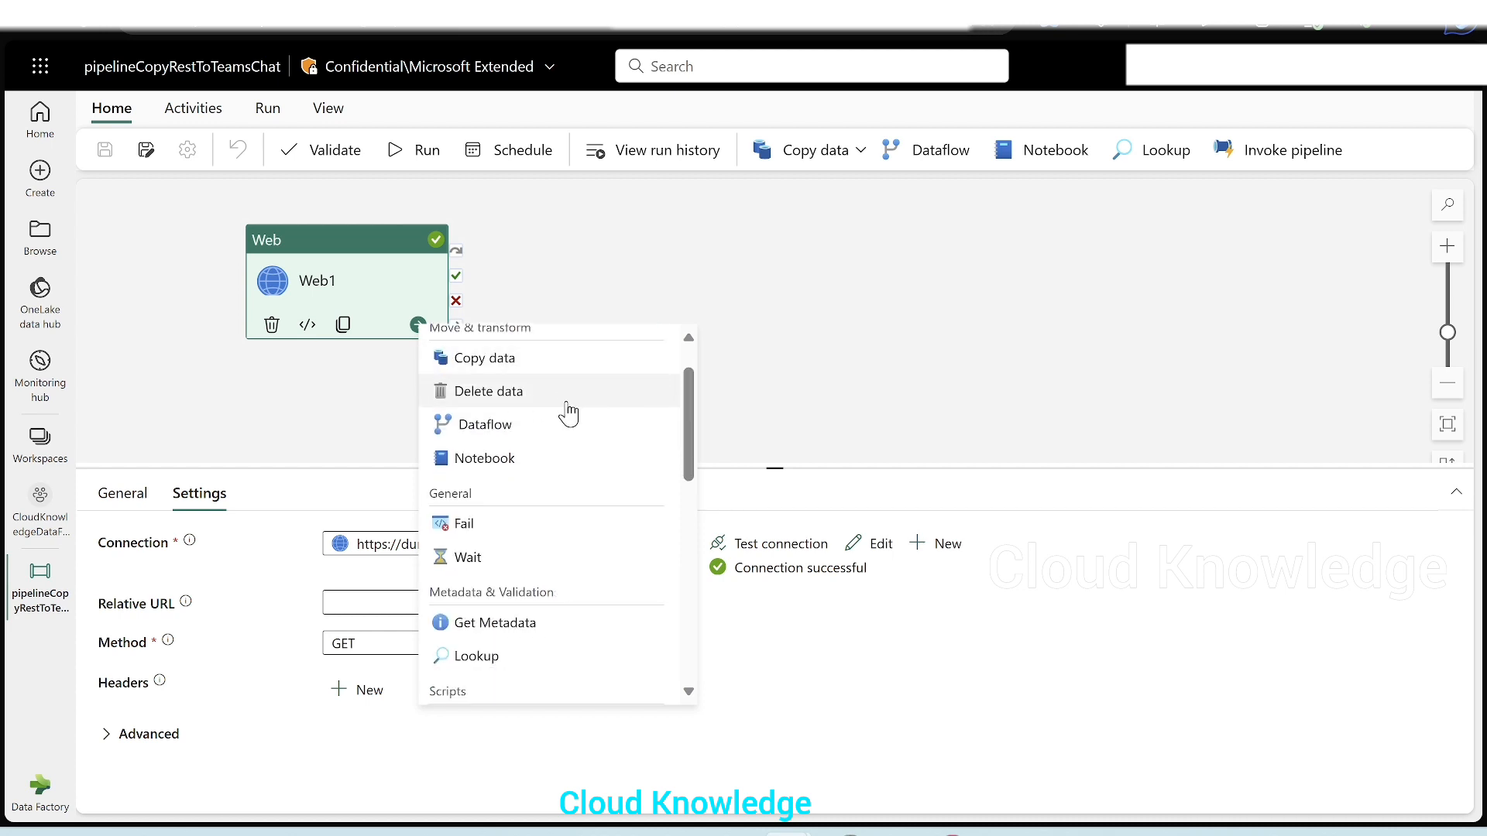
{"action": "scroll", "coordinate": [548, 469], "scroll_direction": "down", "scroll_amount": 2}
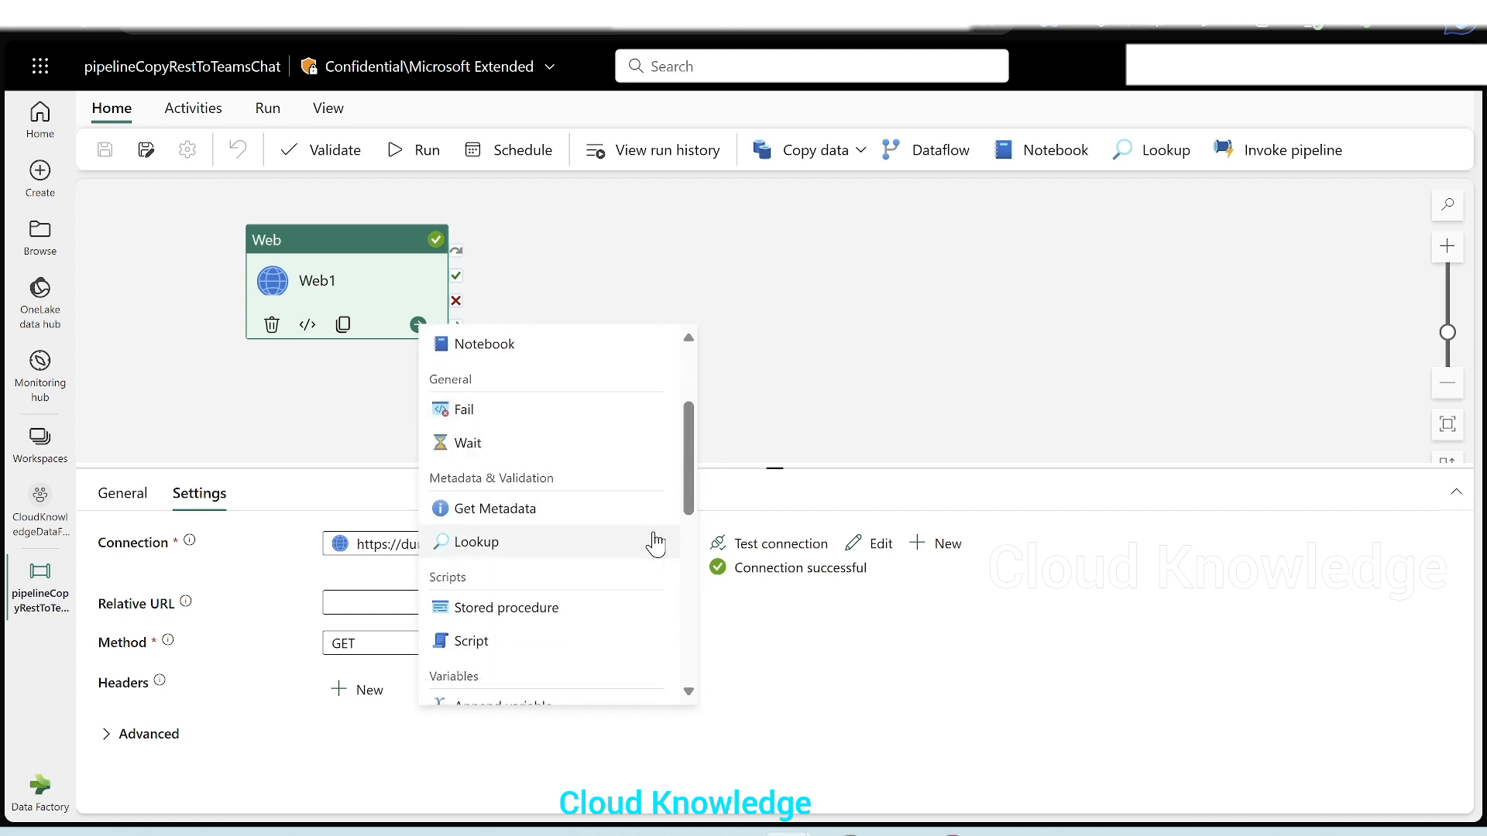
{"action": "scroll", "coordinate": [650, 537], "scroll_direction": "down", "scroll_amount": 2}
{"action": "scroll", "coordinate": [584, 616], "scroll_direction": "down", "scroll_amount": 2}
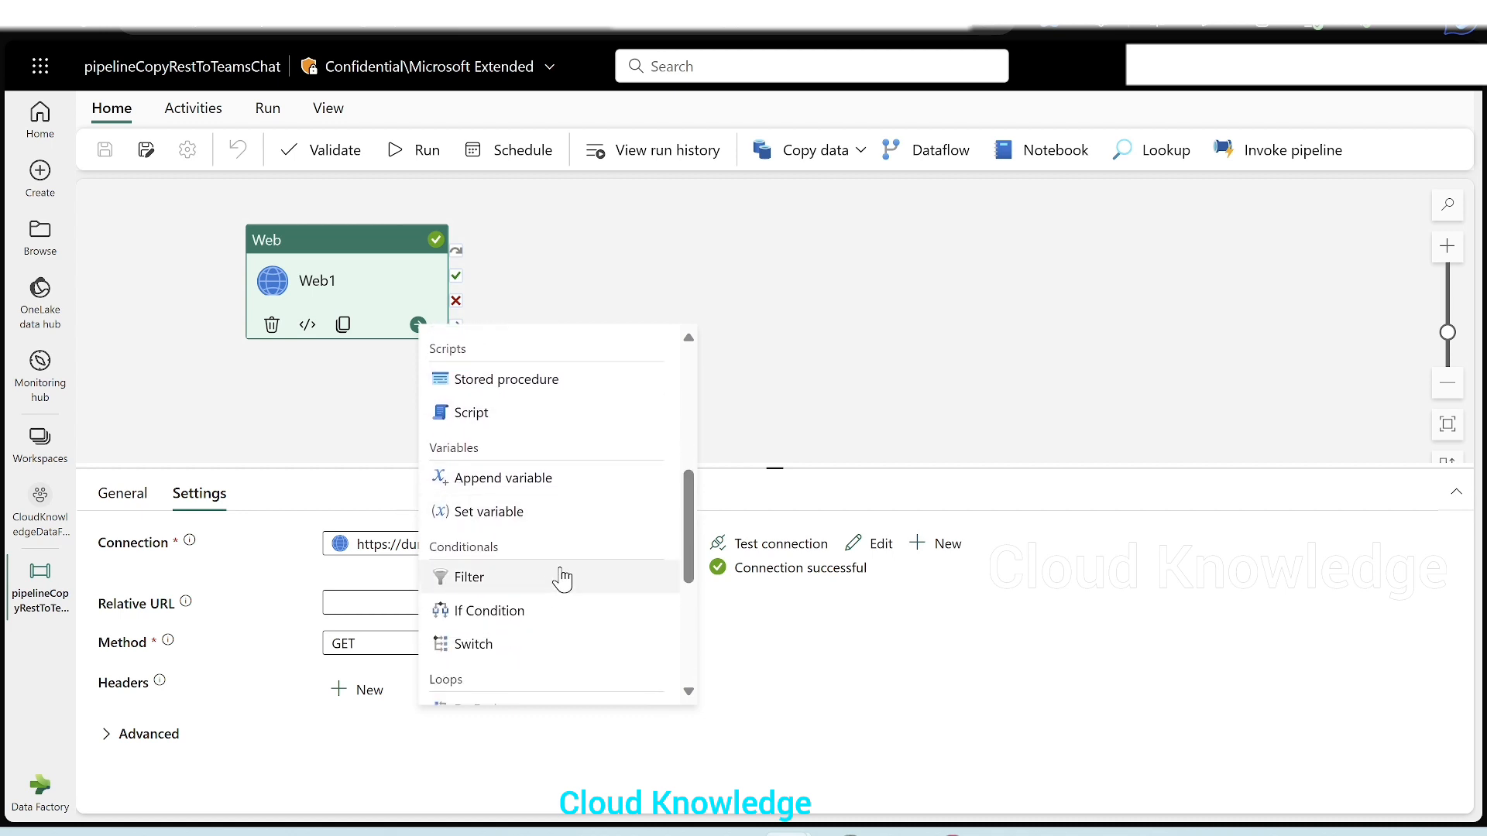
{"action": "scroll", "coordinate": [557, 574], "scroll_direction": "down", "scroll_amount": 3}
{"action": "scroll", "coordinate": [542, 615], "scroll_direction": "down", "scroll_amount": 3}
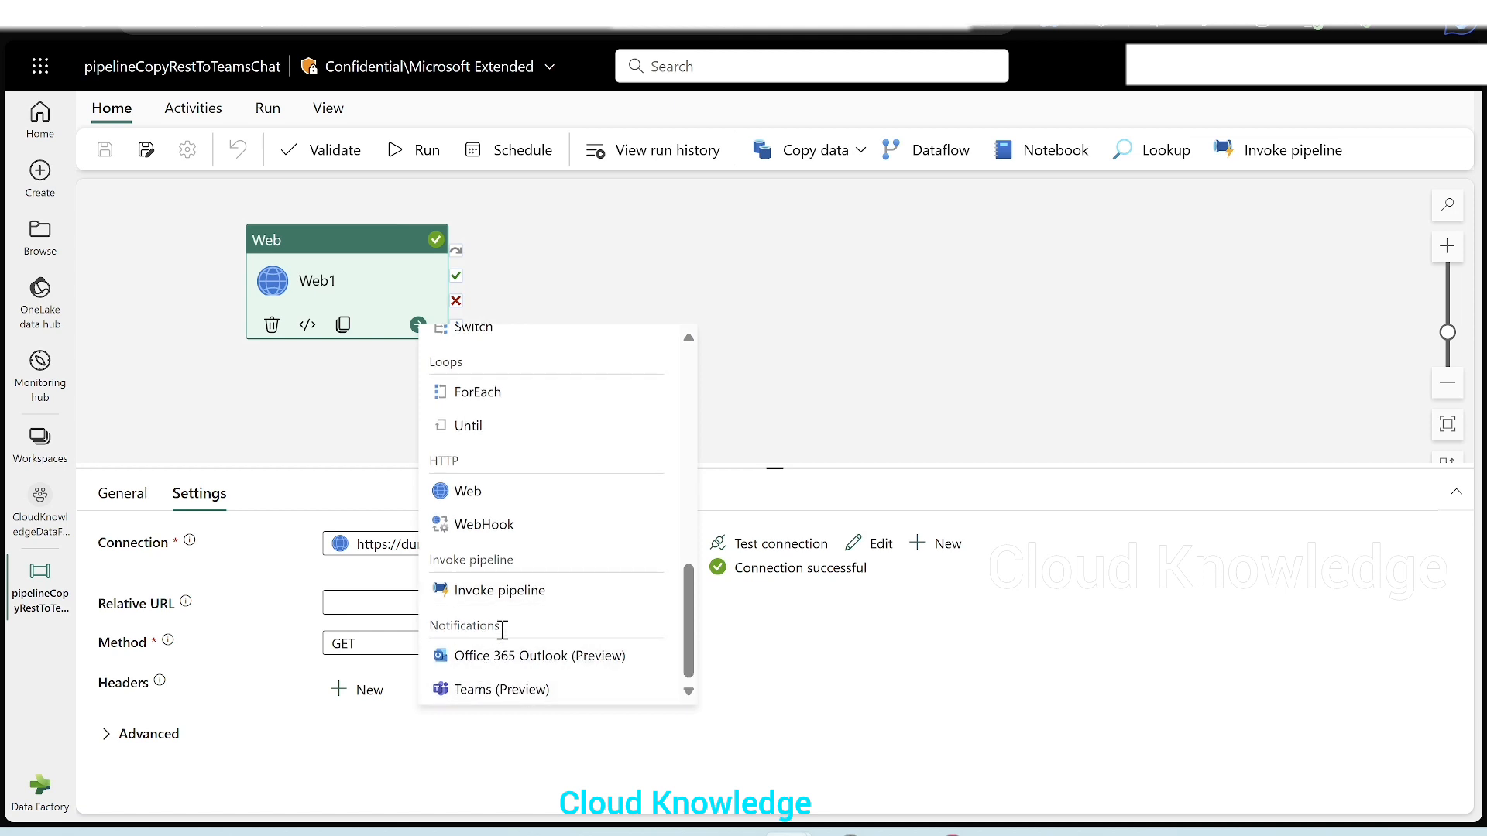
{"action": "left_click_drag", "start_coordinate": [505, 631], "coordinate": [429, 637]}
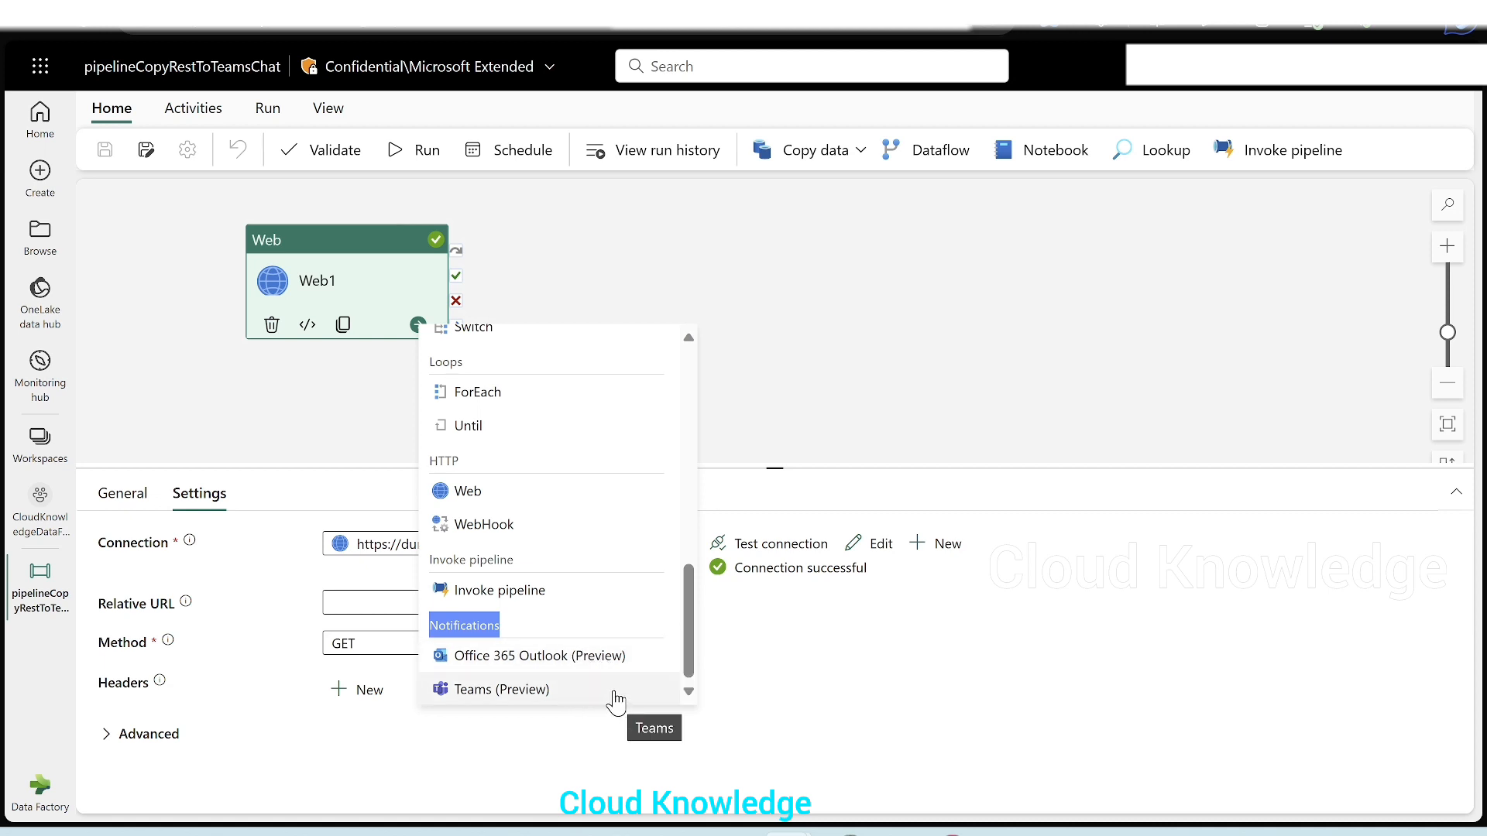
{"action": "left_click", "coordinate": [504, 692]}
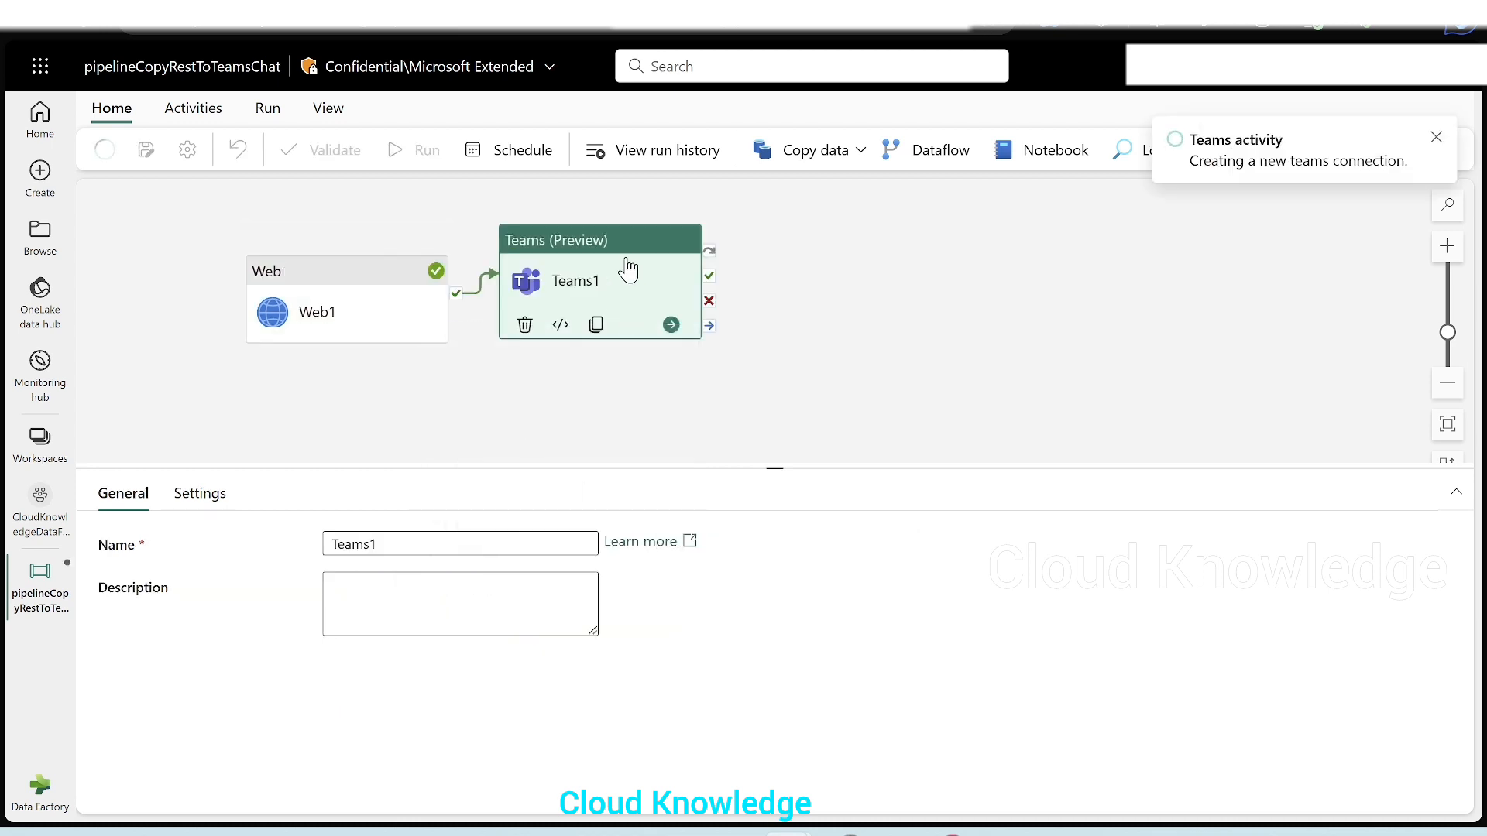
{"action": "left_click_drag", "start_coordinate": [627, 267], "coordinate": [646, 309]}
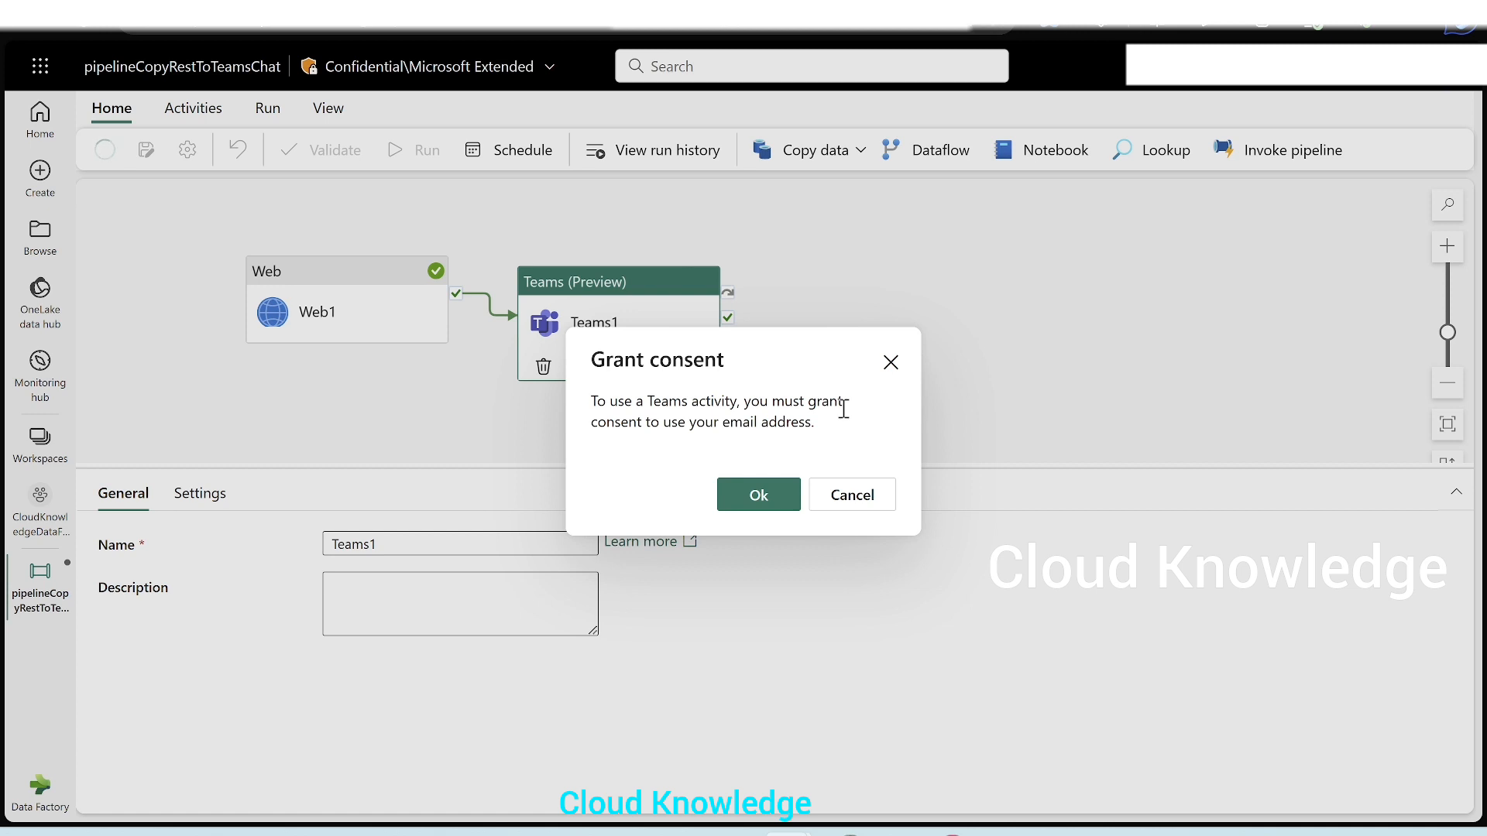
- Grant consent for the Teams activity, choose the Microsoft account, allow Microsoft Teams access, and check the connection notification
{"action": "left_click", "coordinate": [758, 497]}
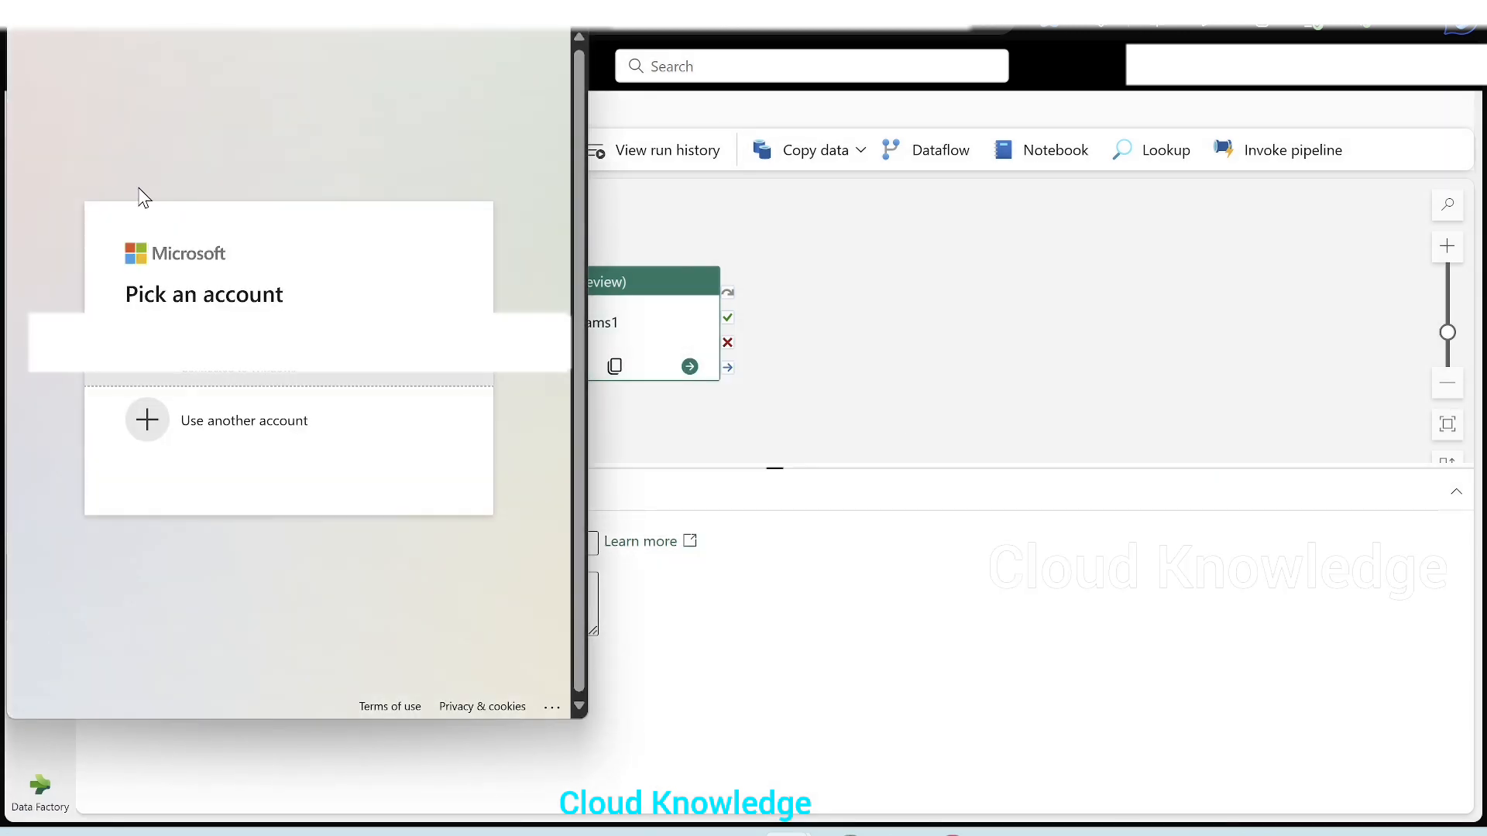
{"action": "left_click", "coordinate": [216, 373]}
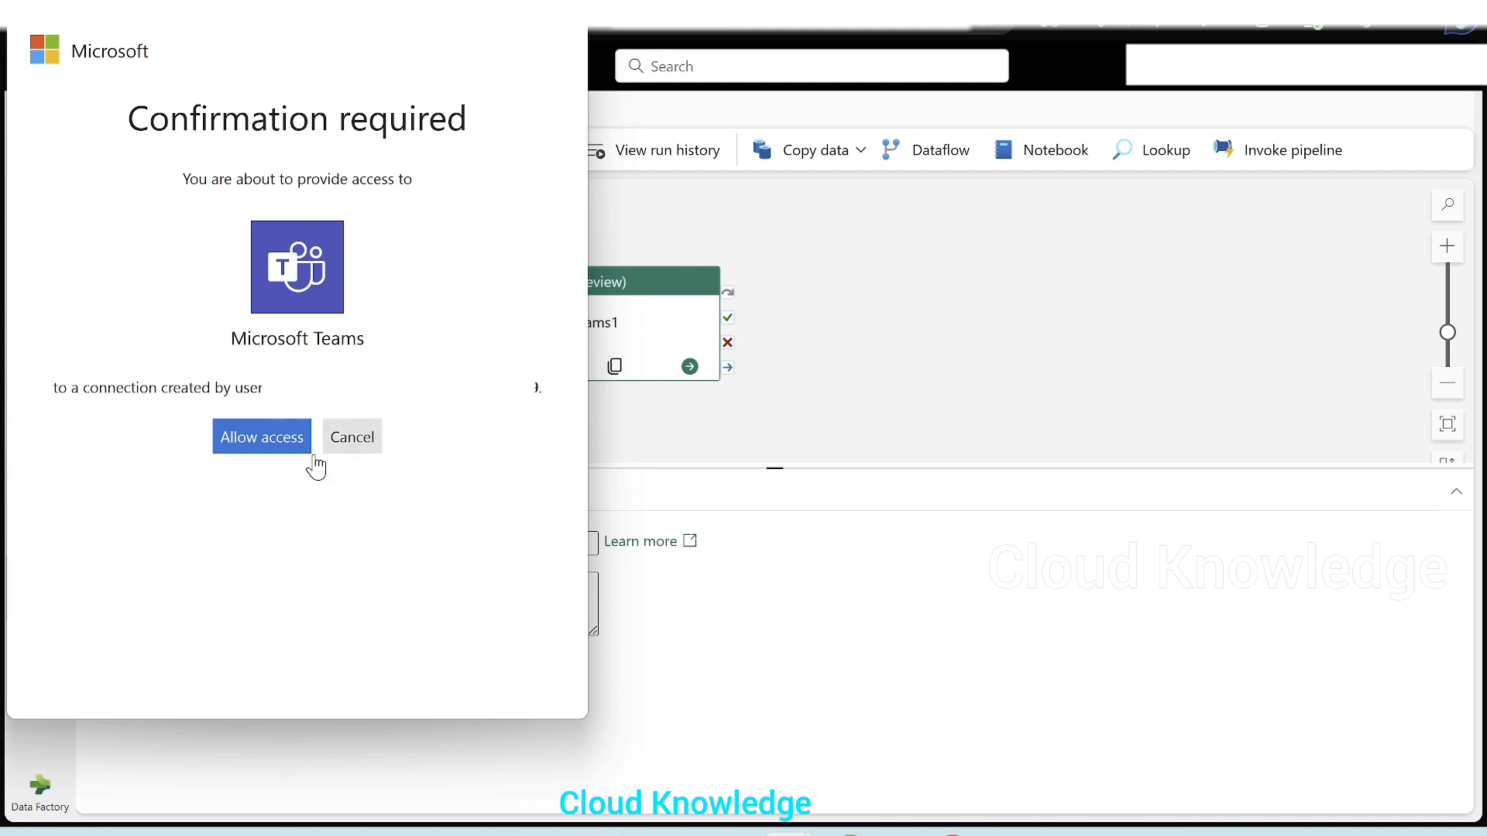
{"action": "left_click", "coordinate": [260, 443]}
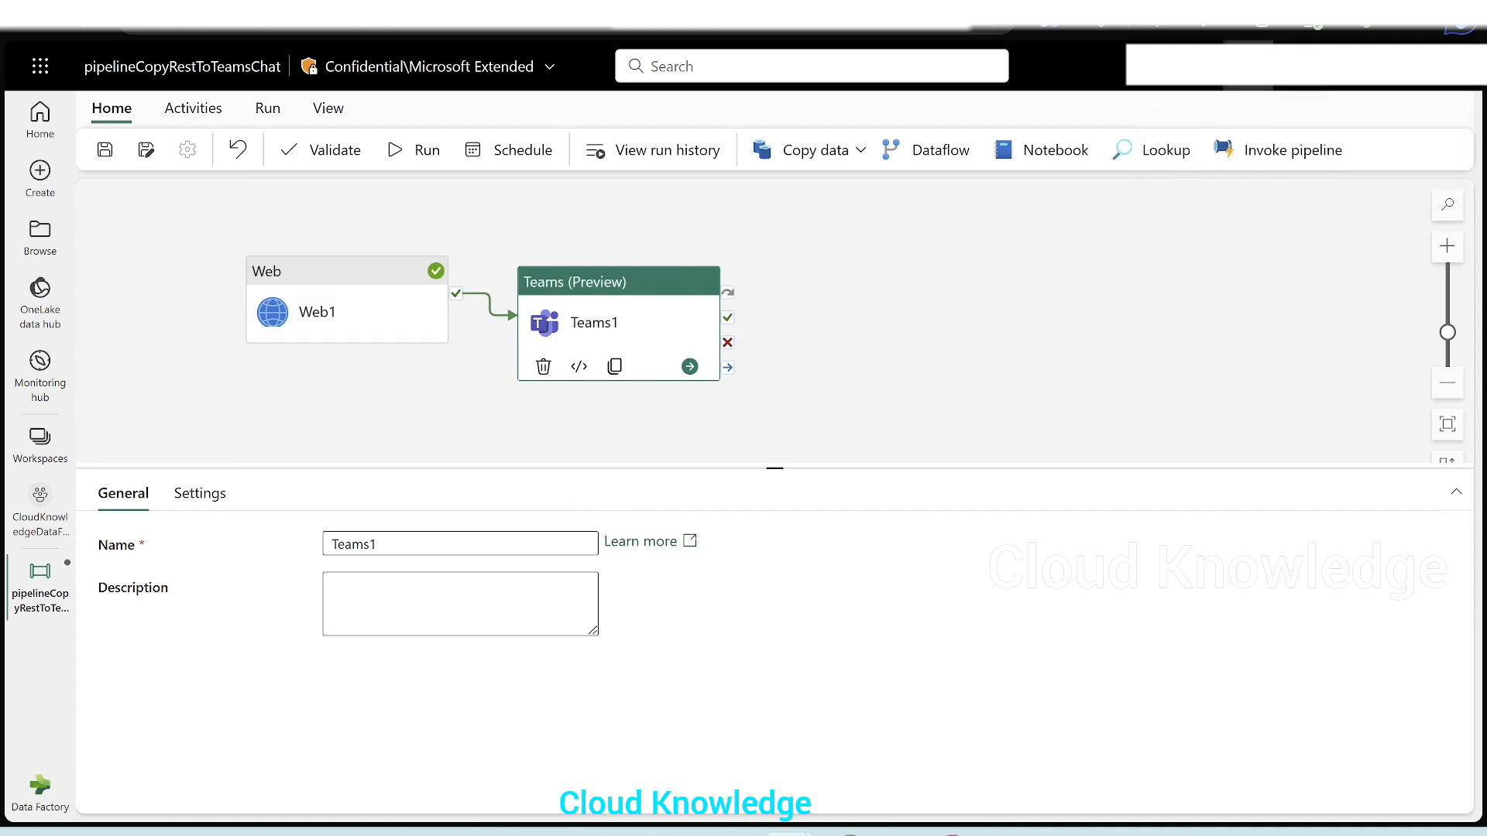
{"action": "left_click", "coordinate": [1248, 66]}
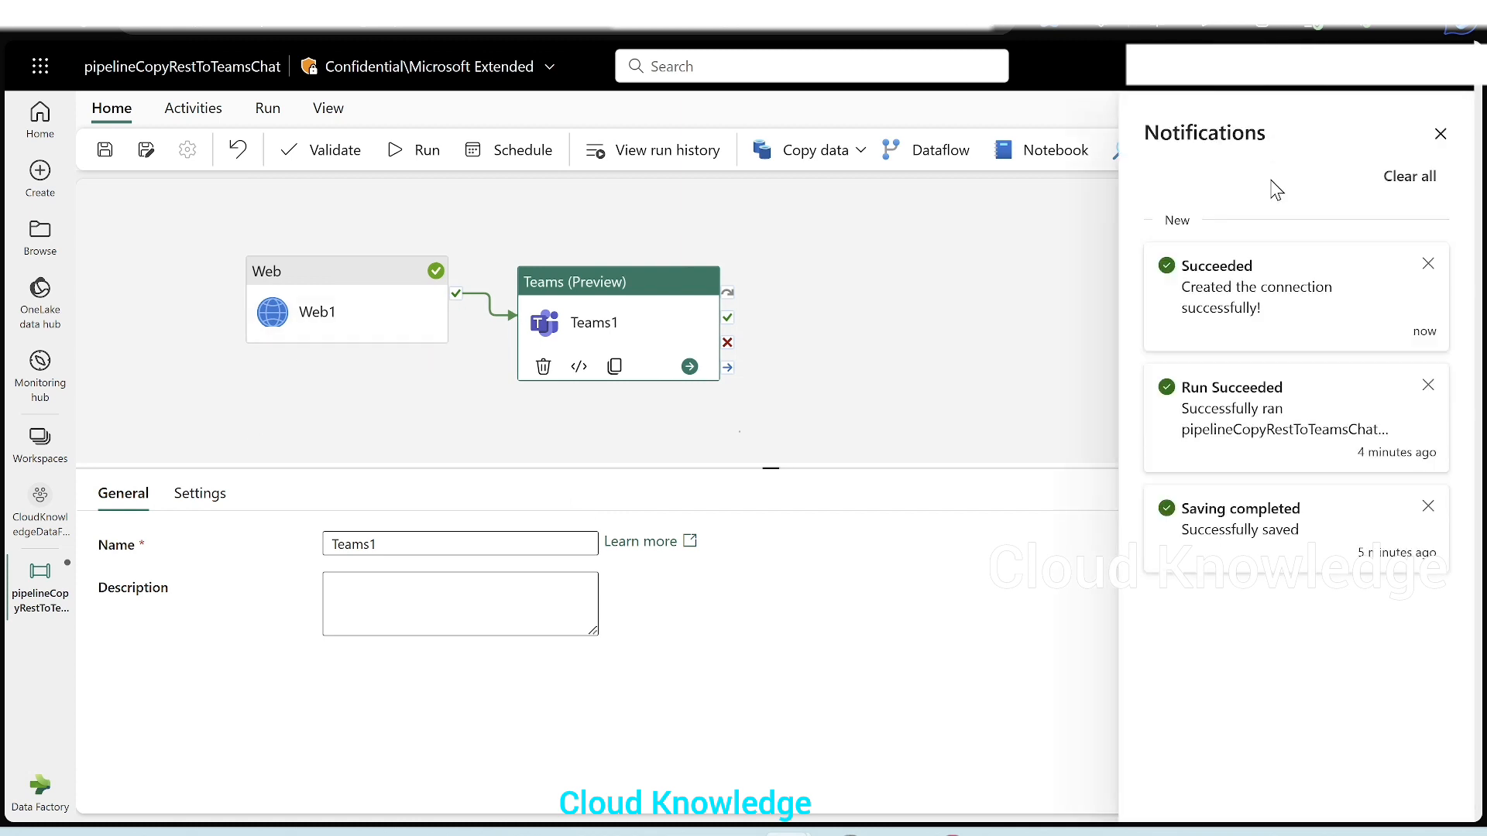
{"action": "left_click", "coordinate": [1437, 139]}
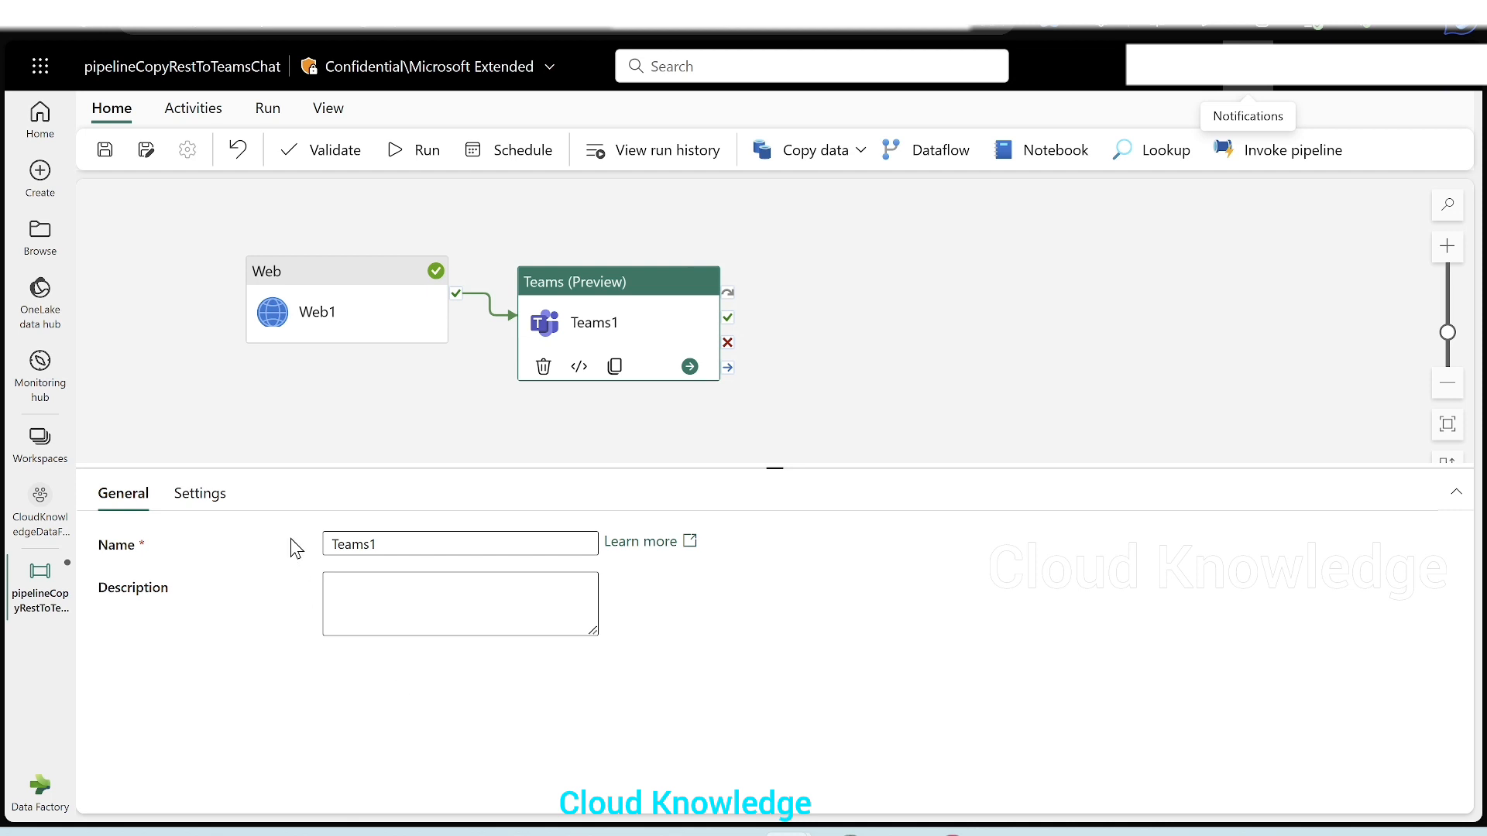
- Set the Teams activity to post in Group chat and select the Focus group chat
{"action": "left_click", "coordinate": [211, 499]}
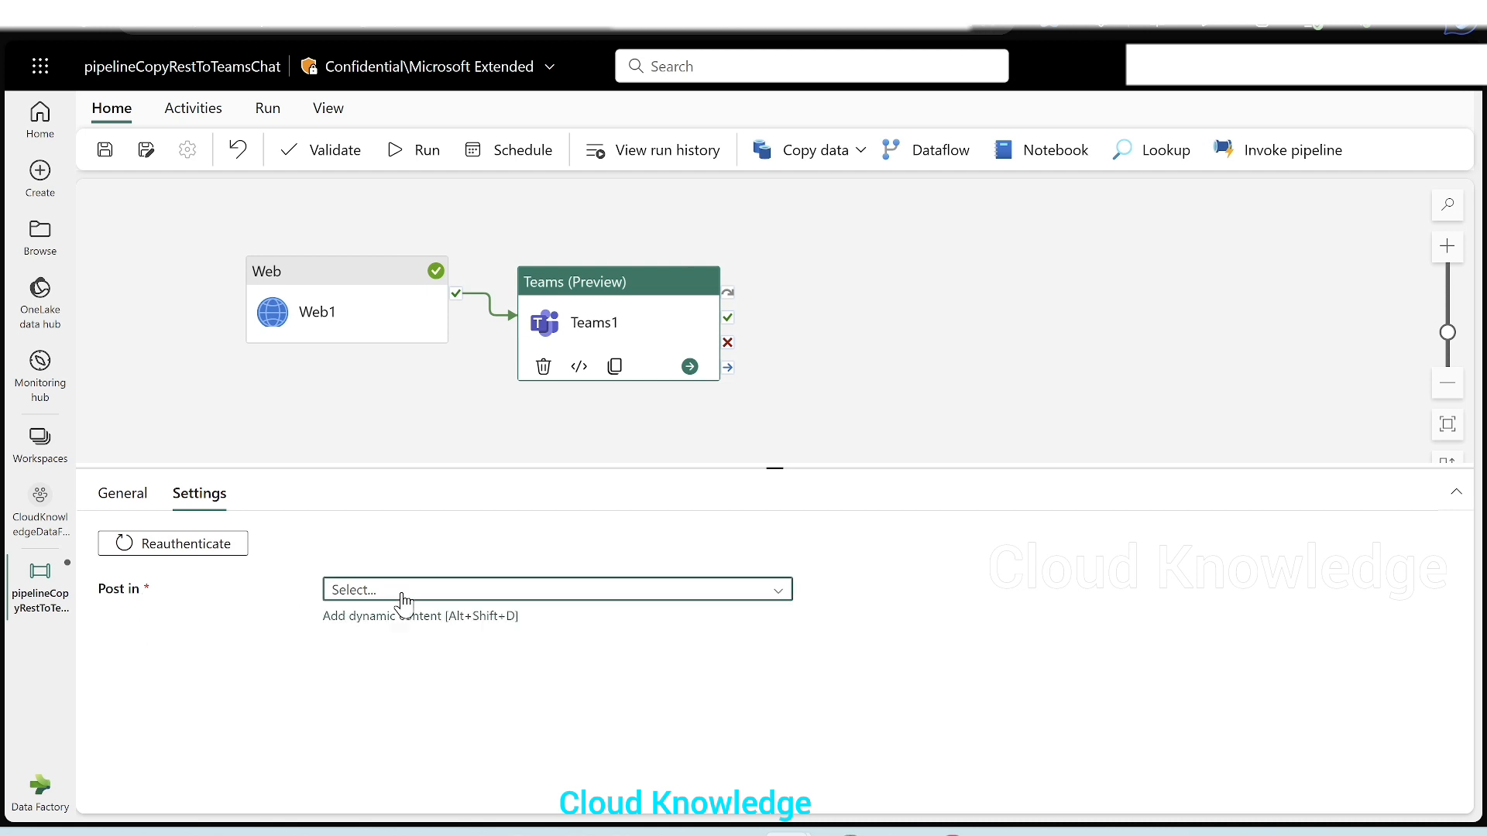
{"action": "left_click", "coordinate": [598, 596]}
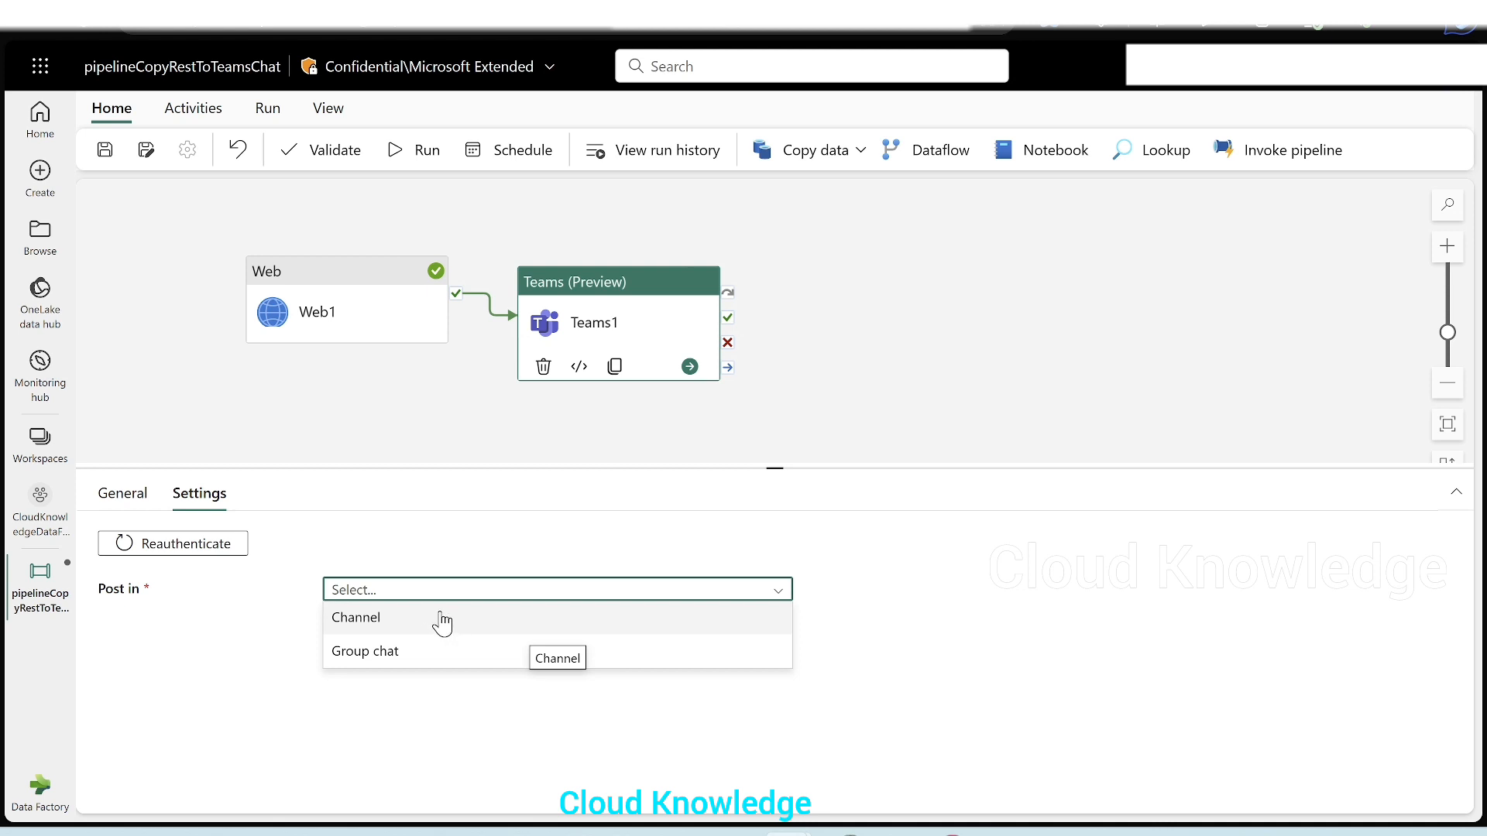
{"action": "left_click", "coordinate": [418, 665]}
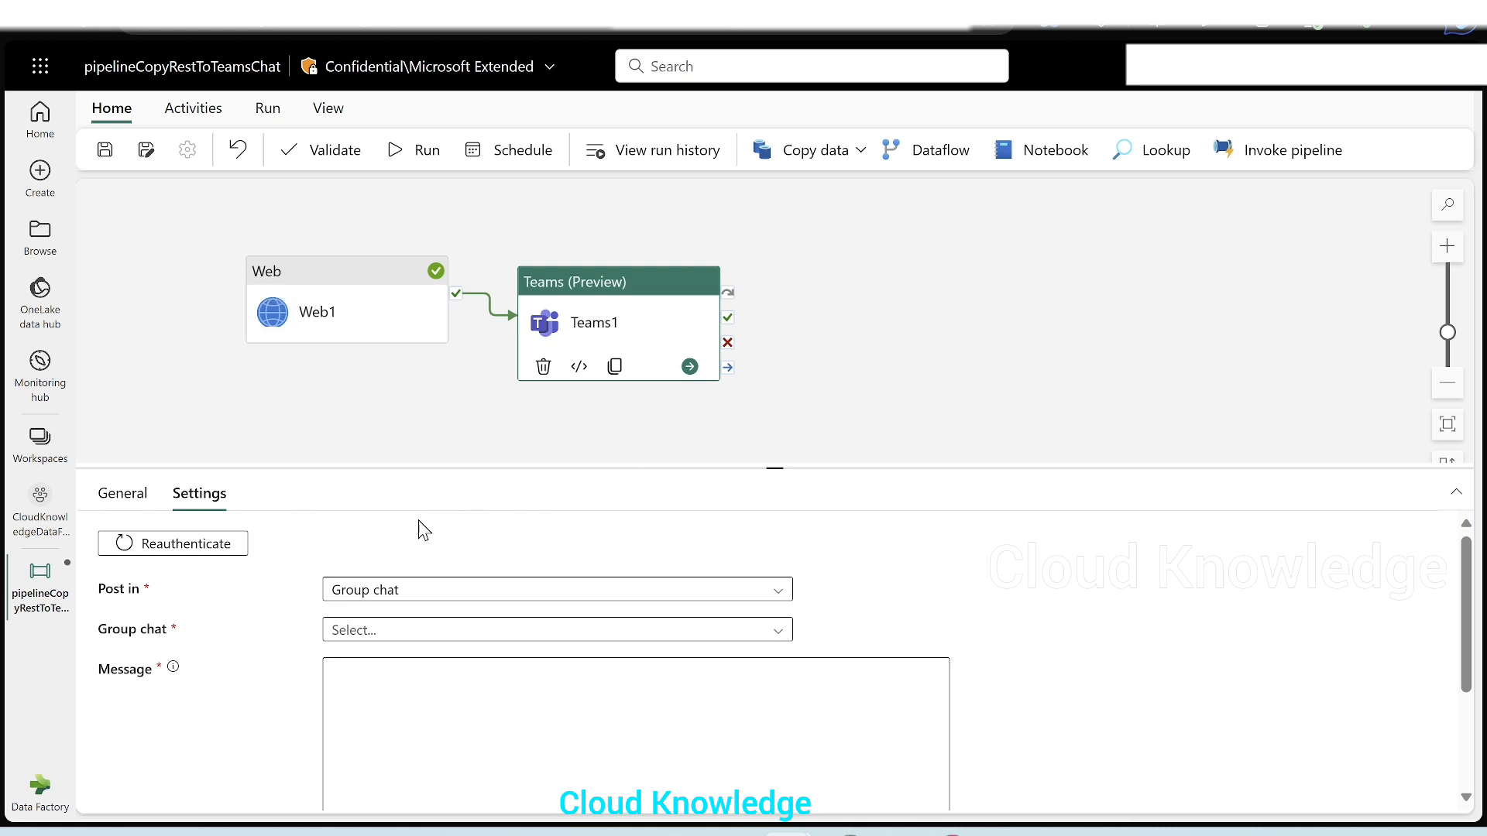
{"action": "scroll", "coordinate": [499, 589], "scroll_direction": "down", "scroll_amount": 1}
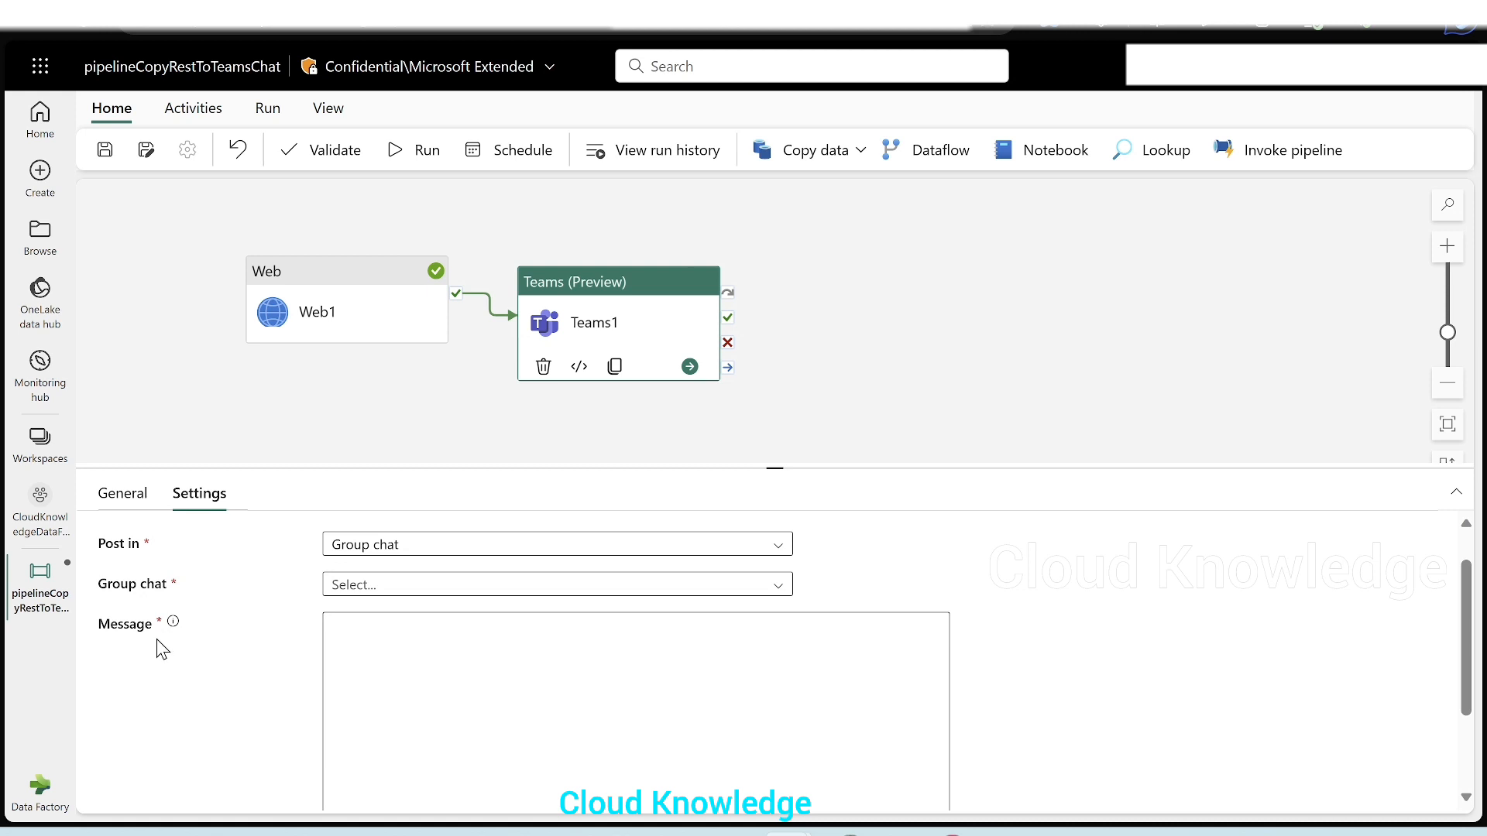
{"action": "left_click", "coordinate": [377, 588]}
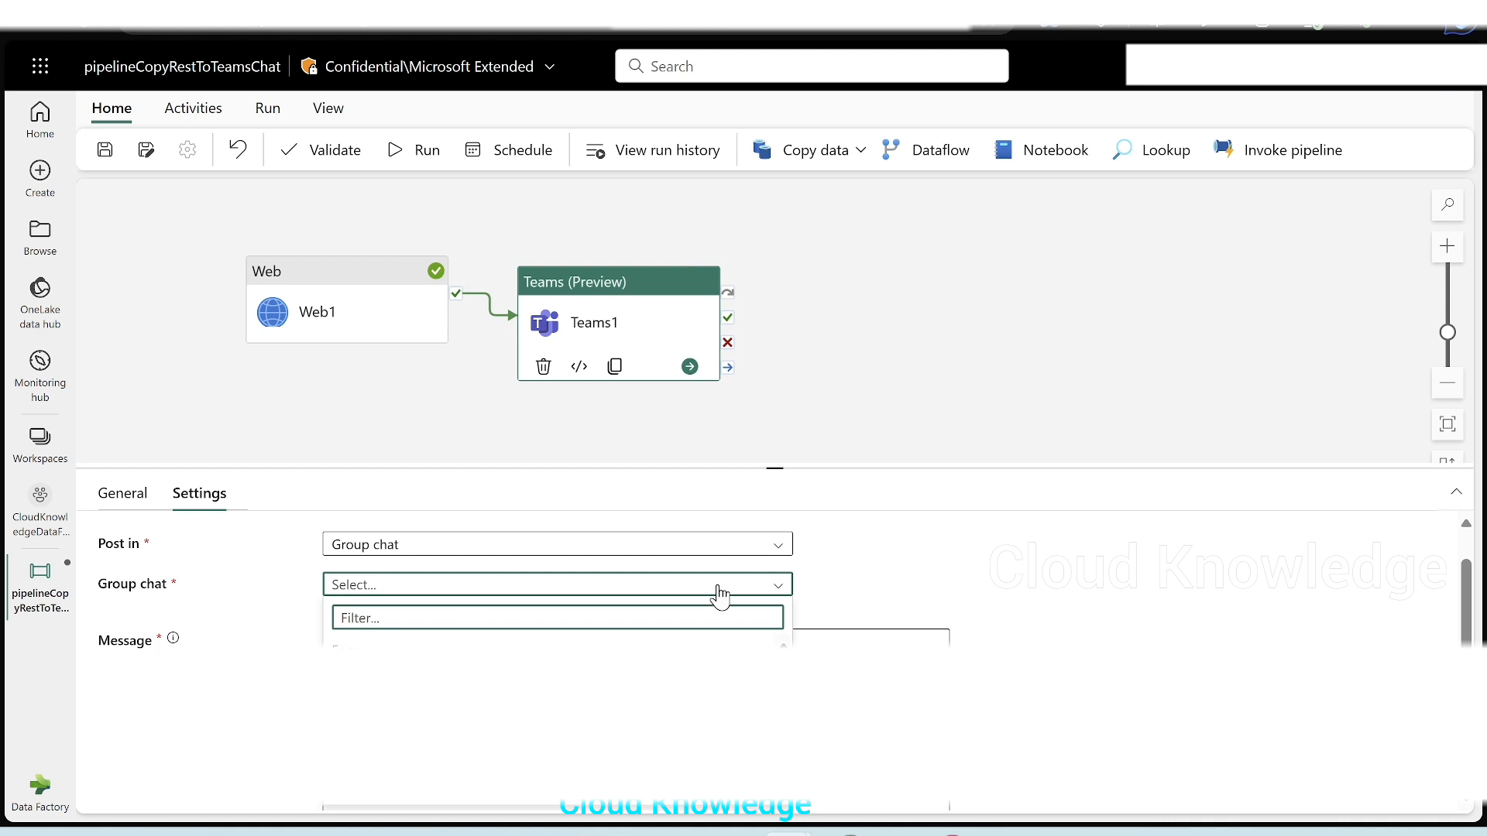
{"action": "type", "text": "focus"}
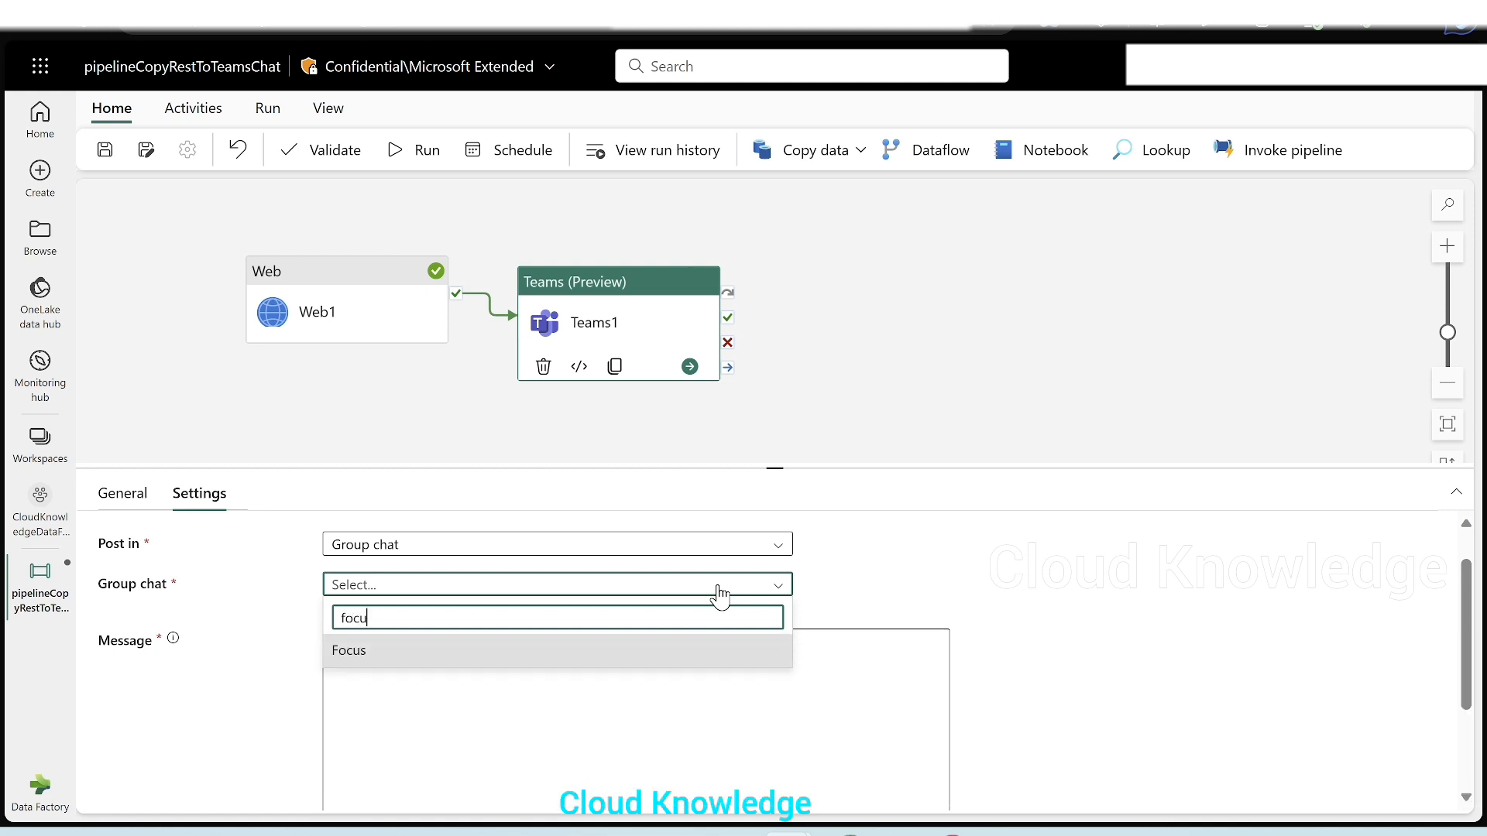
{"action": "left_click", "coordinate": [393, 663]}
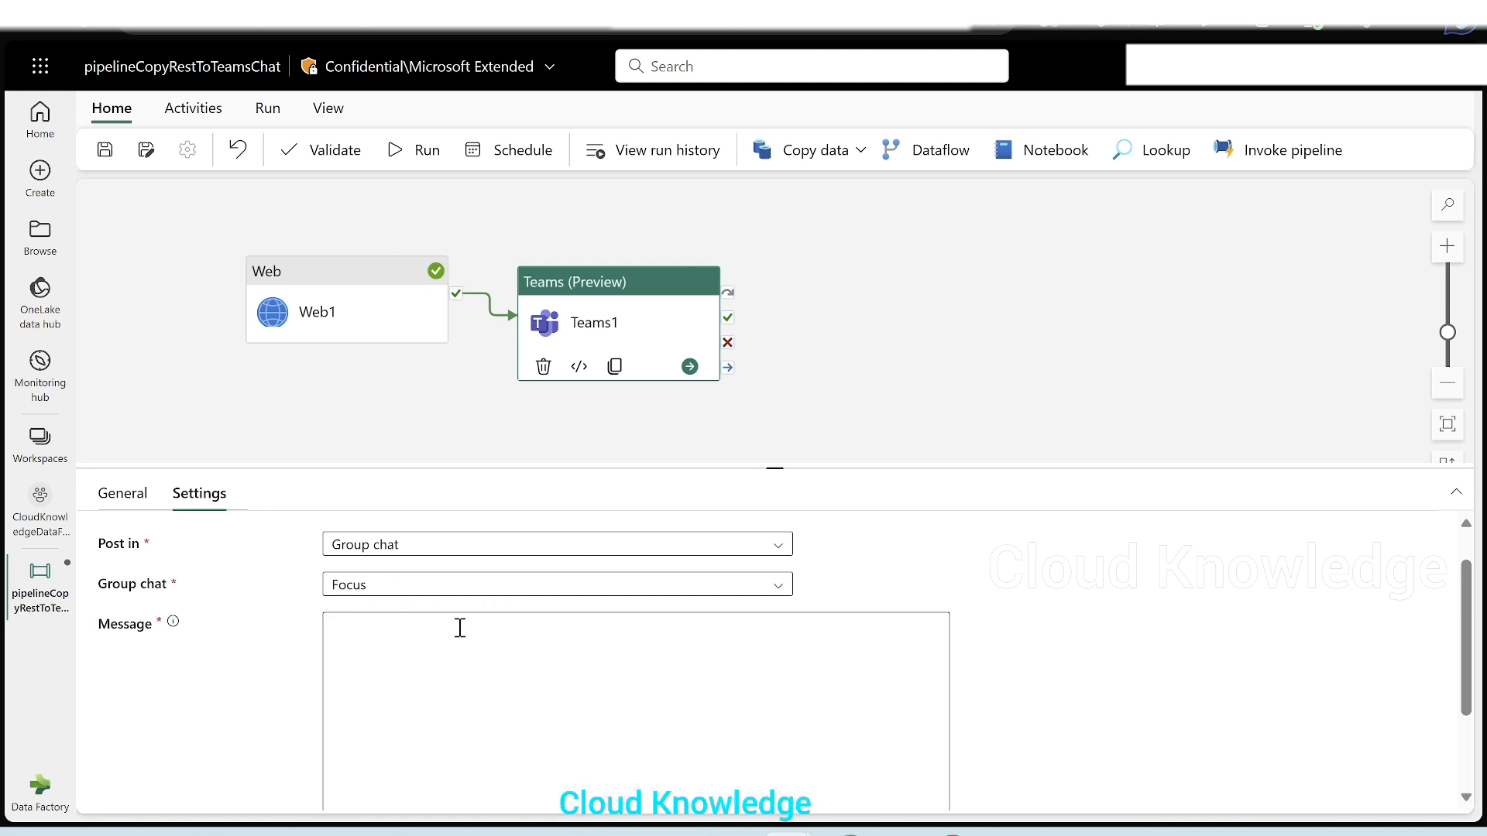
{"action": "left_click", "coordinate": [426, 679]}
{"action": "scroll", "coordinate": [548, 665], "scroll_direction": "down", "scroll_amount": 3}
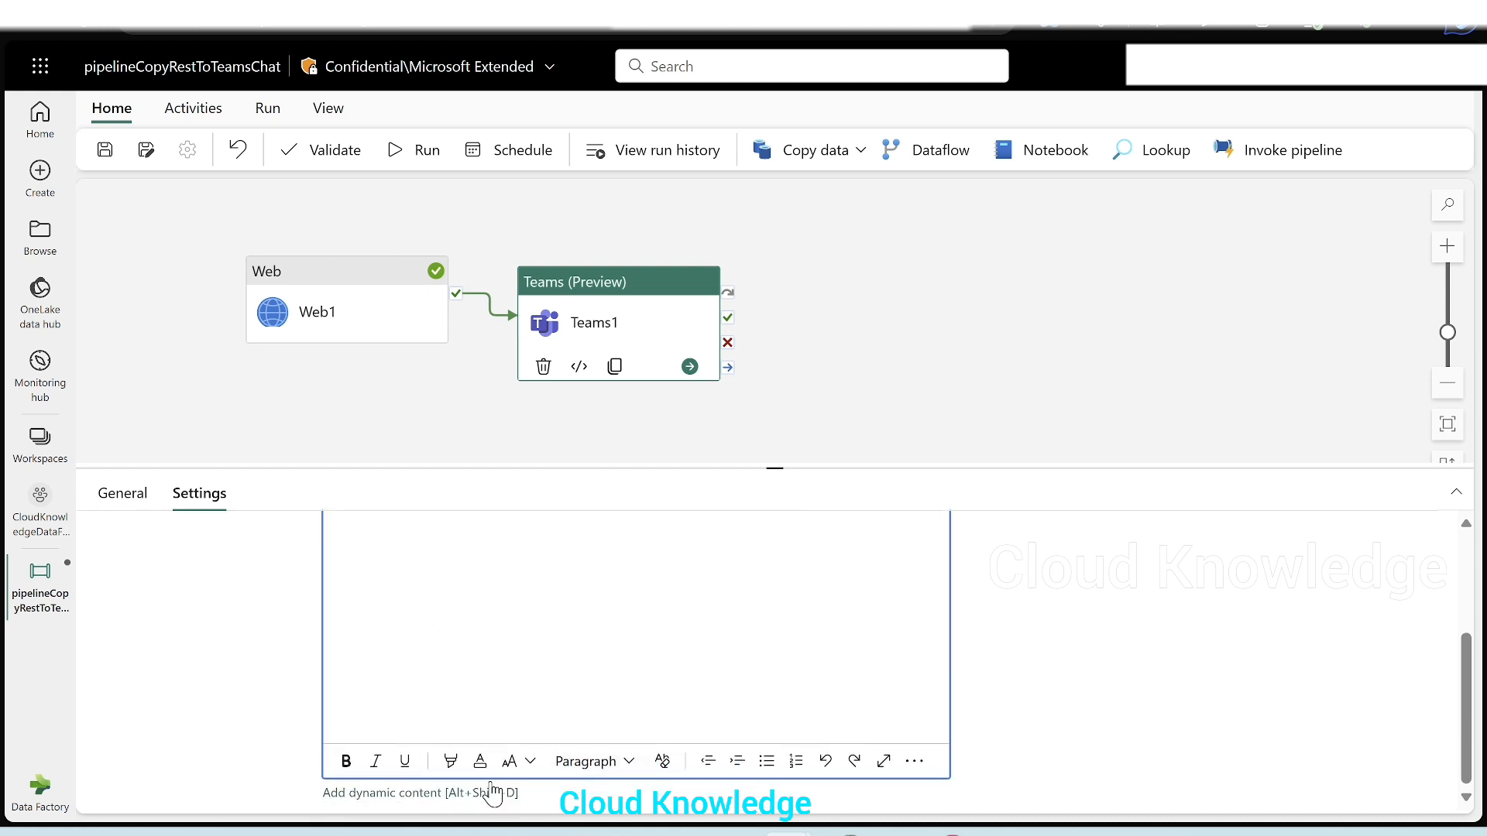
{"action": "scroll", "coordinate": [564, 547], "scroll_direction": "up", "scroll_amount": 5}
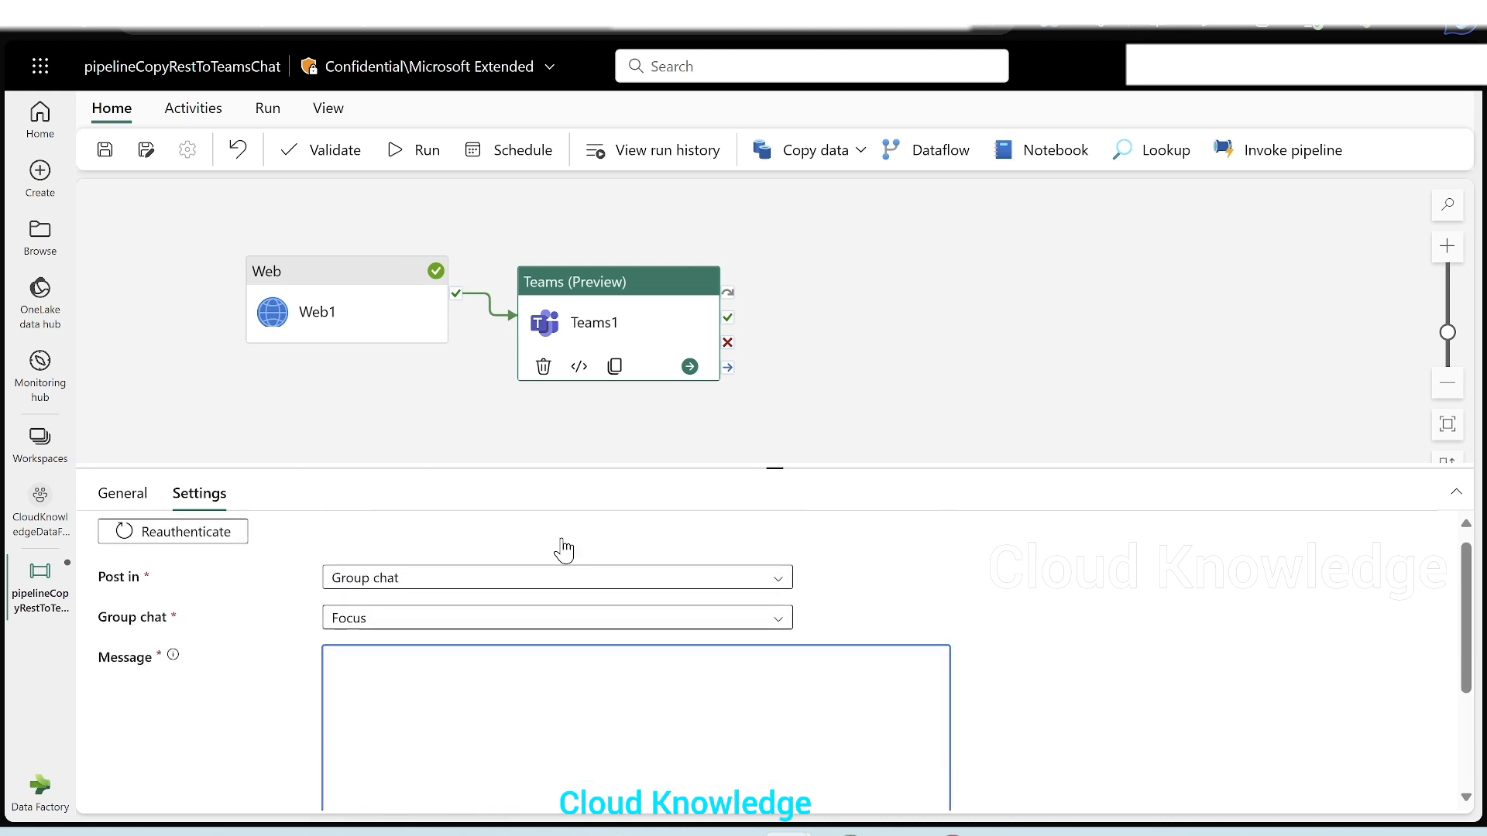
{"action": "left_click_drag", "start_coordinate": [619, 469], "coordinate": [641, 345]}
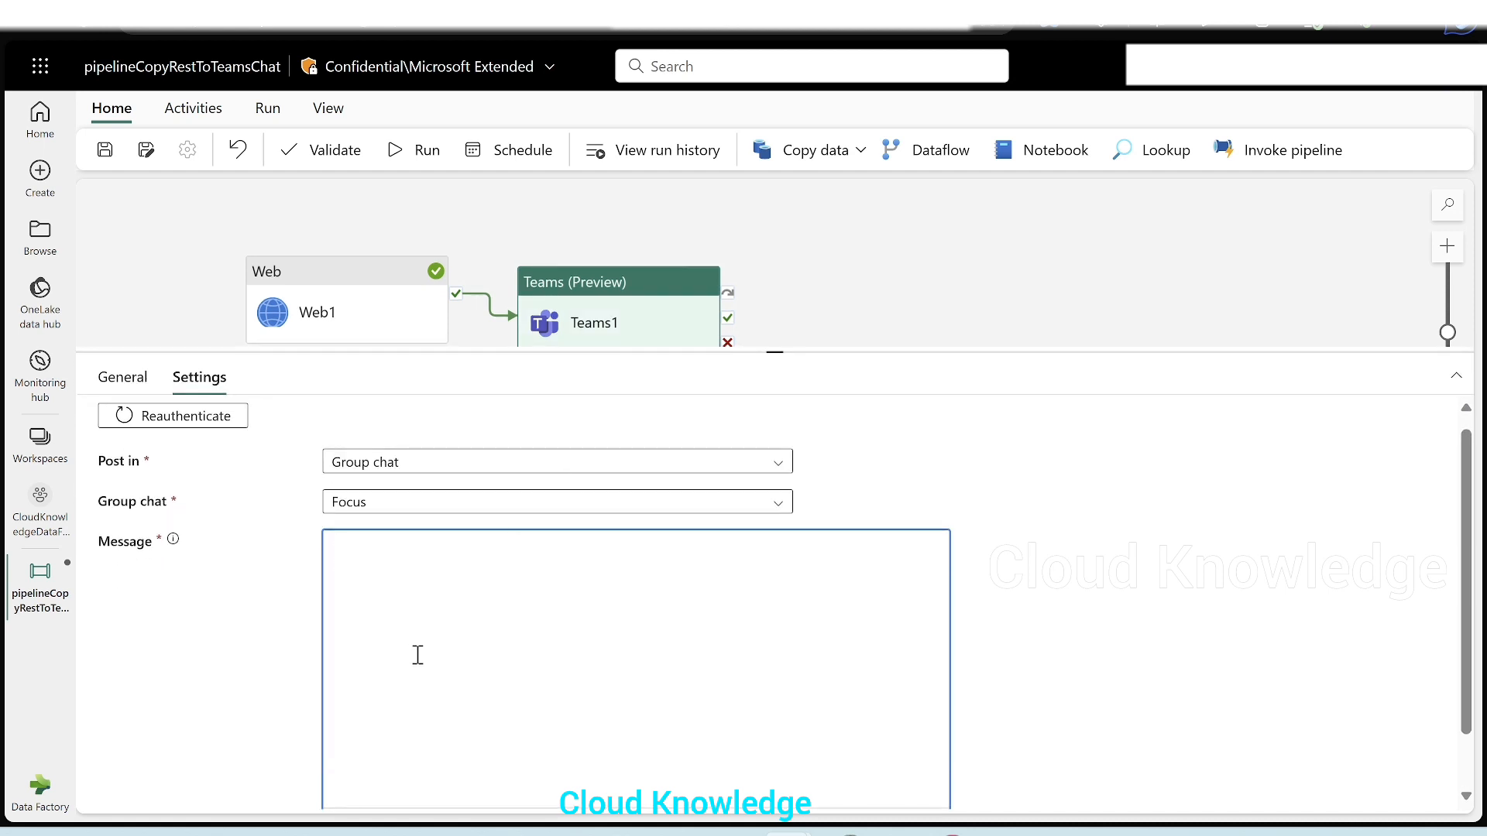
{"action": "scroll", "coordinate": [521, 631], "scroll_direction": "down", "scroll_amount": 2}
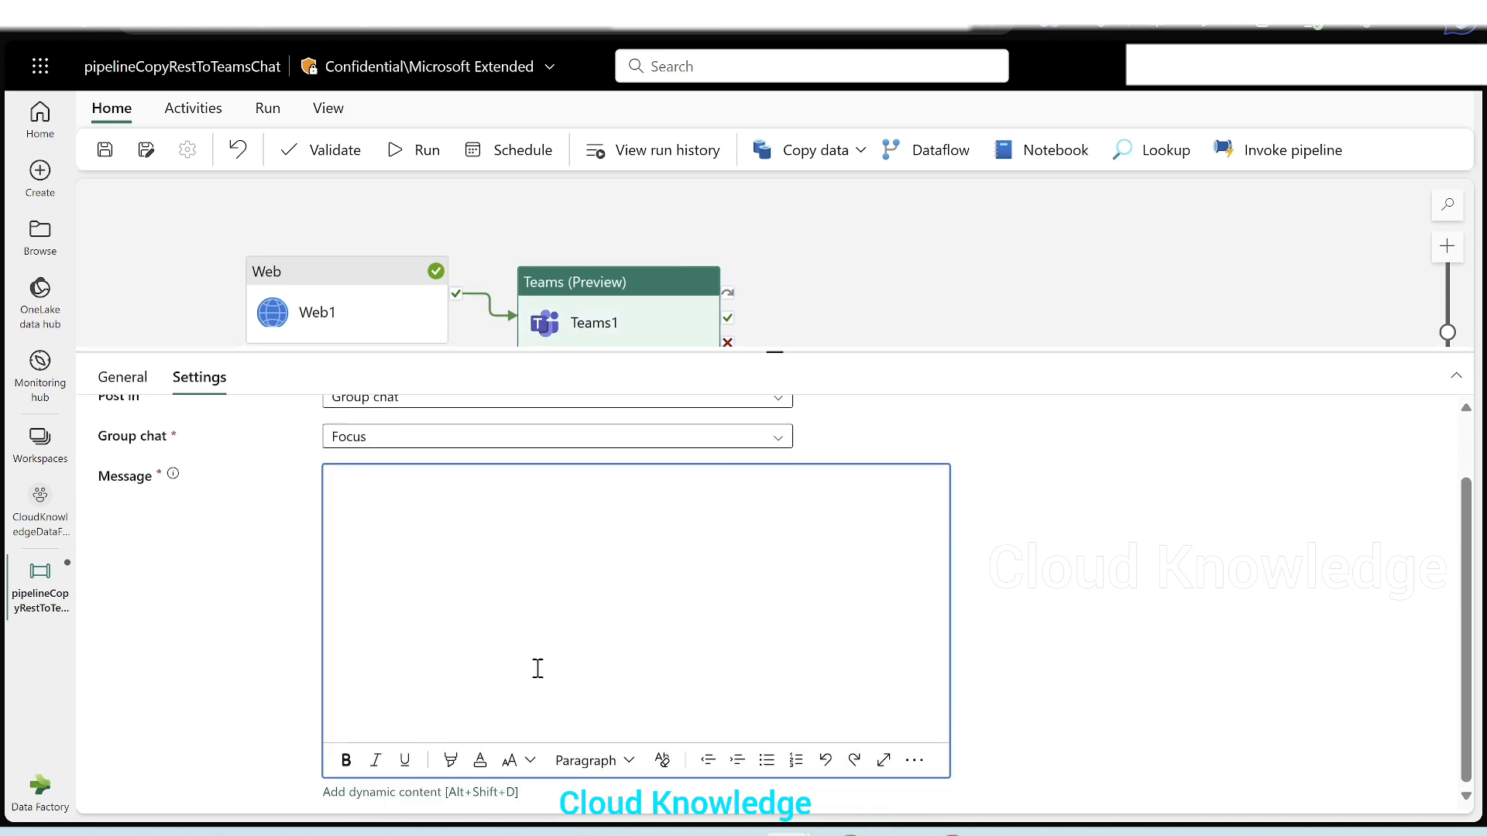
{"action": "left_click", "coordinate": [375, 793]}
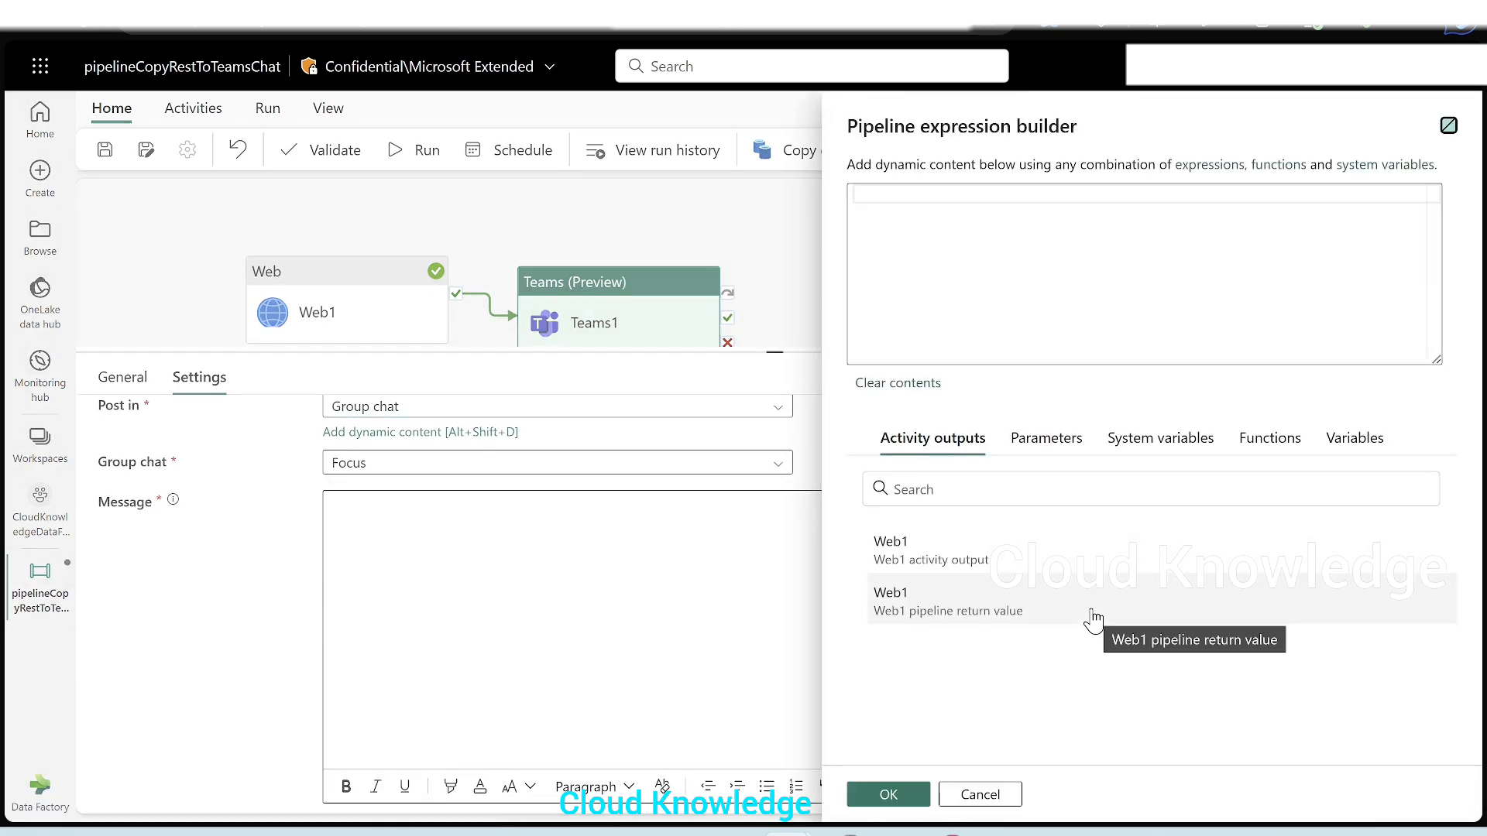
{"action": "left_click", "coordinate": [960, 570]}
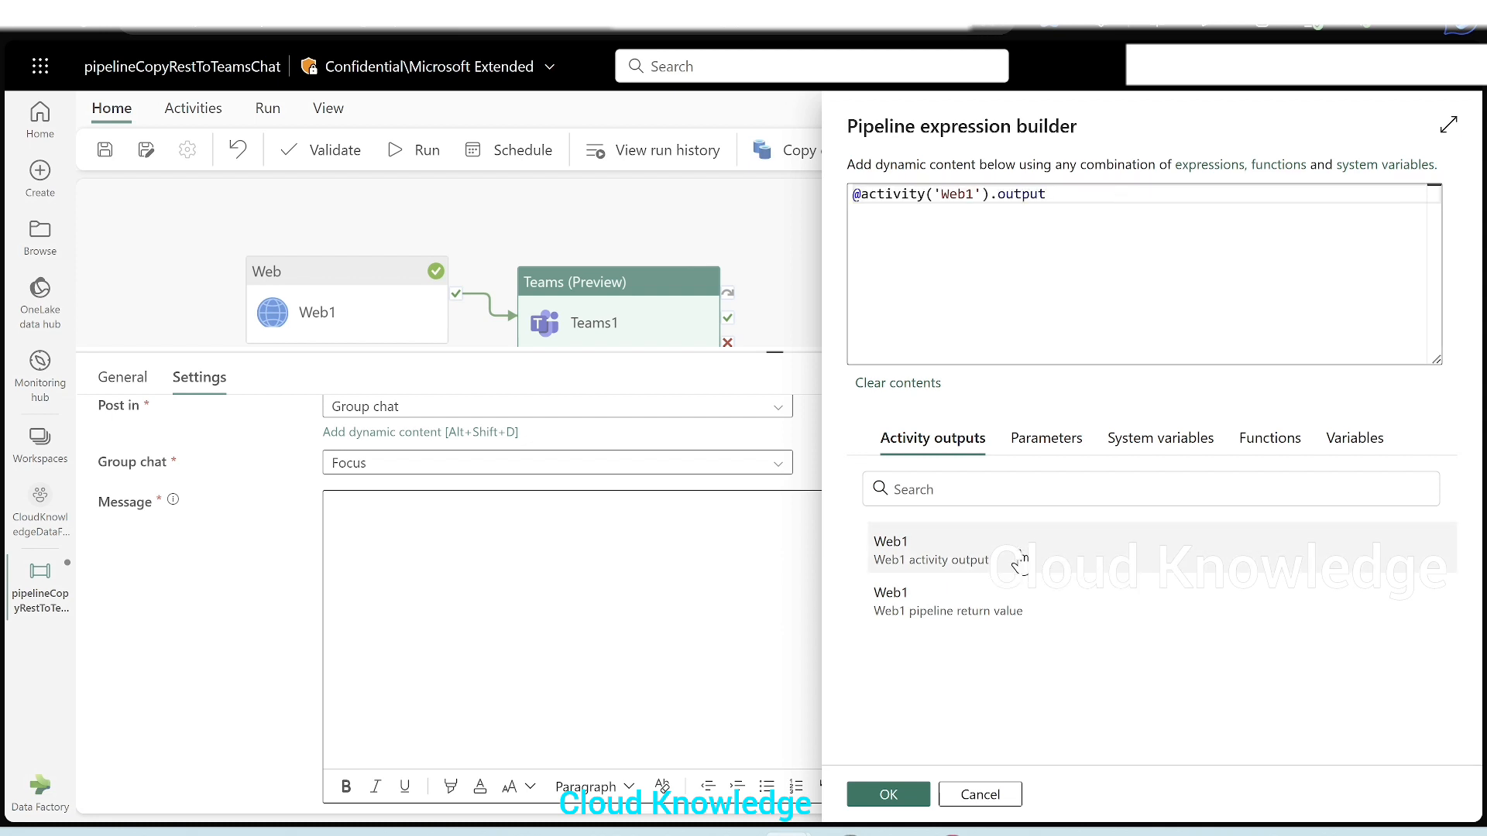
{"action": "left_click", "coordinate": [888, 794]}
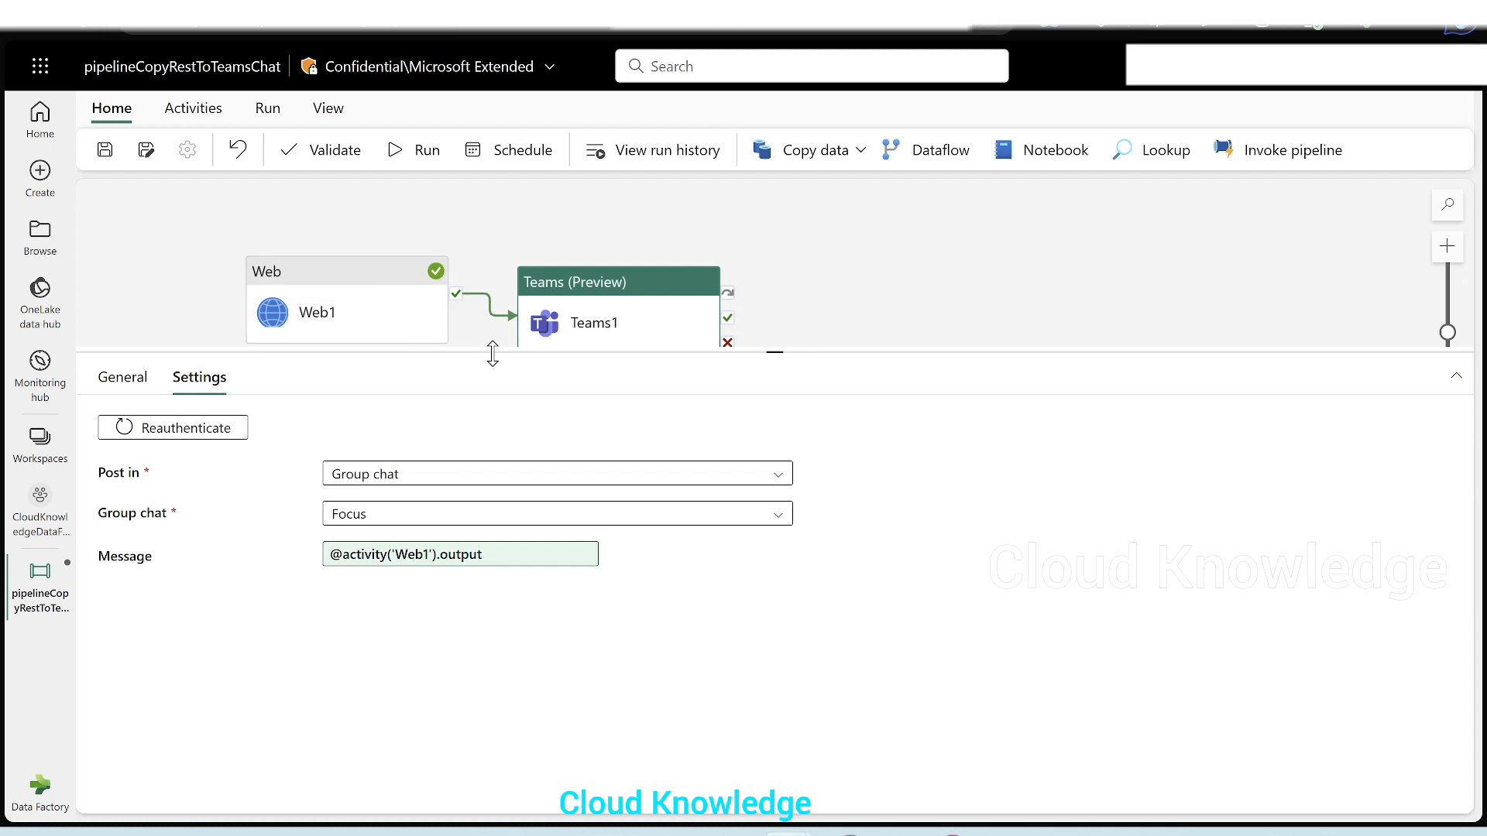
{"action": "left_click_drag", "start_coordinate": [493, 353], "coordinate": [508, 449]}
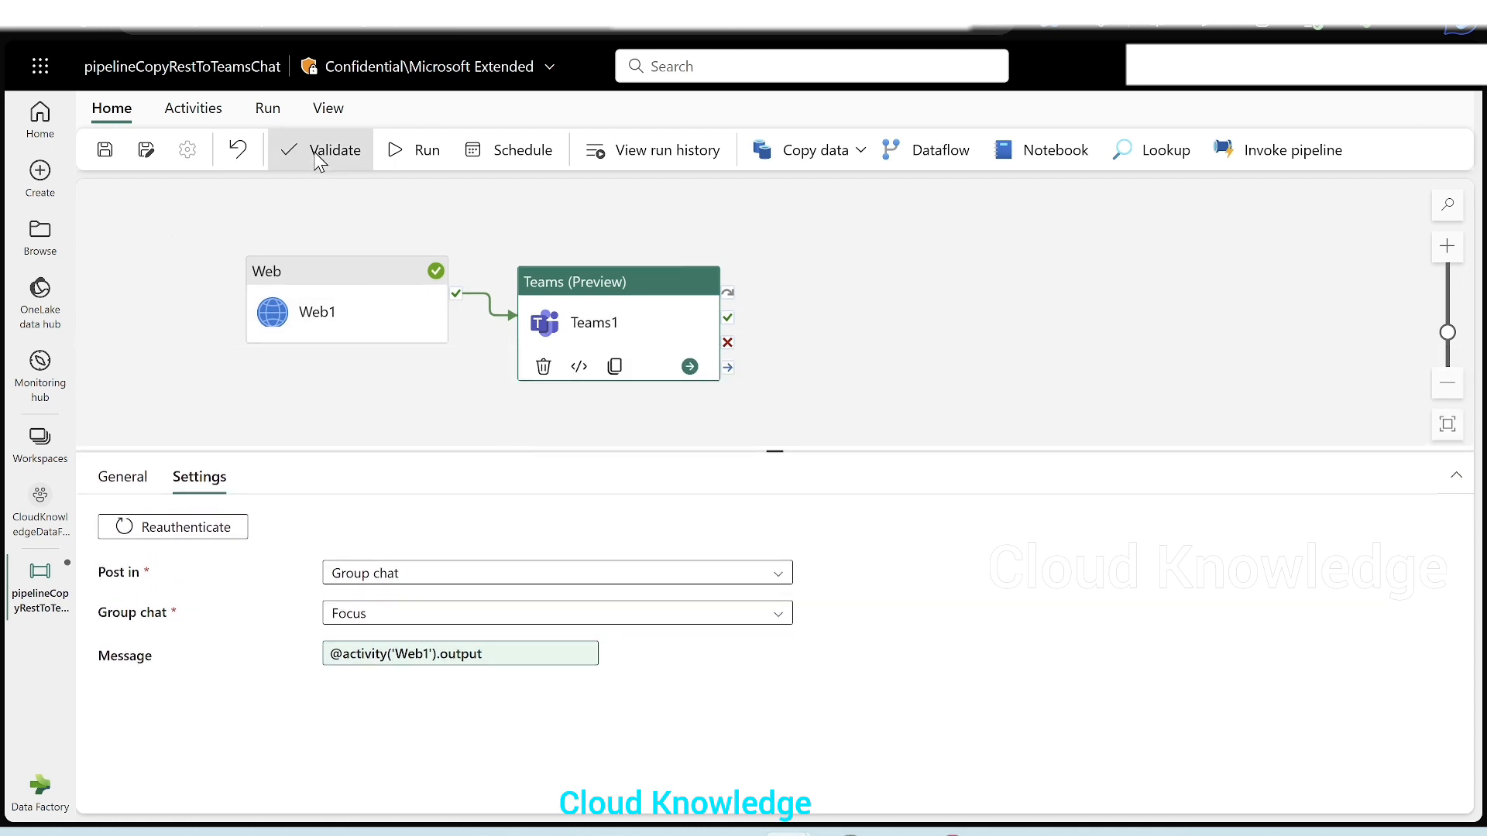
- Validate the pipeline, save and run it, and refresh the run status of the Web1 and Teams1 activities
{"action": "left_click", "coordinate": [318, 155]}
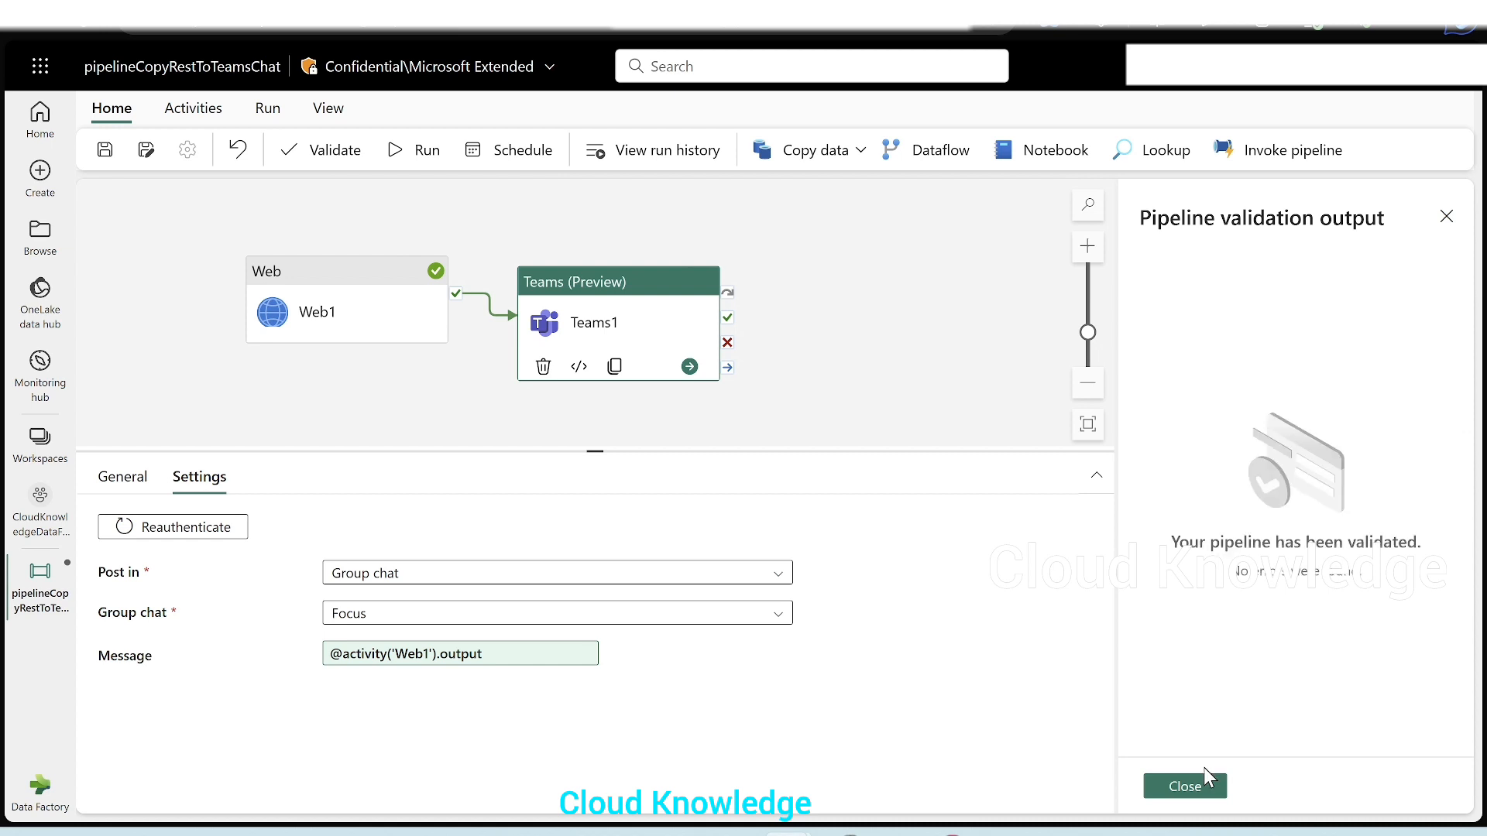
{"action": "left_click", "coordinate": [1206, 782]}
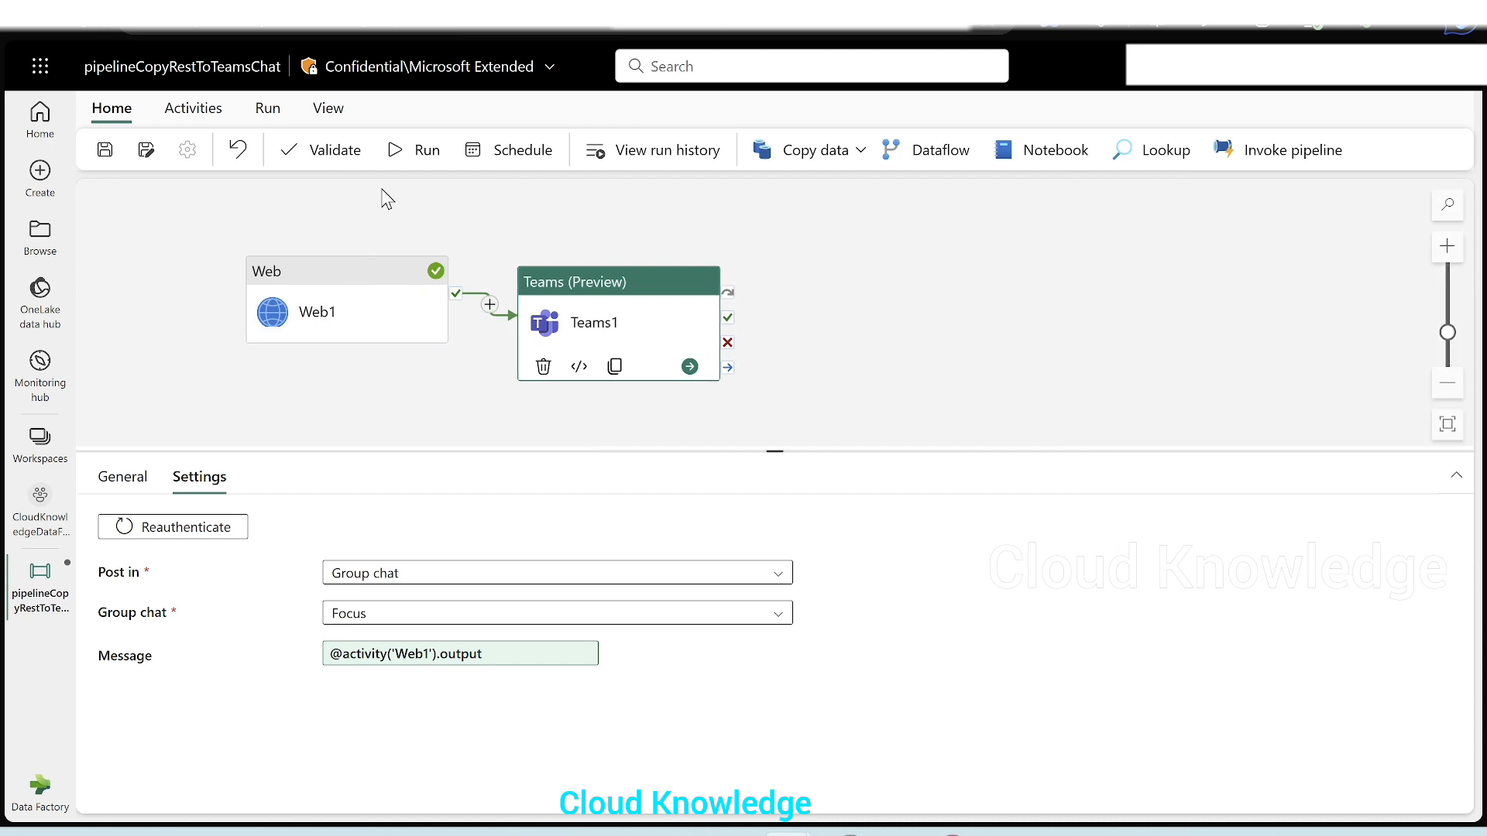
{"action": "left_click", "coordinate": [404, 147]}
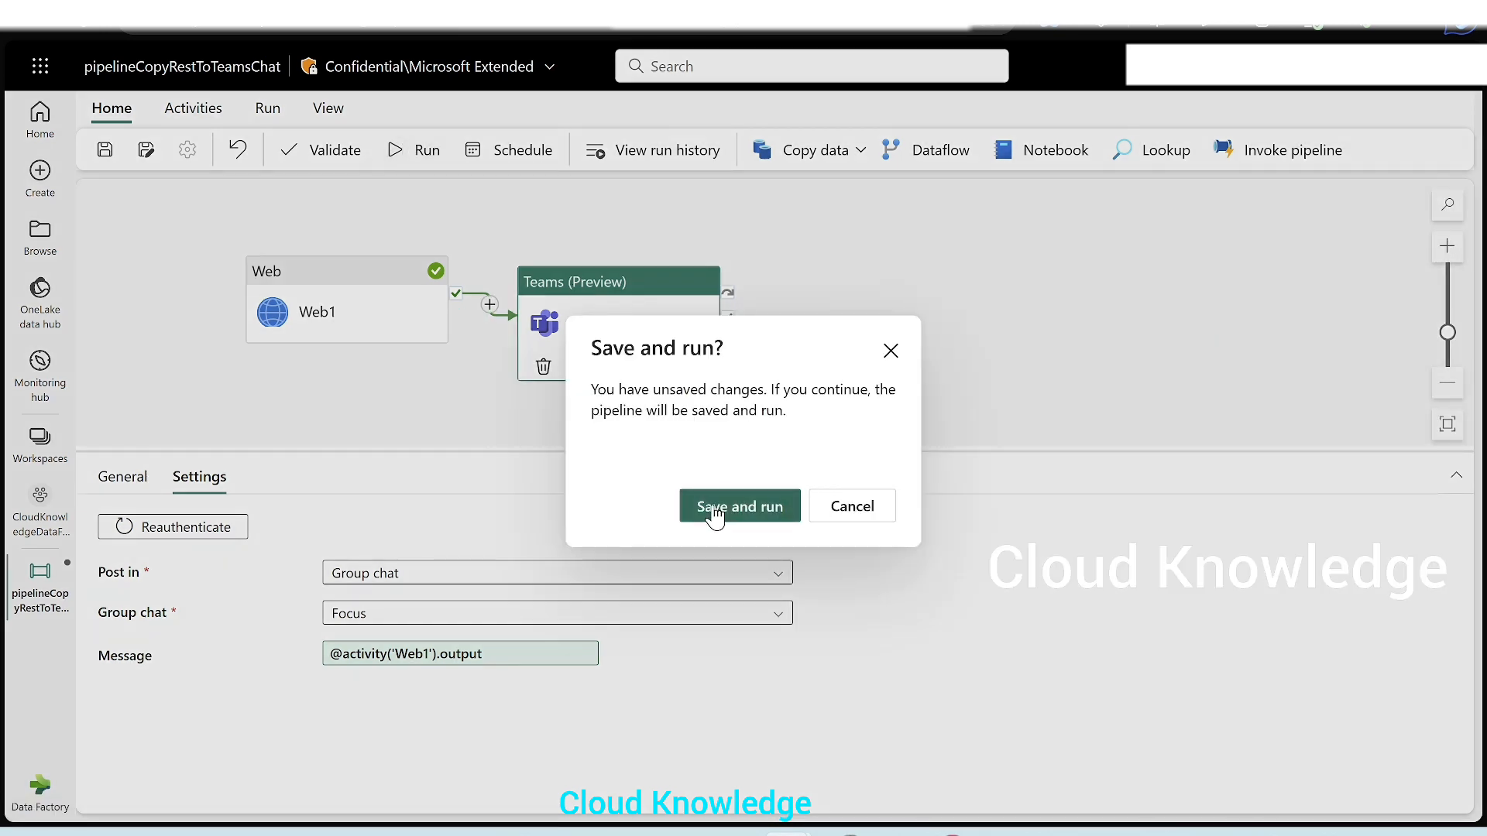
{"action": "left_click", "coordinate": [714, 511]}
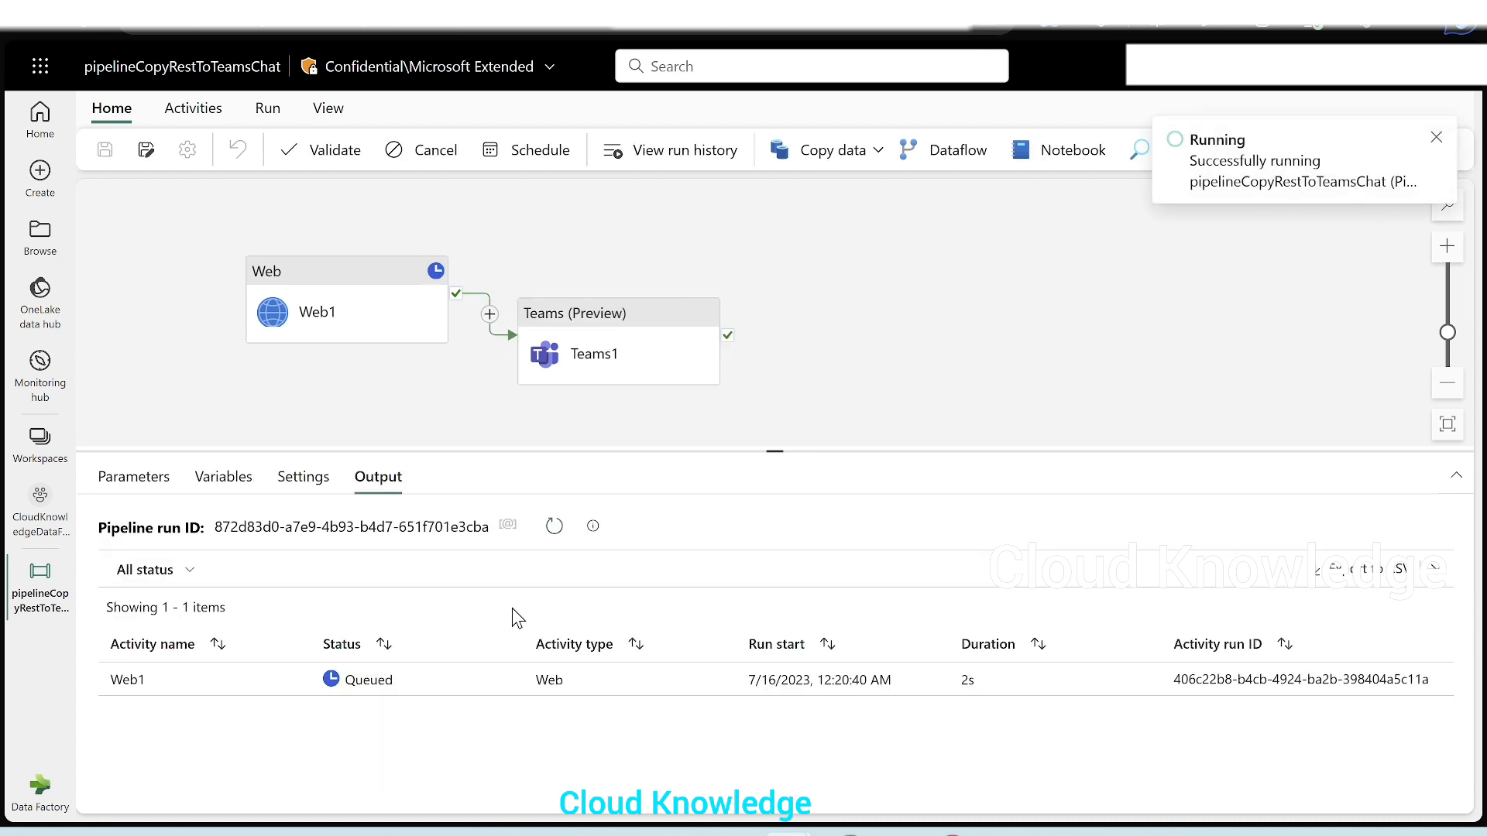
{"action": "left_click", "coordinate": [556, 531]}
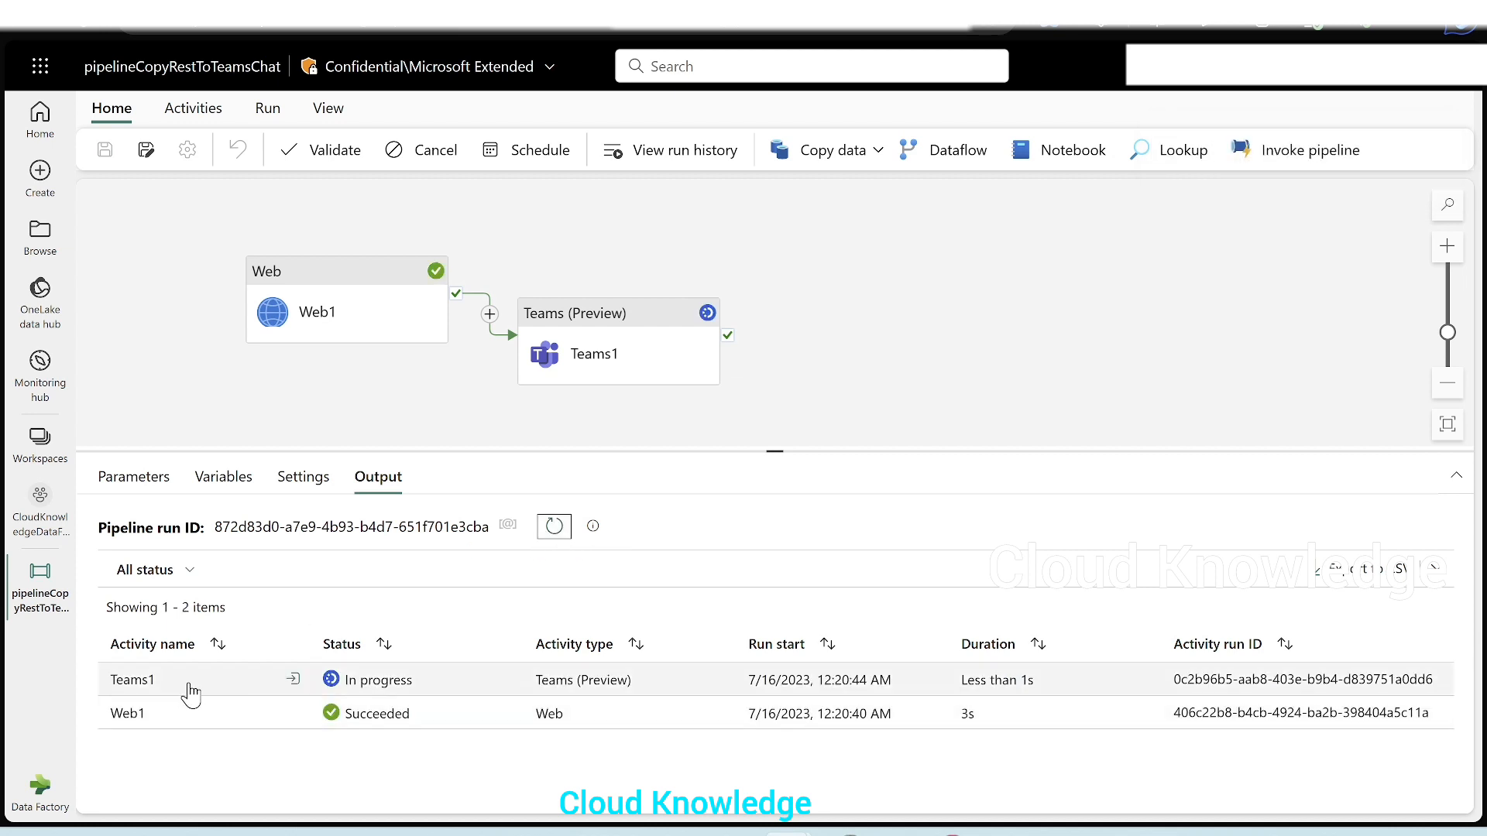
{"action": "left_click", "coordinate": [554, 528]}
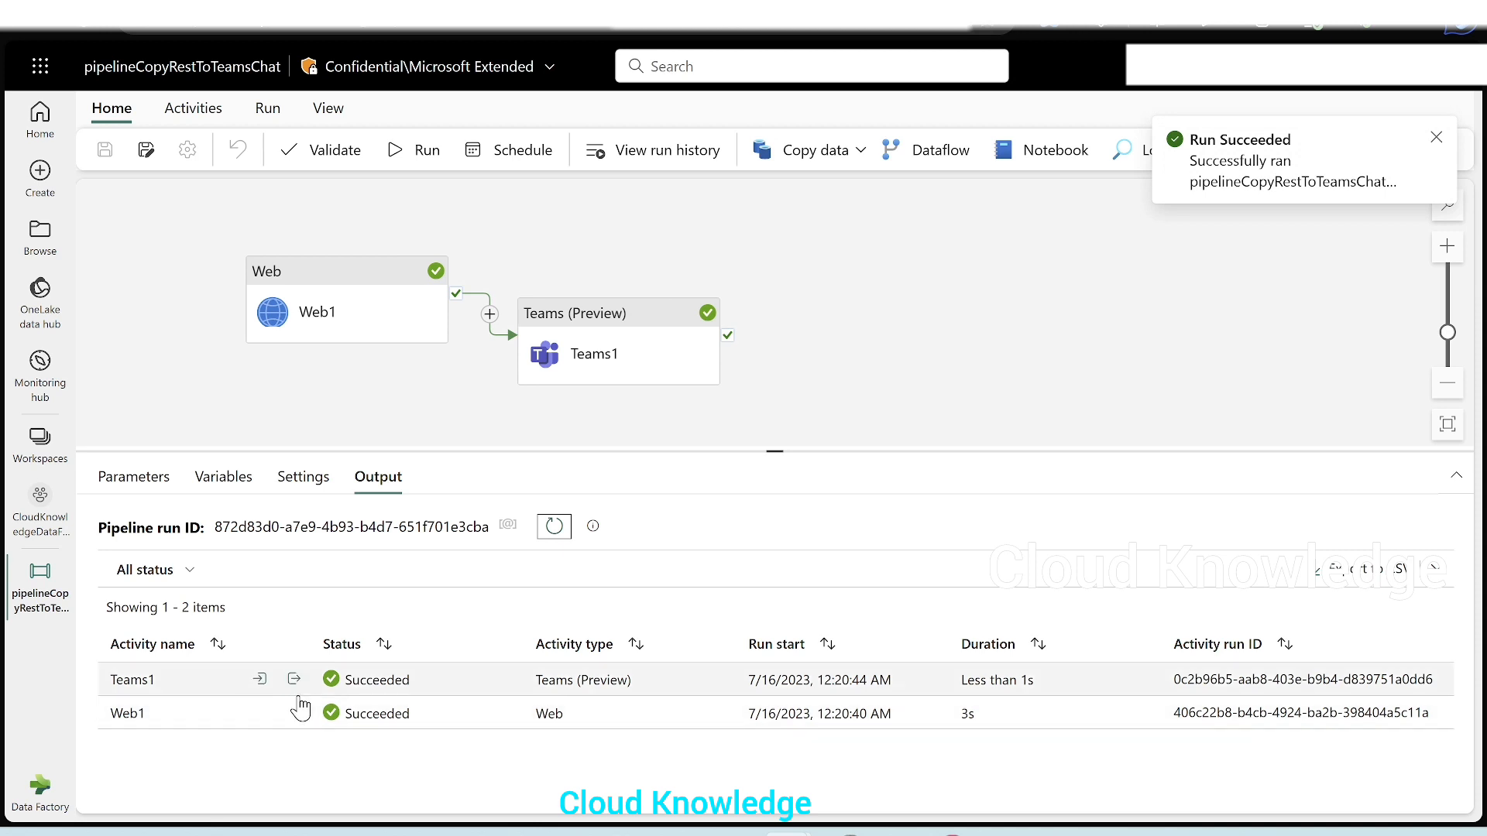
- Examine the expanded JSON input of the Teams1 activity run
{"action": "left_click", "coordinate": [261, 680]}
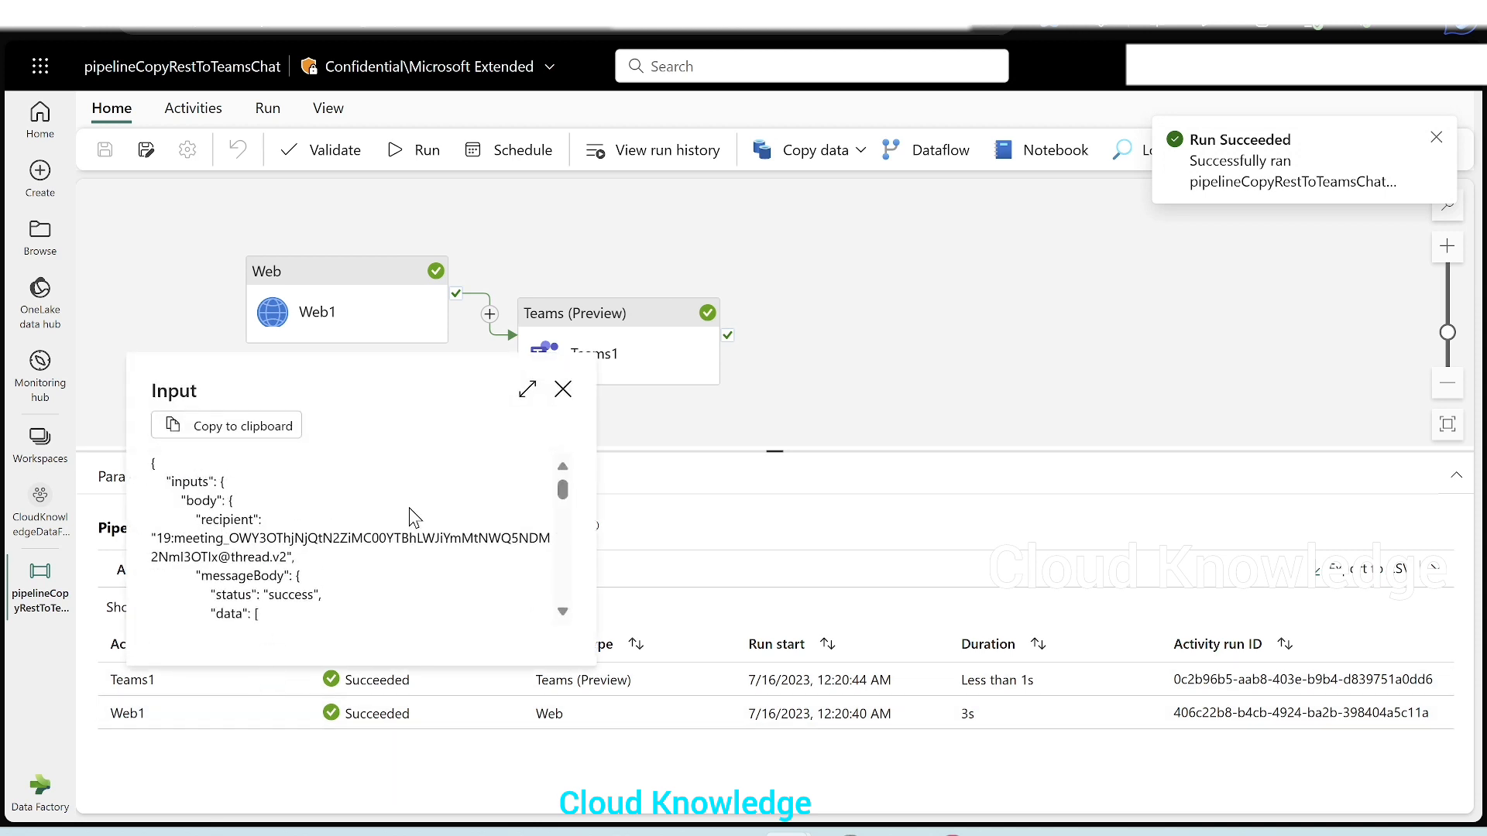
{"action": "left_click", "coordinate": [529, 392]}
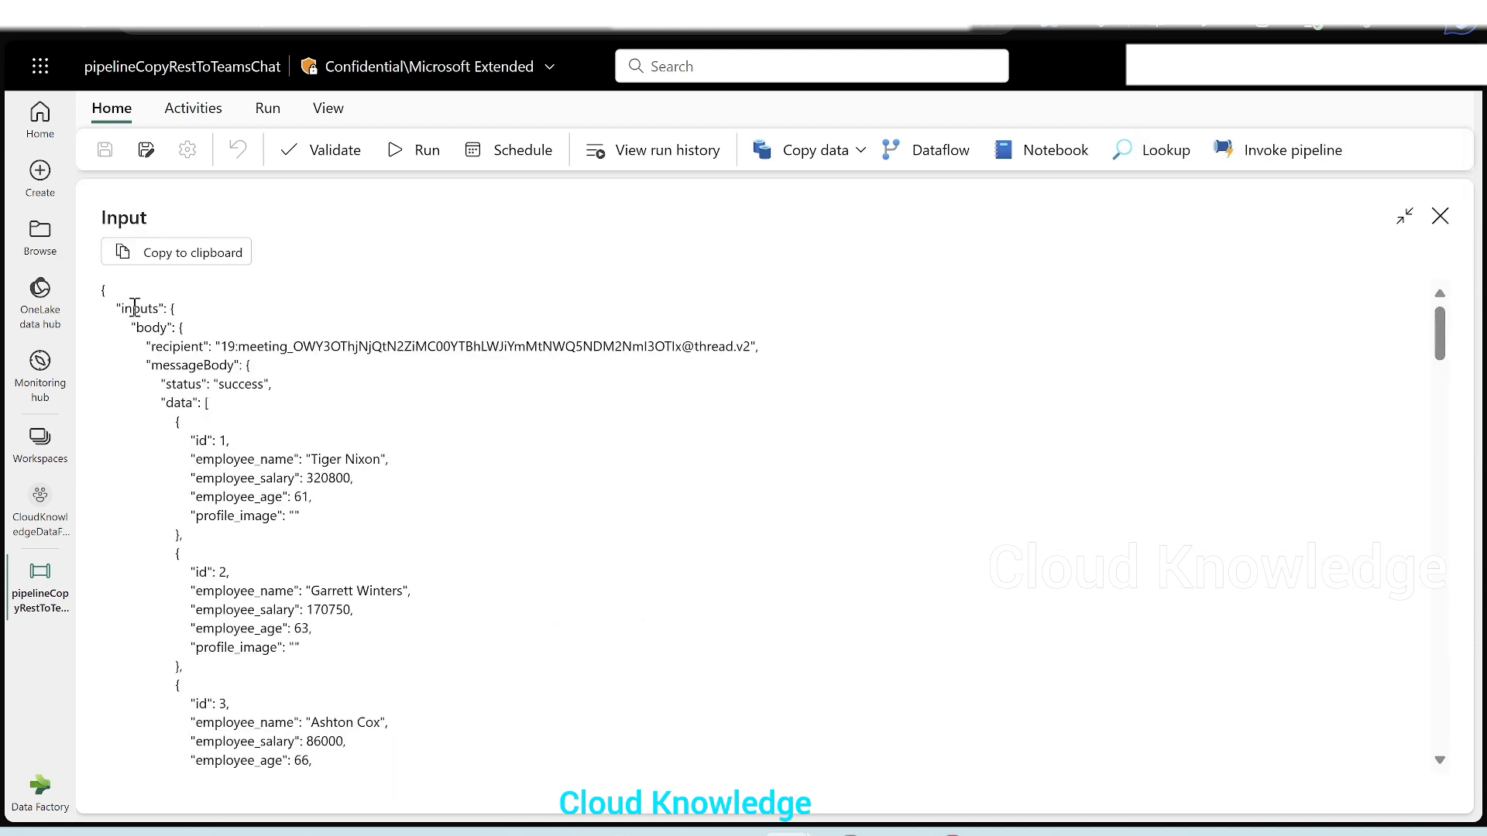
{"action": "scroll", "coordinate": [558, 554], "scroll_direction": "down", "scroll_amount": 20}
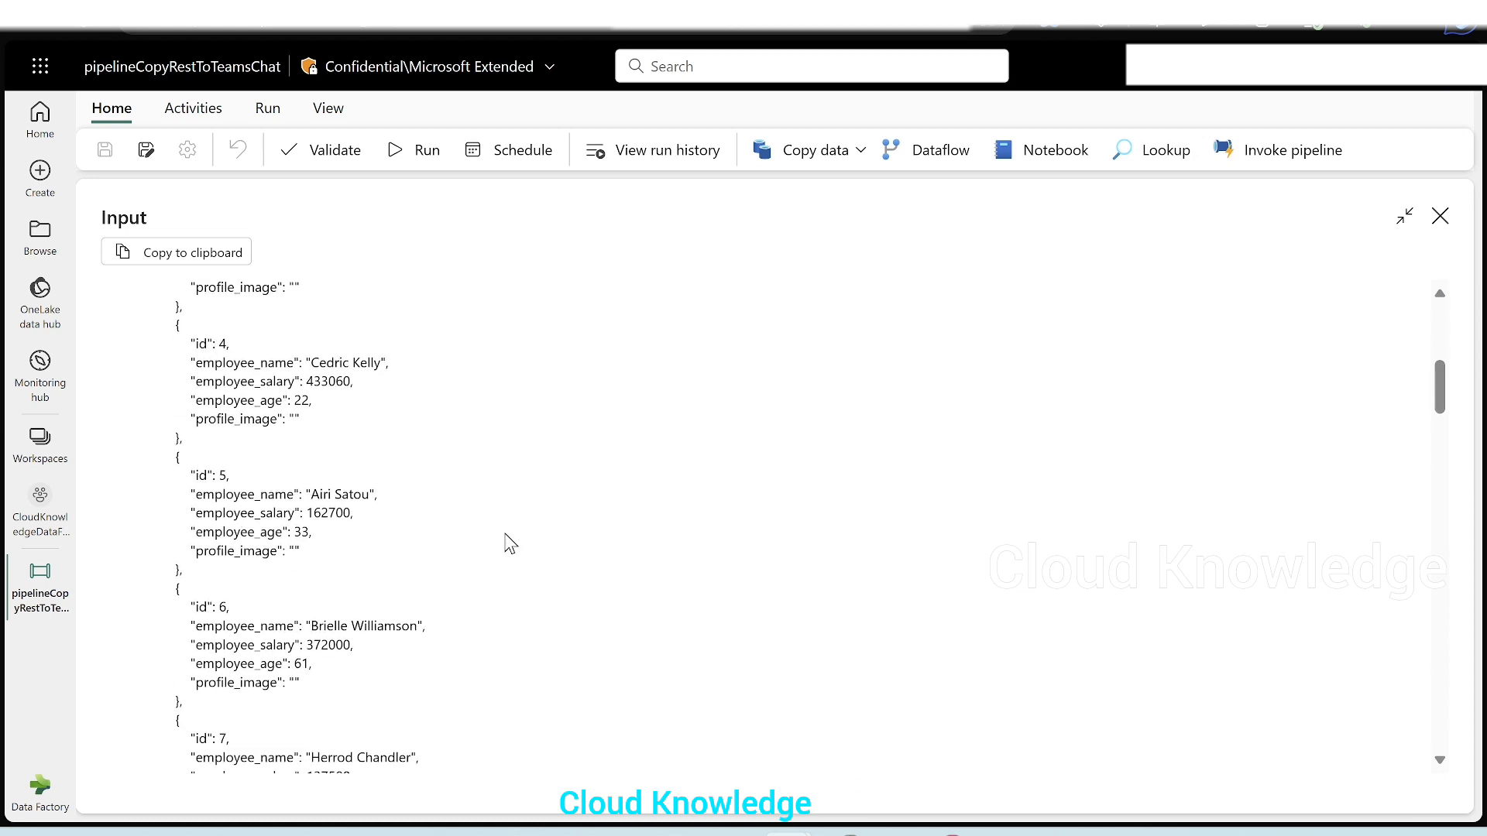
{"action": "left_click", "coordinate": [1439, 217]}
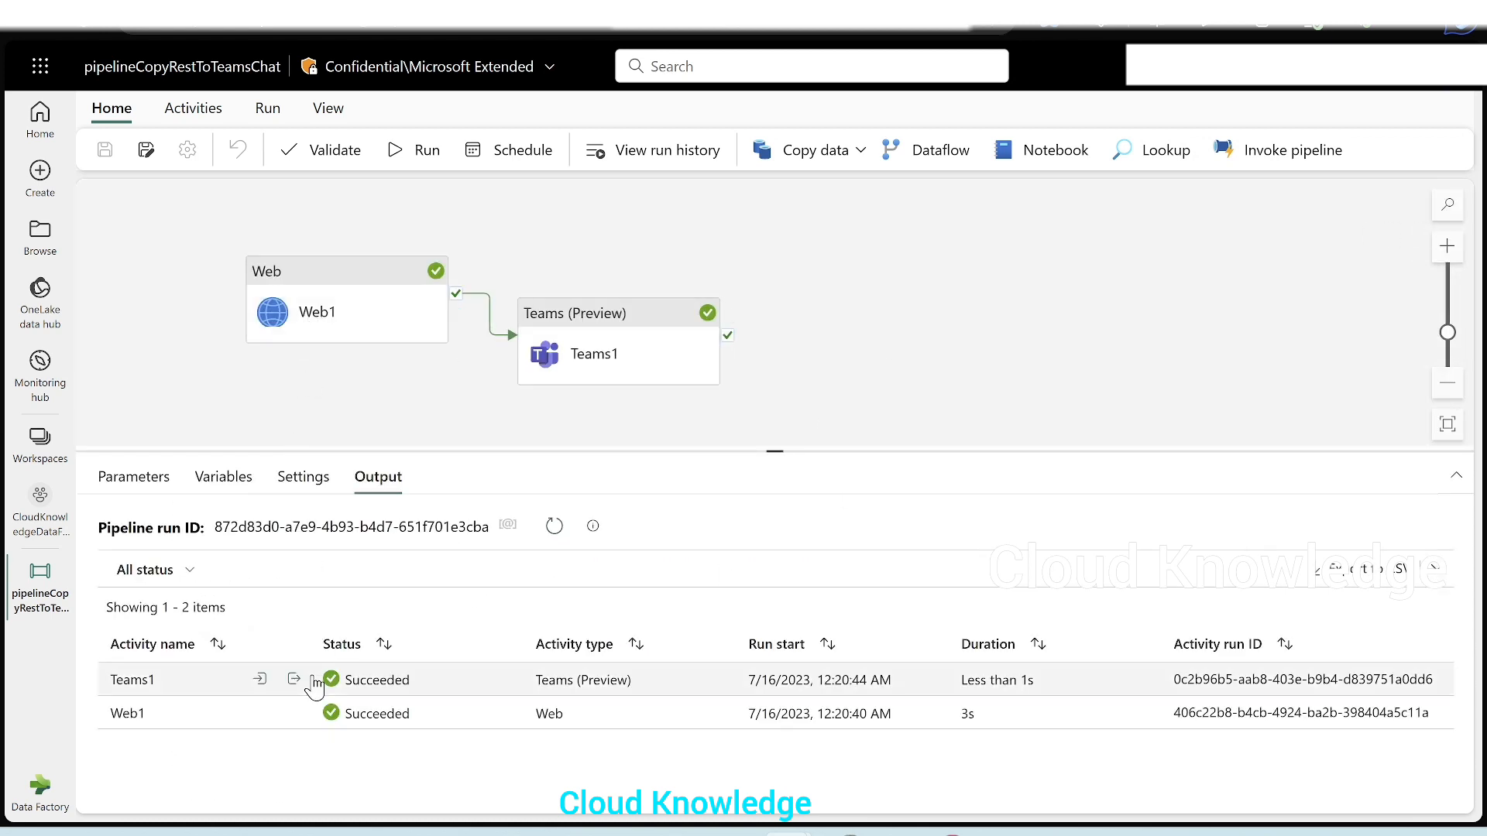
- Examine the expanded JSON output of the Teams1 activity run, including the sender and message body content
{"action": "left_click", "coordinate": [297, 680]}
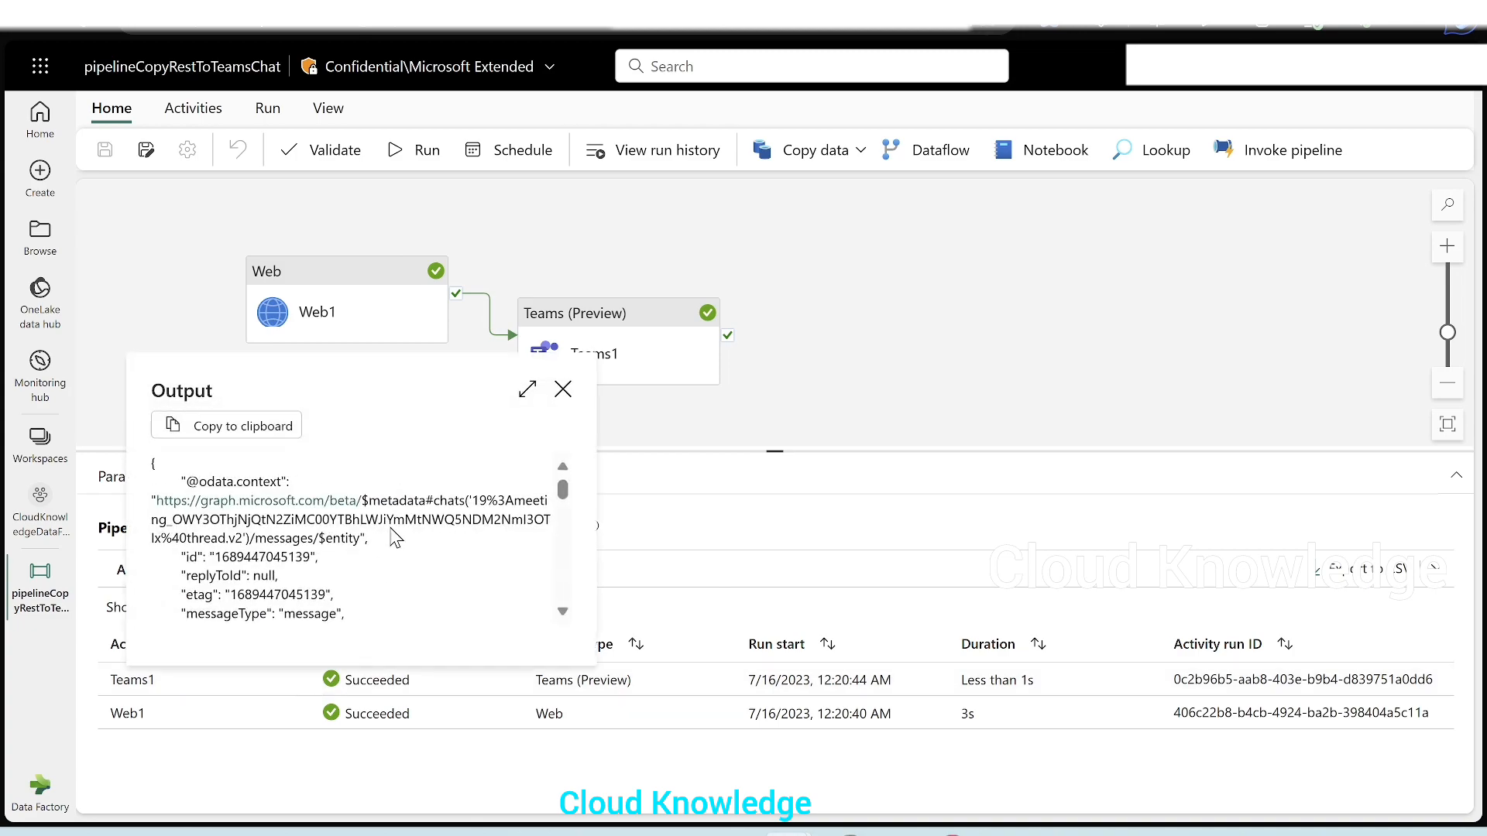
{"action": "left_click", "coordinate": [527, 389]}
{"action": "scroll", "coordinate": [335, 591], "scroll_direction": "down", "scroll_amount": 15}
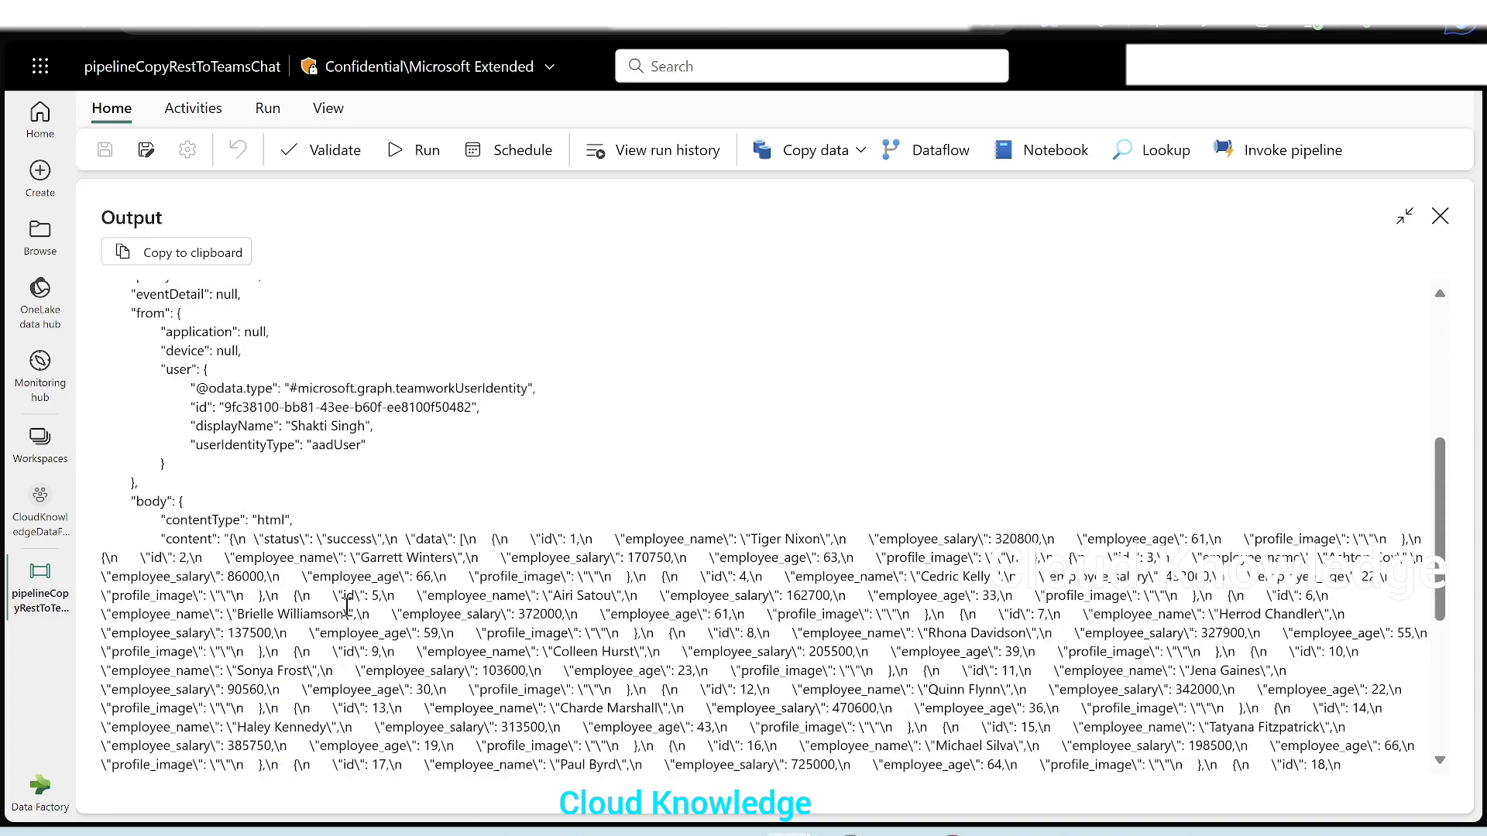
{"action": "scroll", "coordinate": [1057, 376], "scroll_direction": "up", "scroll_amount": 5}
{"action": "scroll", "coordinate": [1057, 376], "scroll_direction": "up", "scroll_amount": 3}
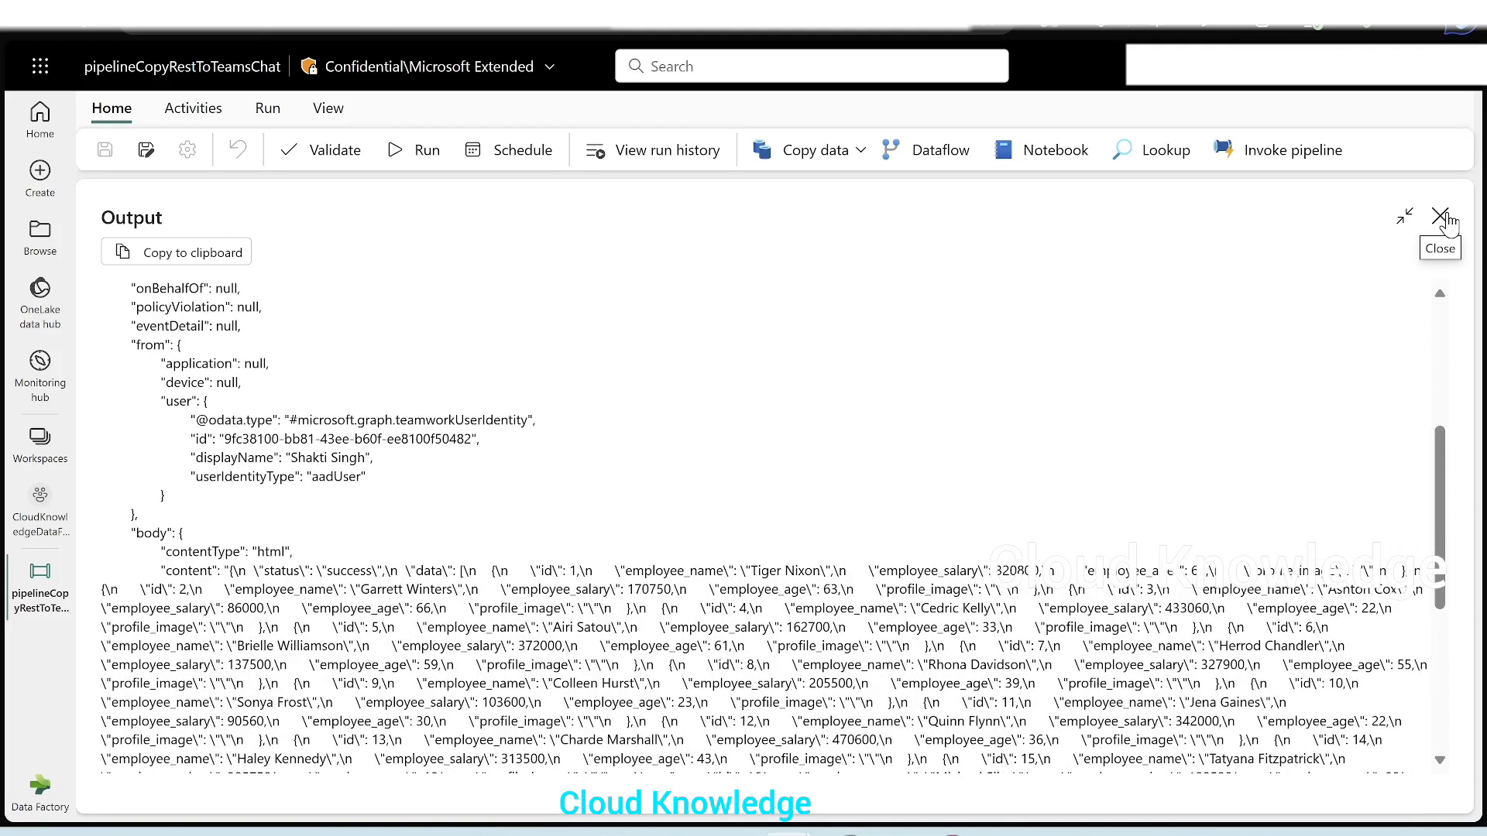
{"action": "left_click", "coordinate": [1440, 216]}
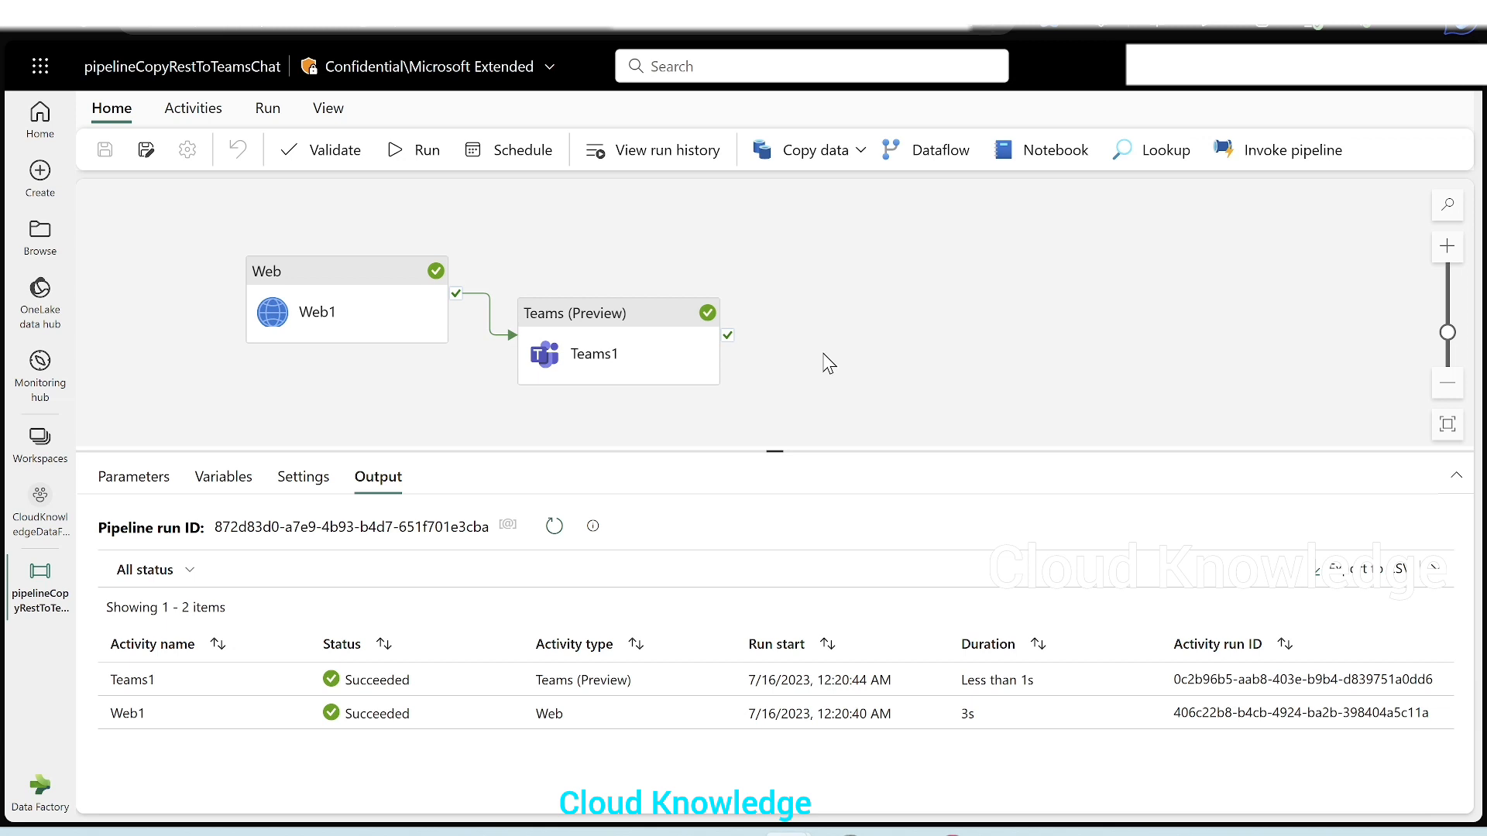
- Reposition the Teams1 activity farther to the right of Web1 on the pipeline canvas
{"action": "left_click_drag", "start_coordinate": [622, 354], "coordinate": [654, 335]}
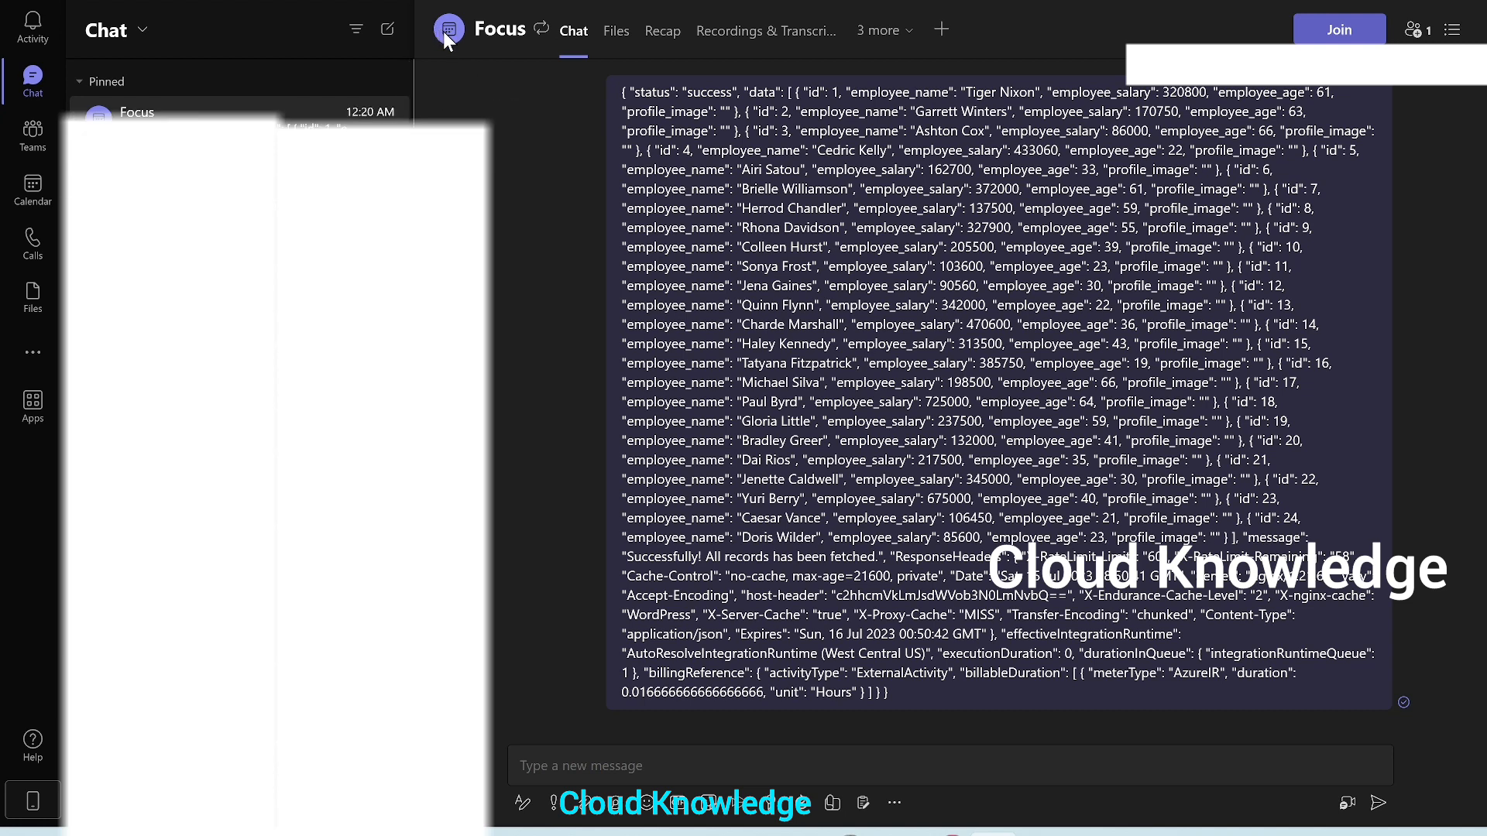
- Switch to Microsoft Teams and read through the employee data message posted in the Focus group chat
{"action": "scroll", "coordinate": [1102, 460], "scroll_direction": "up", "scroll_amount": 1}
{"action": "scroll", "coordinate": [1103, 462], "scroll_direction": "up", "scroll_amount": 2}
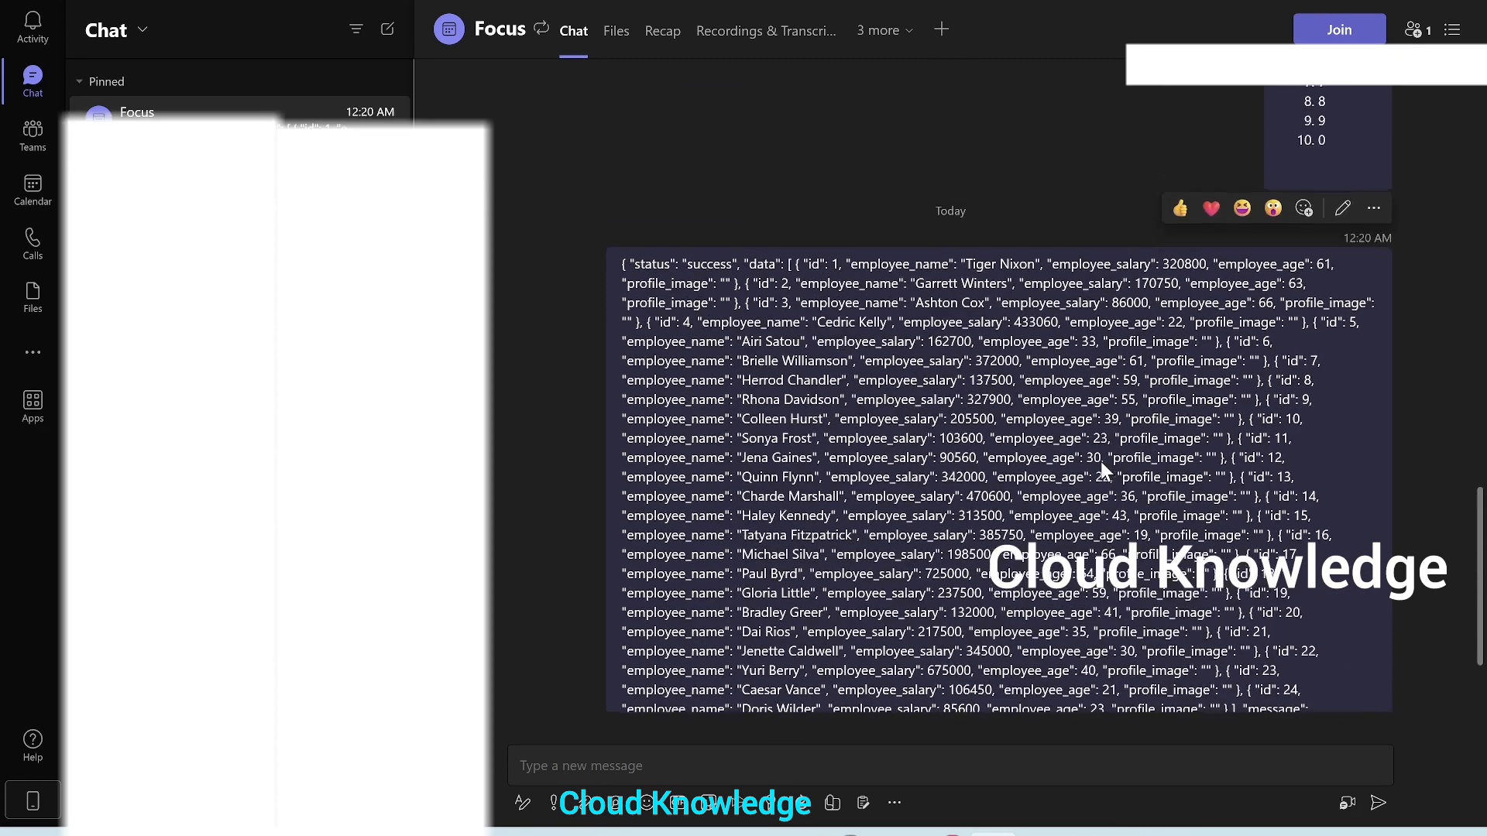
{"action": "scroll", "coordinate": [1103, 454], "scroll_direction": "down", "scroll_amount": 3}
{"action": "scroll", "coordinate": [1106, 454], "scroll_direction": "up", "scroll_amount": 1}
{"action": "scroll", "coordinate": [1105, 455], "scroll_direction": "up", "scroll_amount": 2}
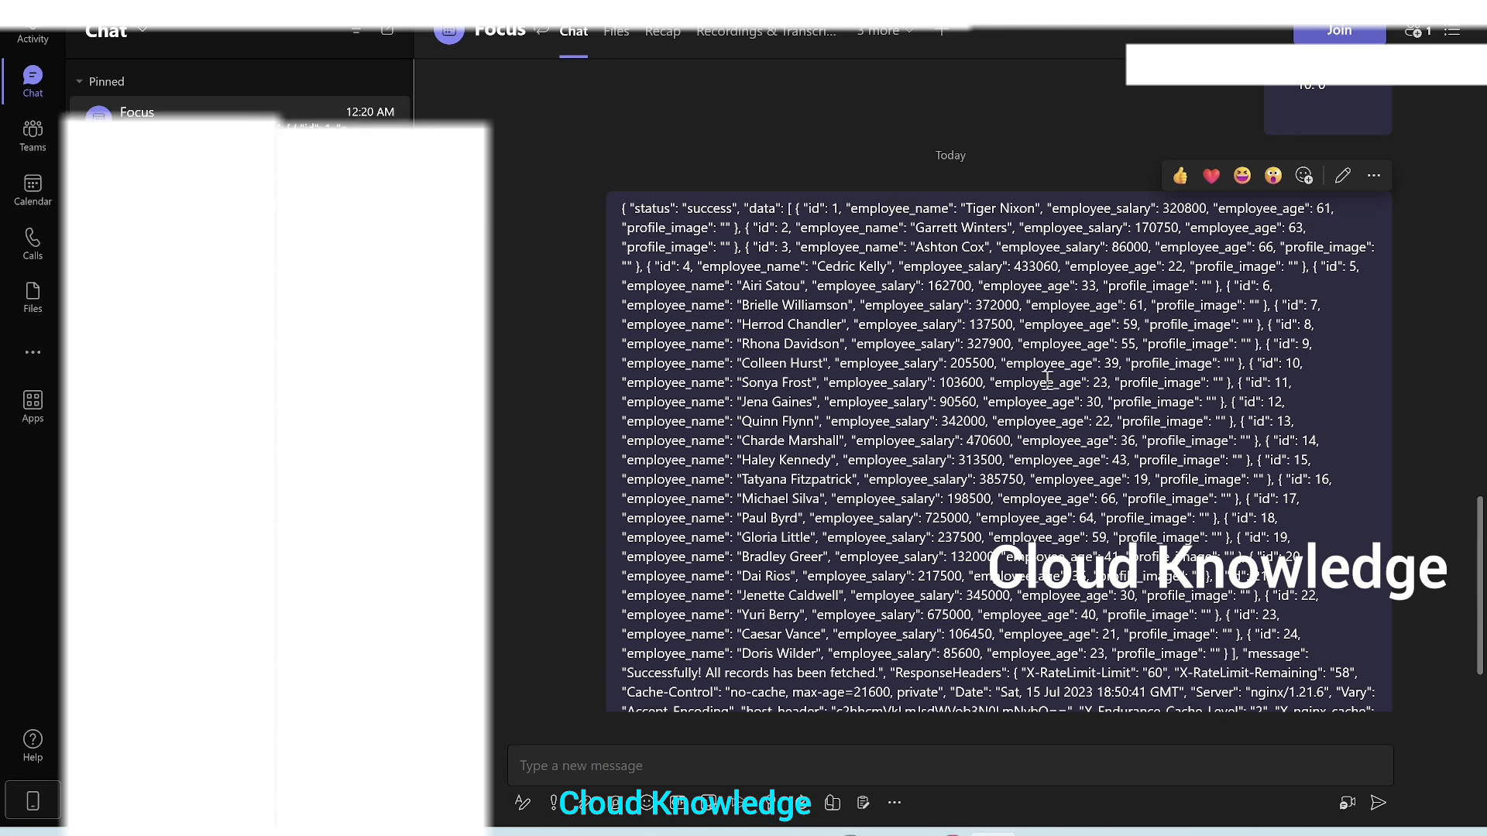
{"action": "scroll", "coordinate": [1048, 381], "scroll_direction": "down", "scroll_amount": 2}
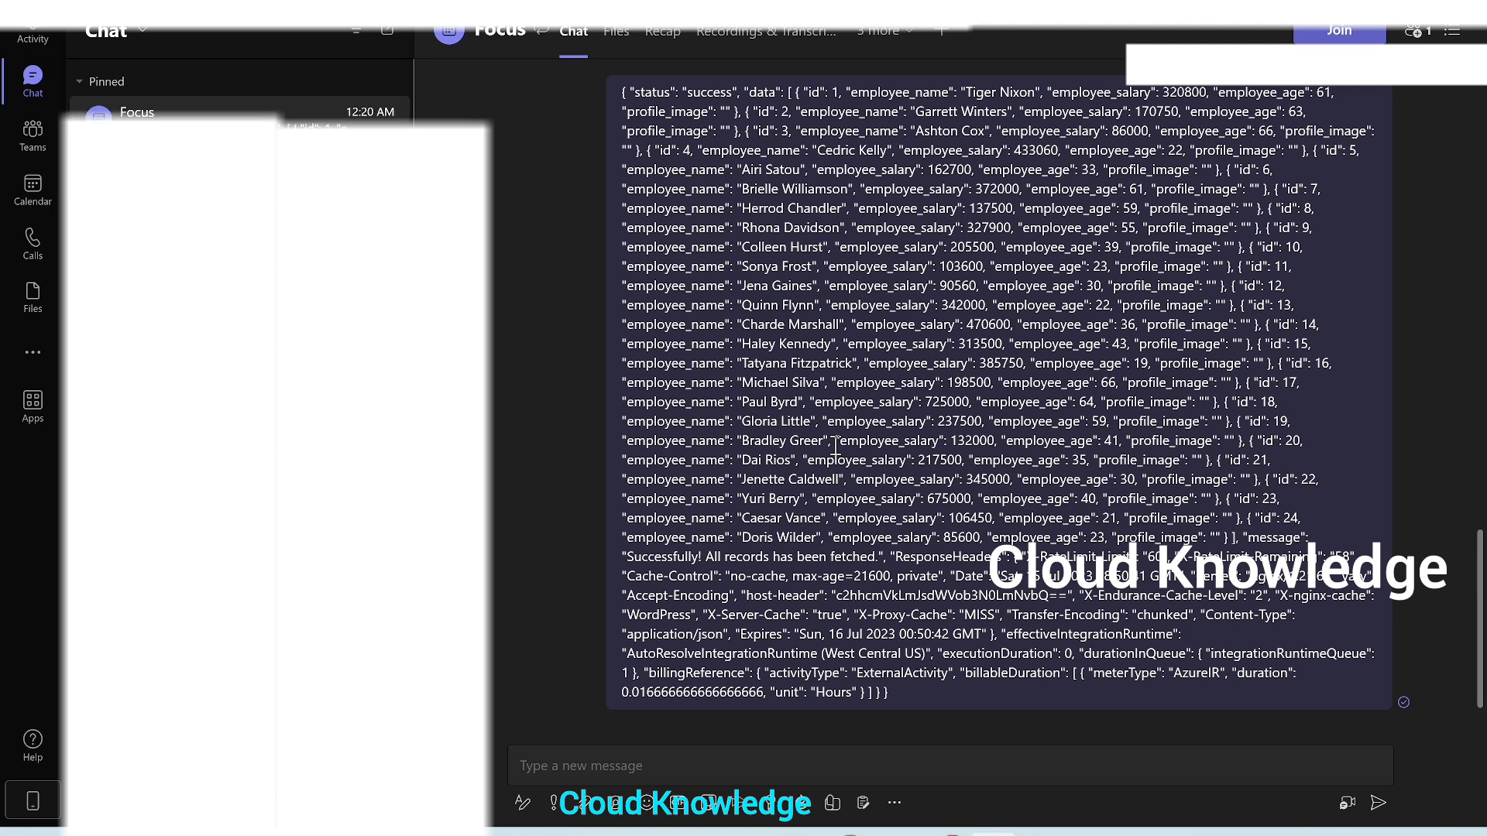
- Switch back to the pipelineCopyRestToTeamsChat pipeline in Microsoft Fabric and review the settings of the Web1 and Teams1 activities
{"action": "key", "text": "alt+Tab"}
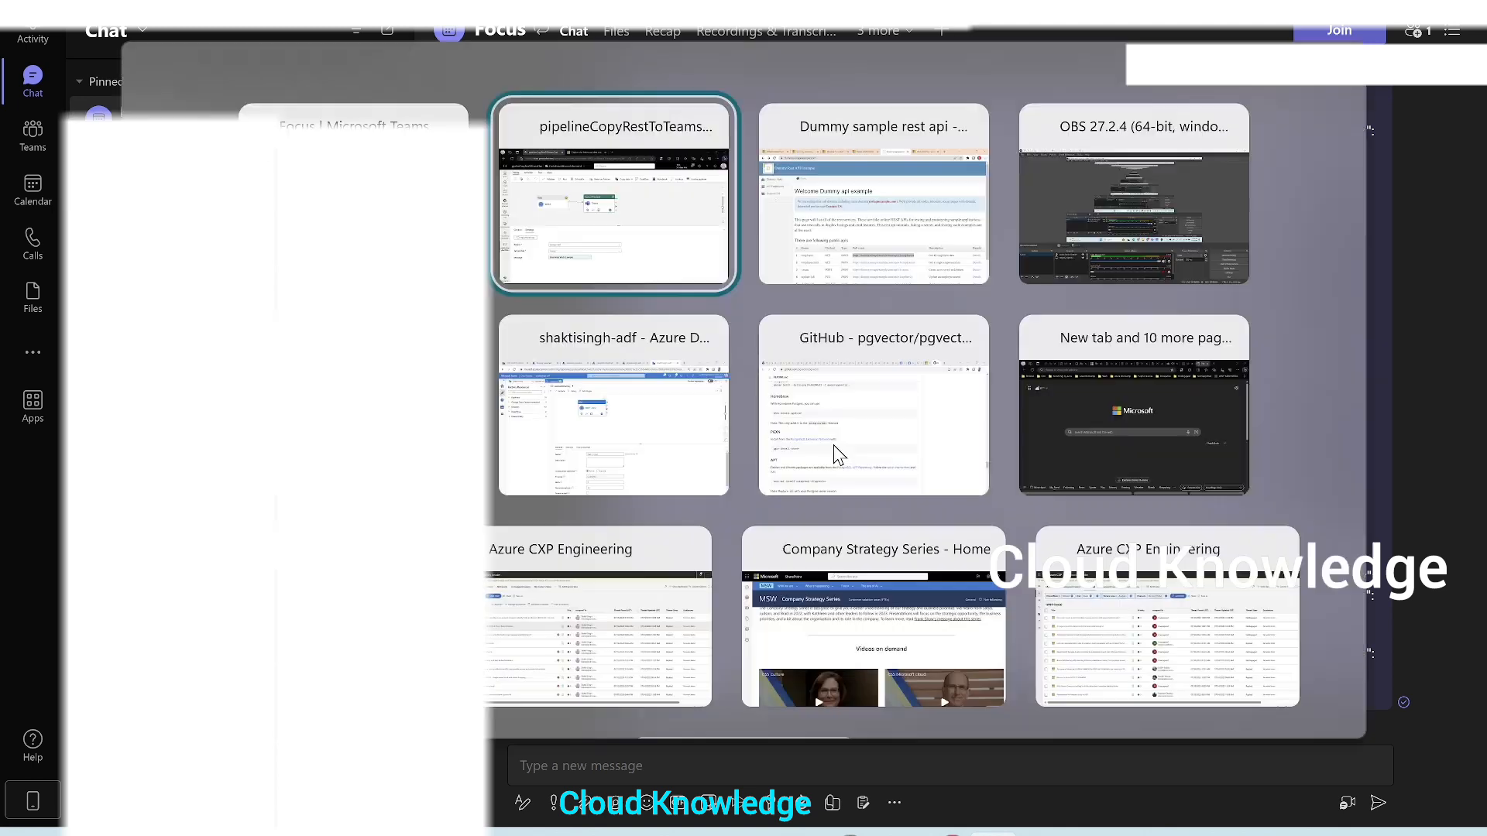
{"action": "left_click", "coordinate": [498, 311]}
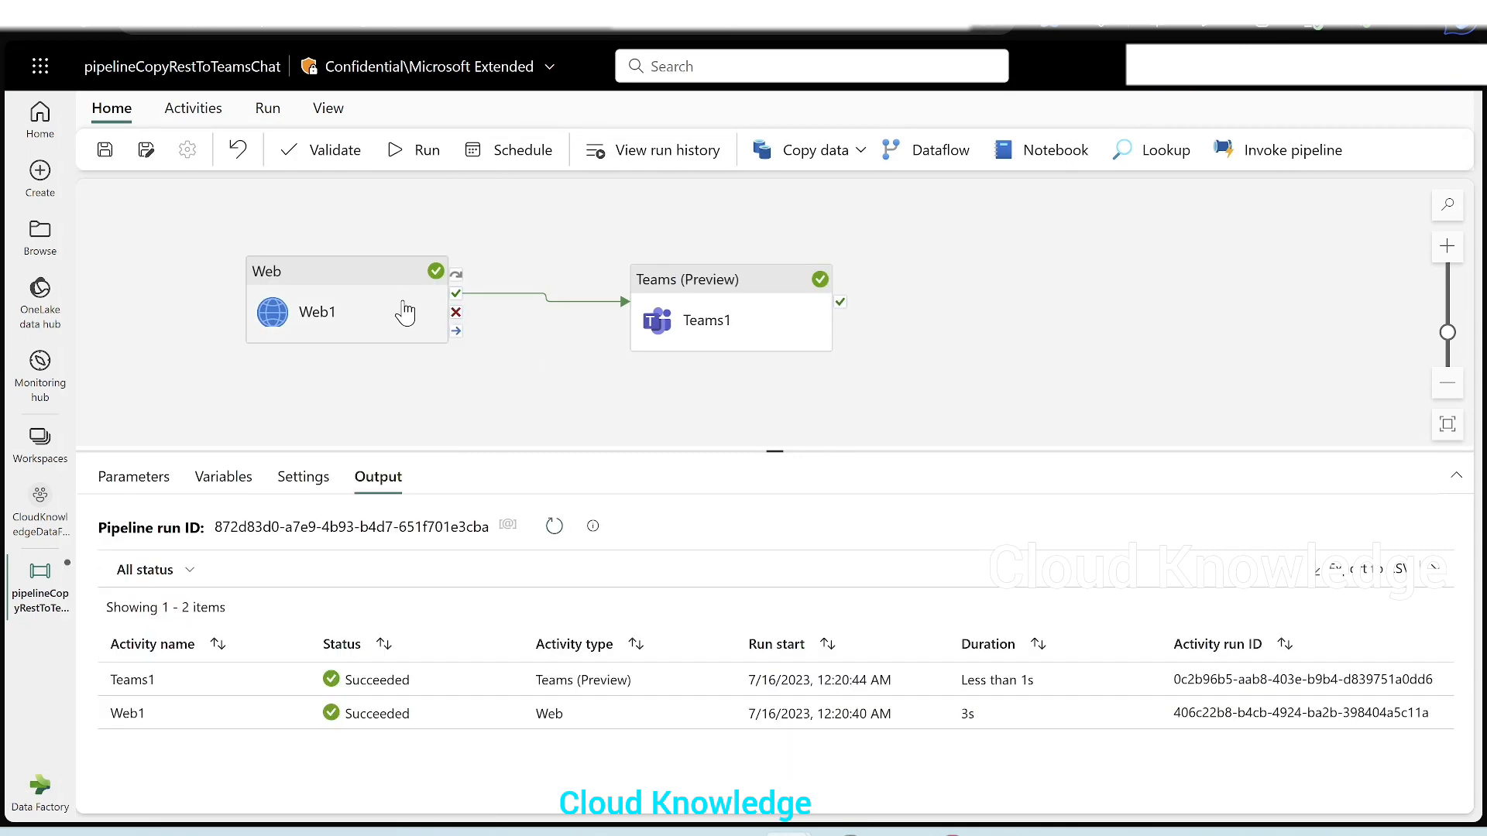
{"action": "left_click", "coordinate": [404, 318]}
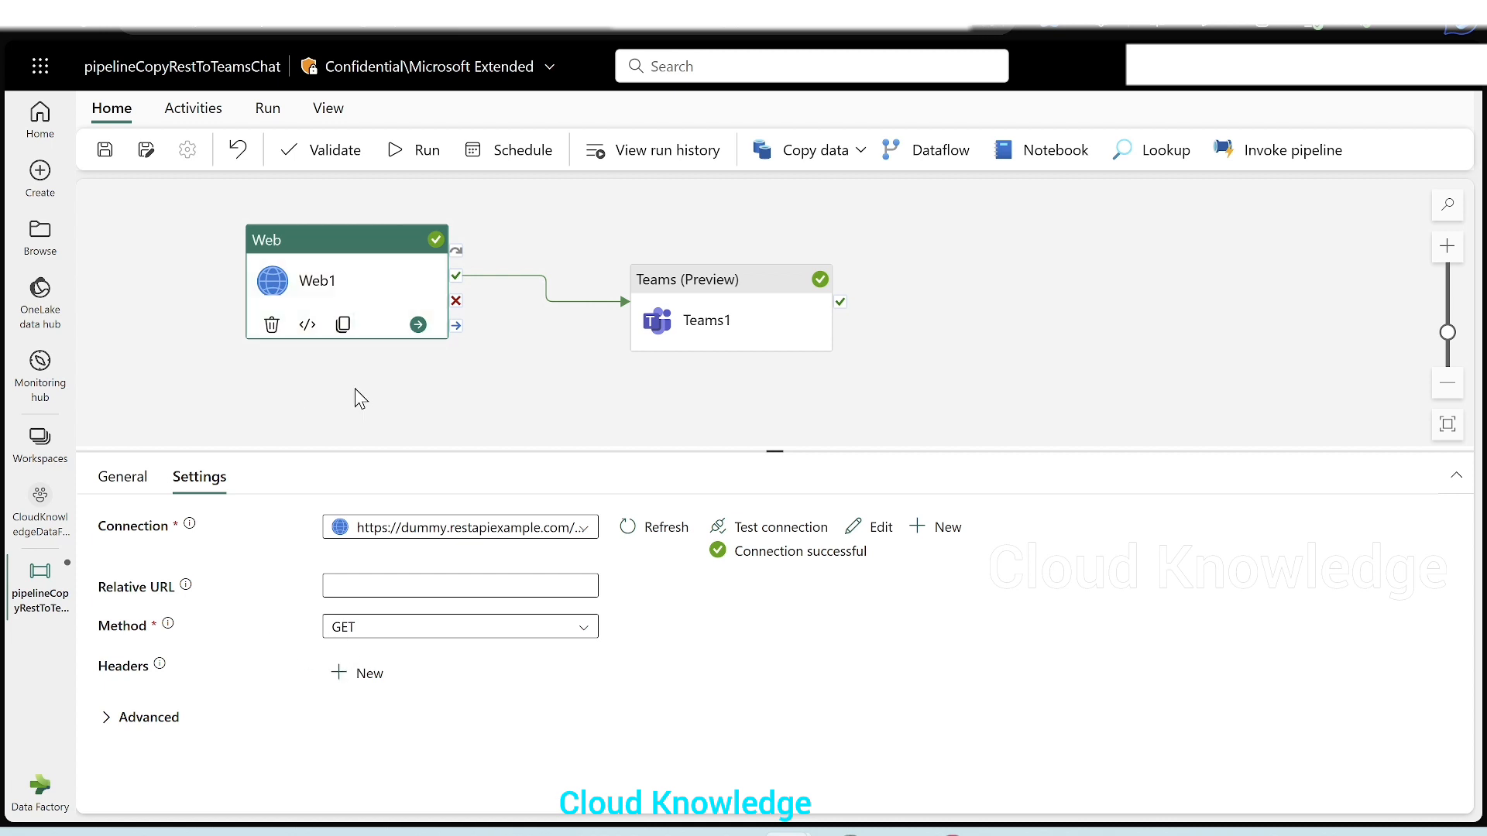
{"action": "left_click", "coordinate": [723, 288]}
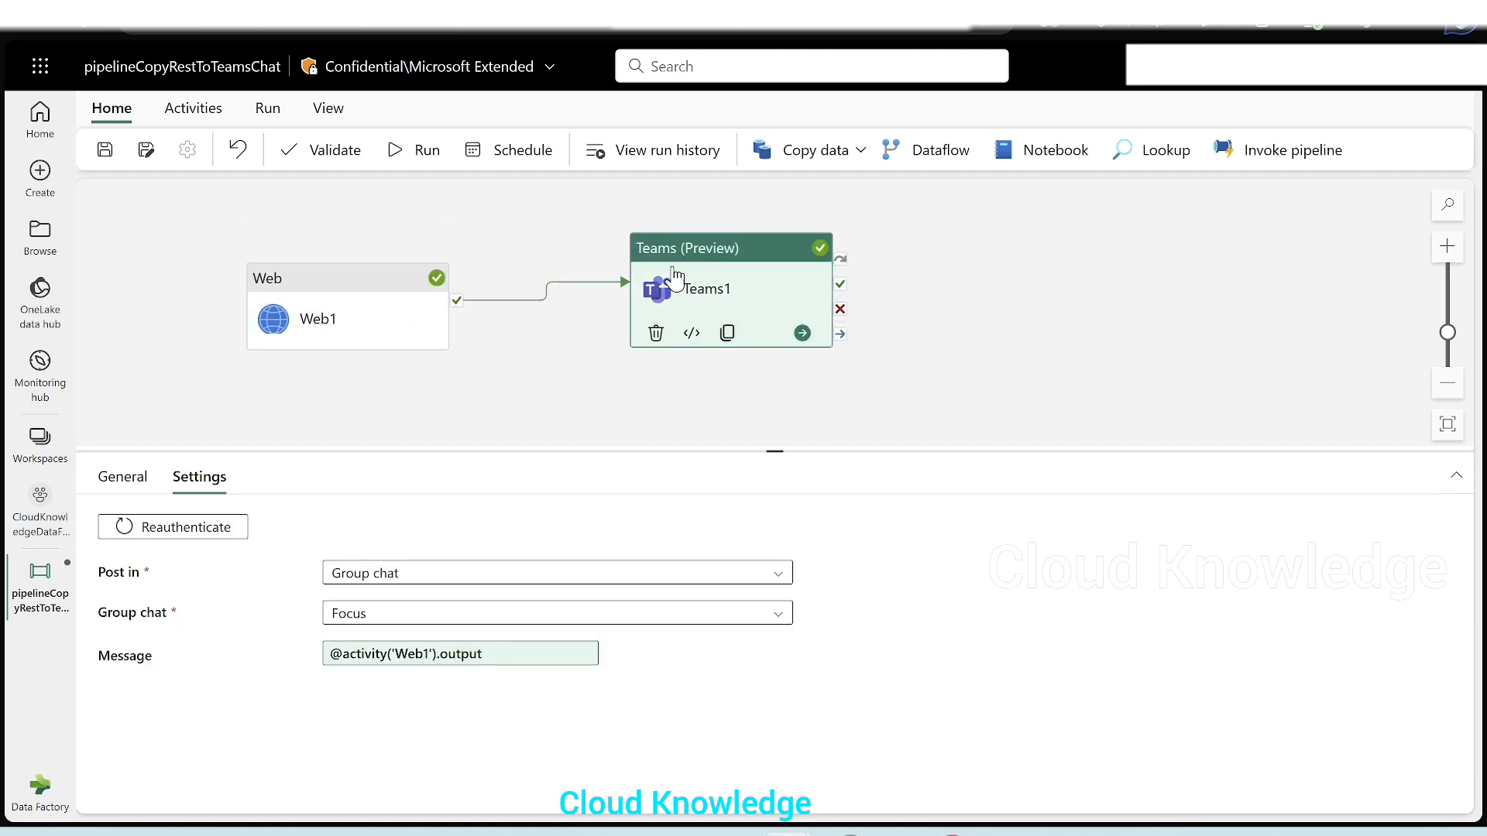